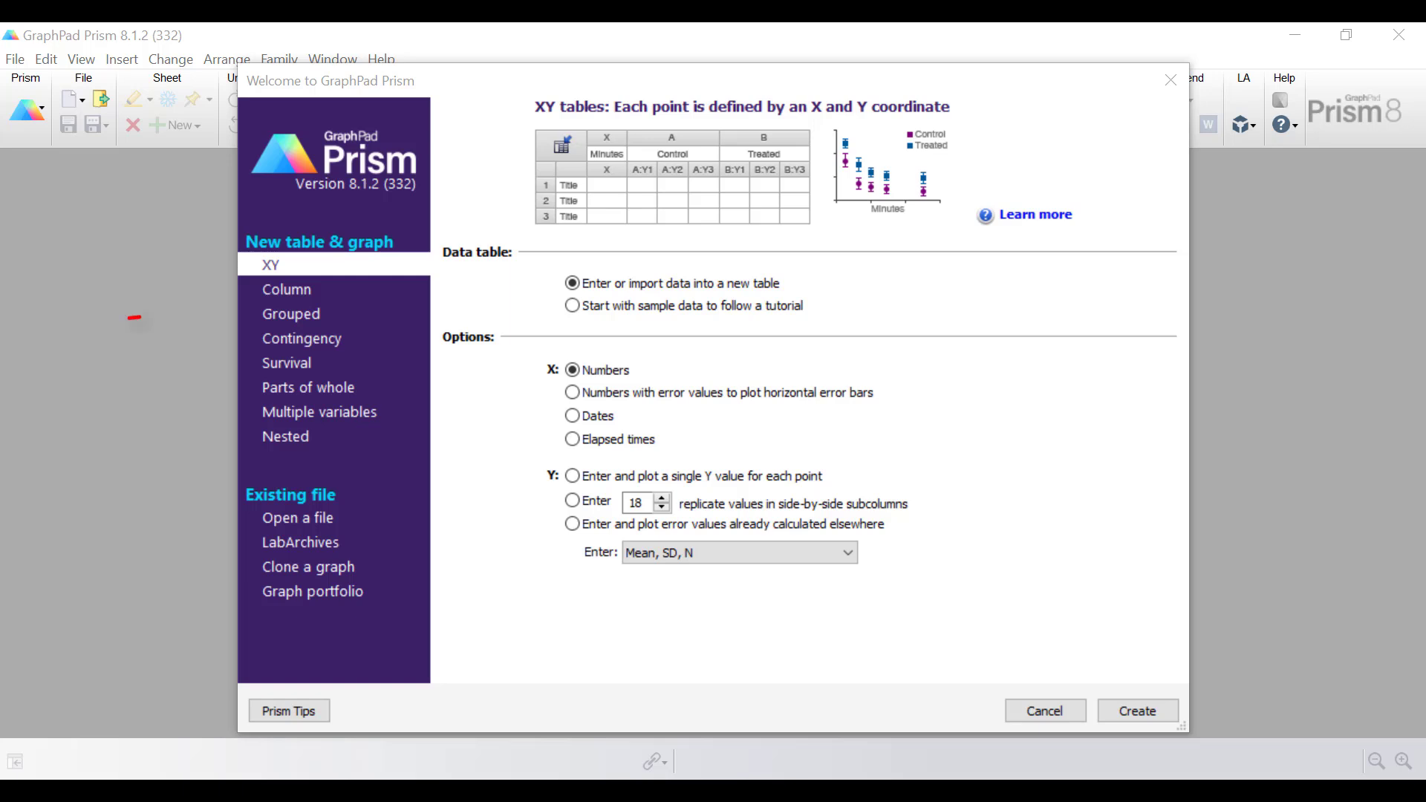
# Create a grouped data table from the Heat map tutorial data set and minimize its floating note
pyautogui.click(318, 327)
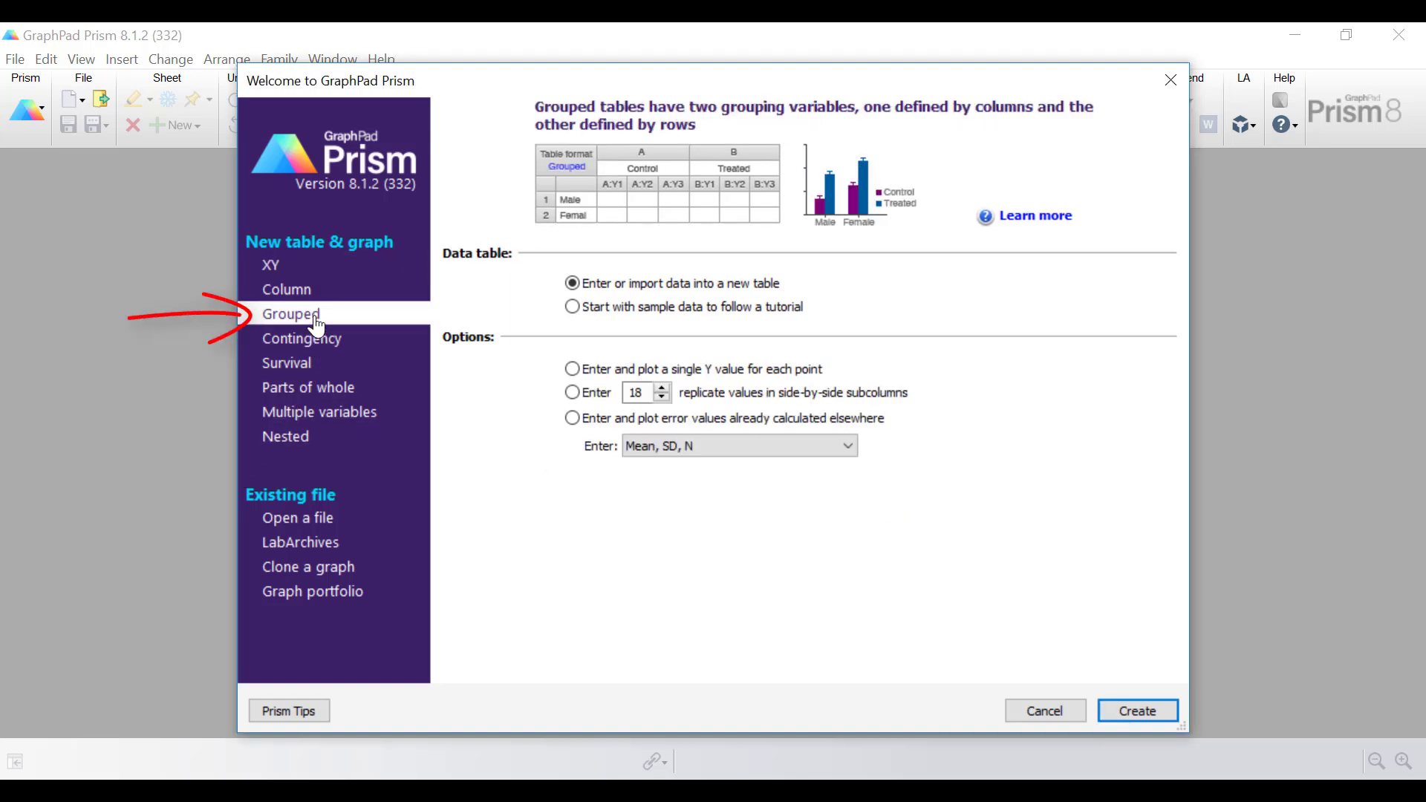
pyautogui.click(587, 312)
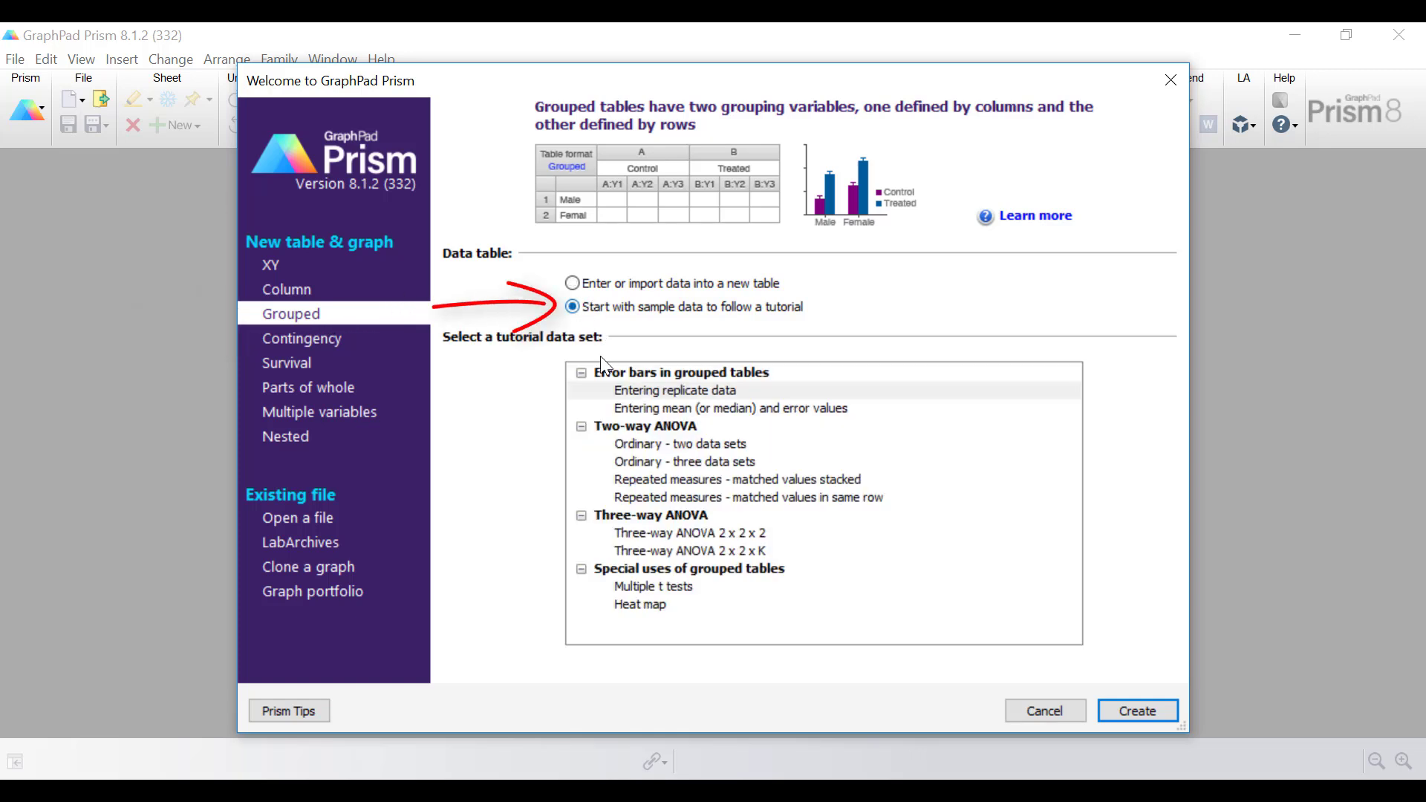
pyautogui.click(684, 606)
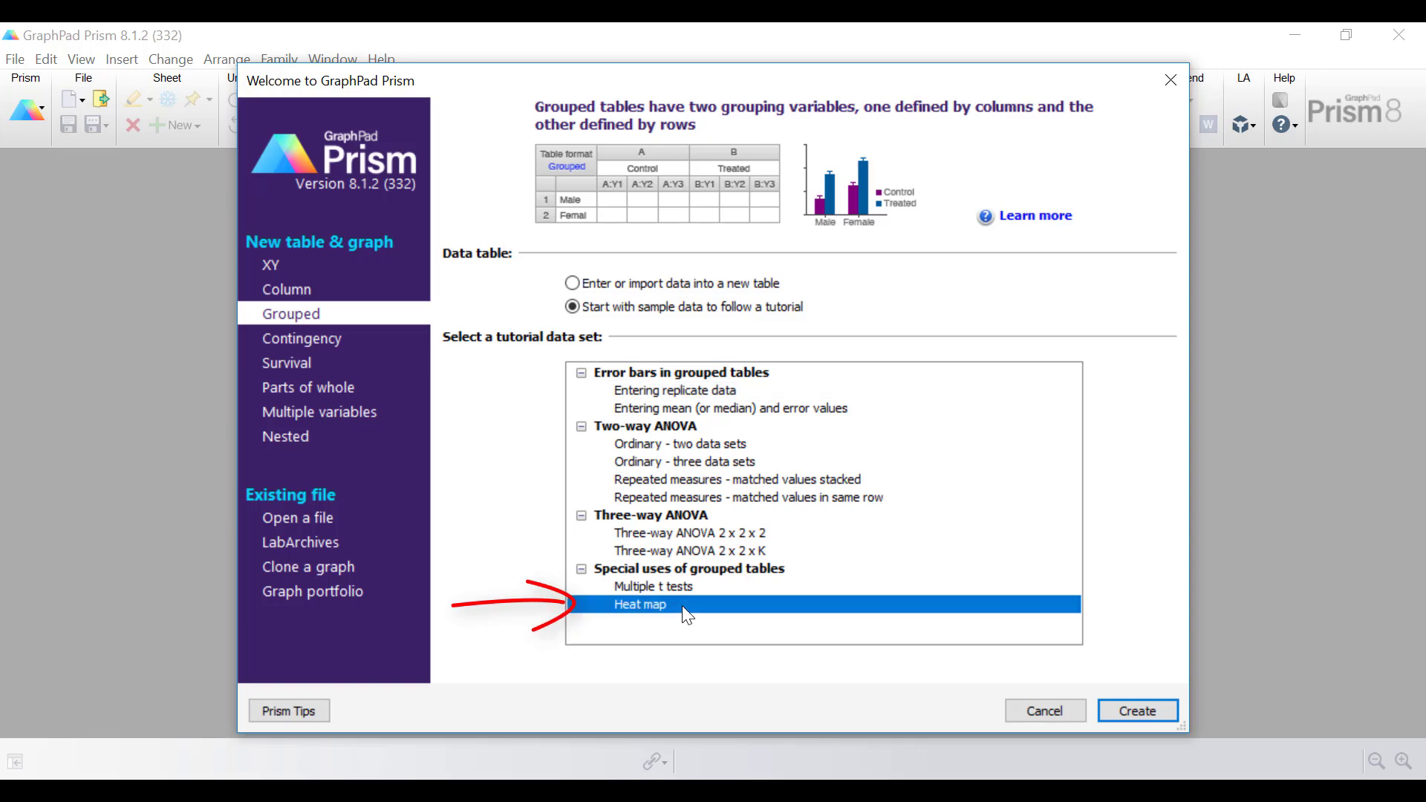
pyautogui.click(1146, 718)
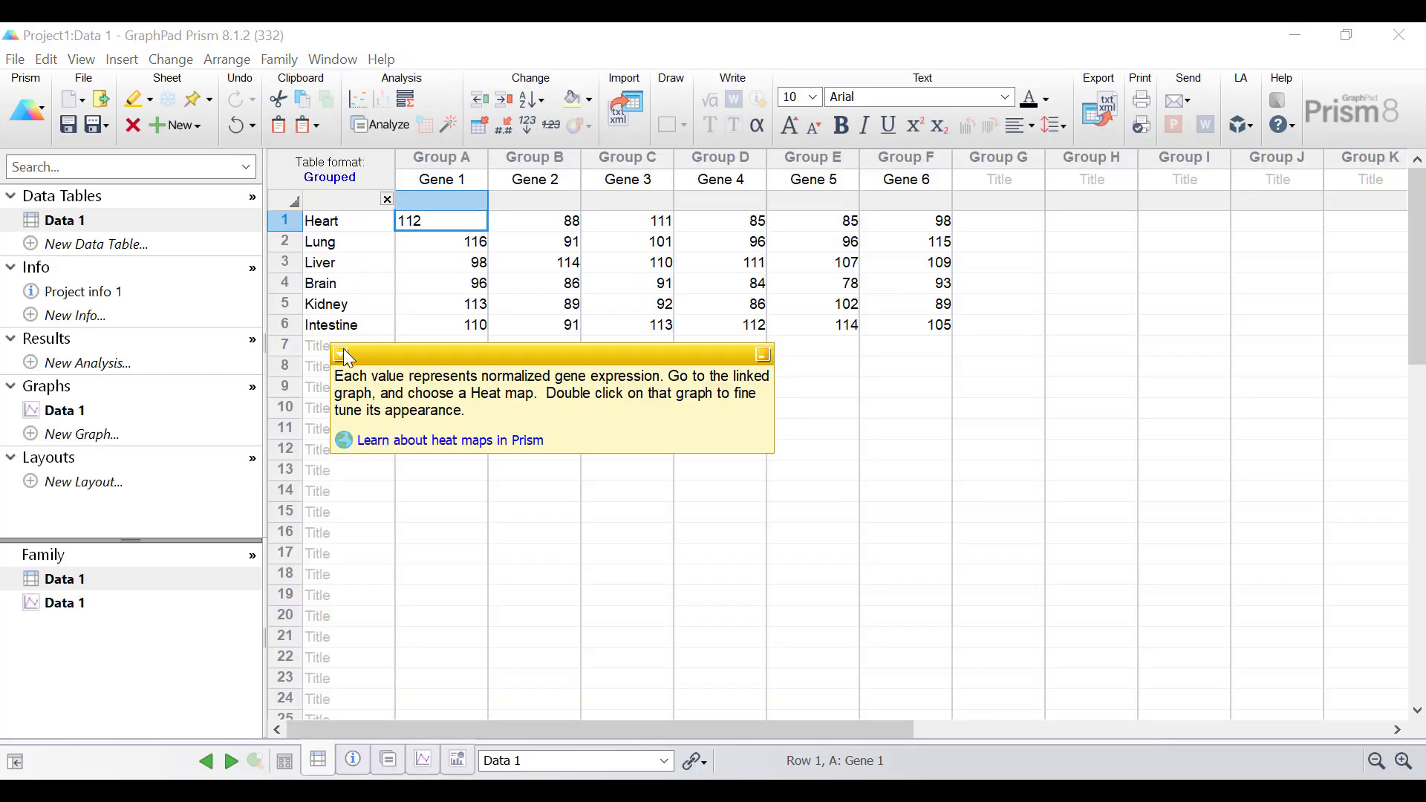
pyautogui.click(344, 352)
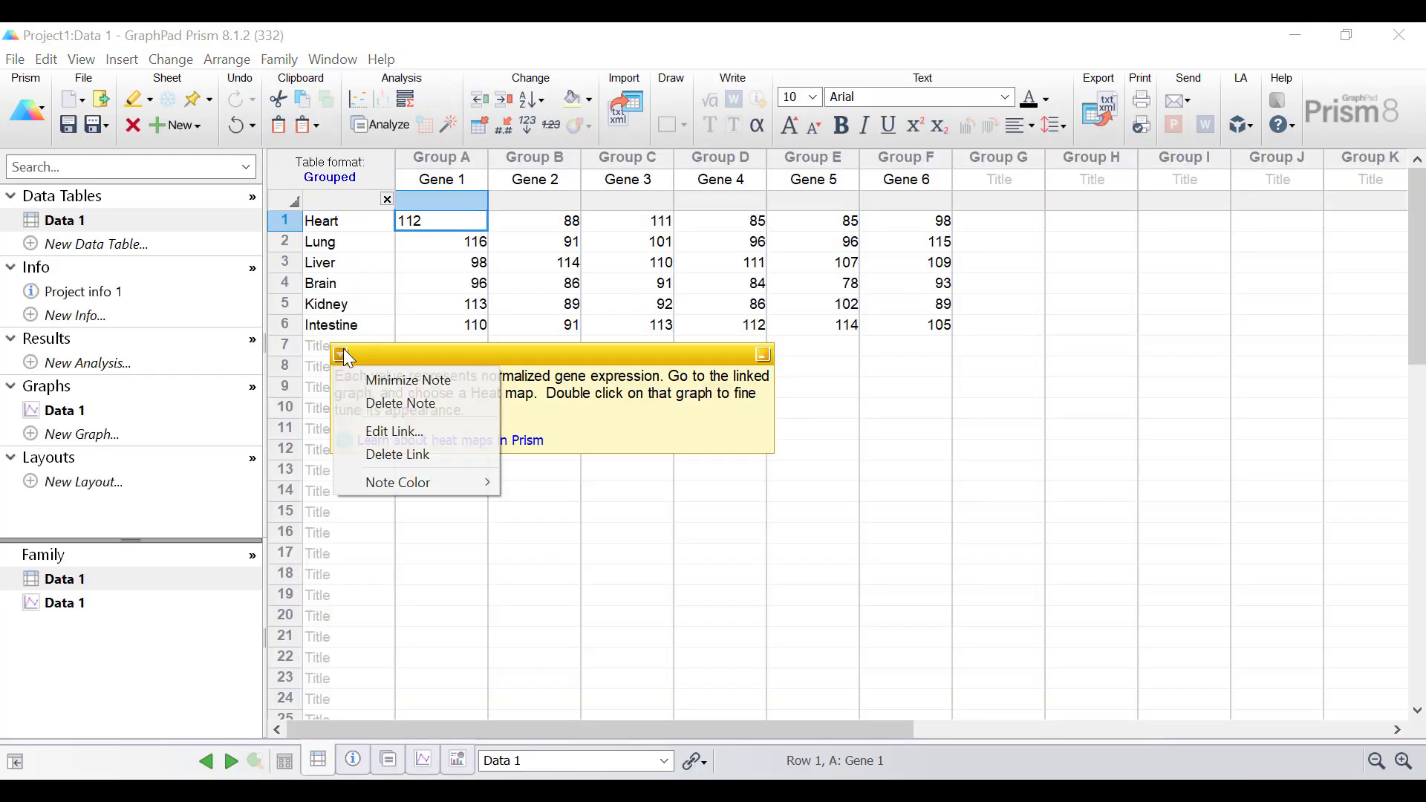
pyautogui.click(353, 370)
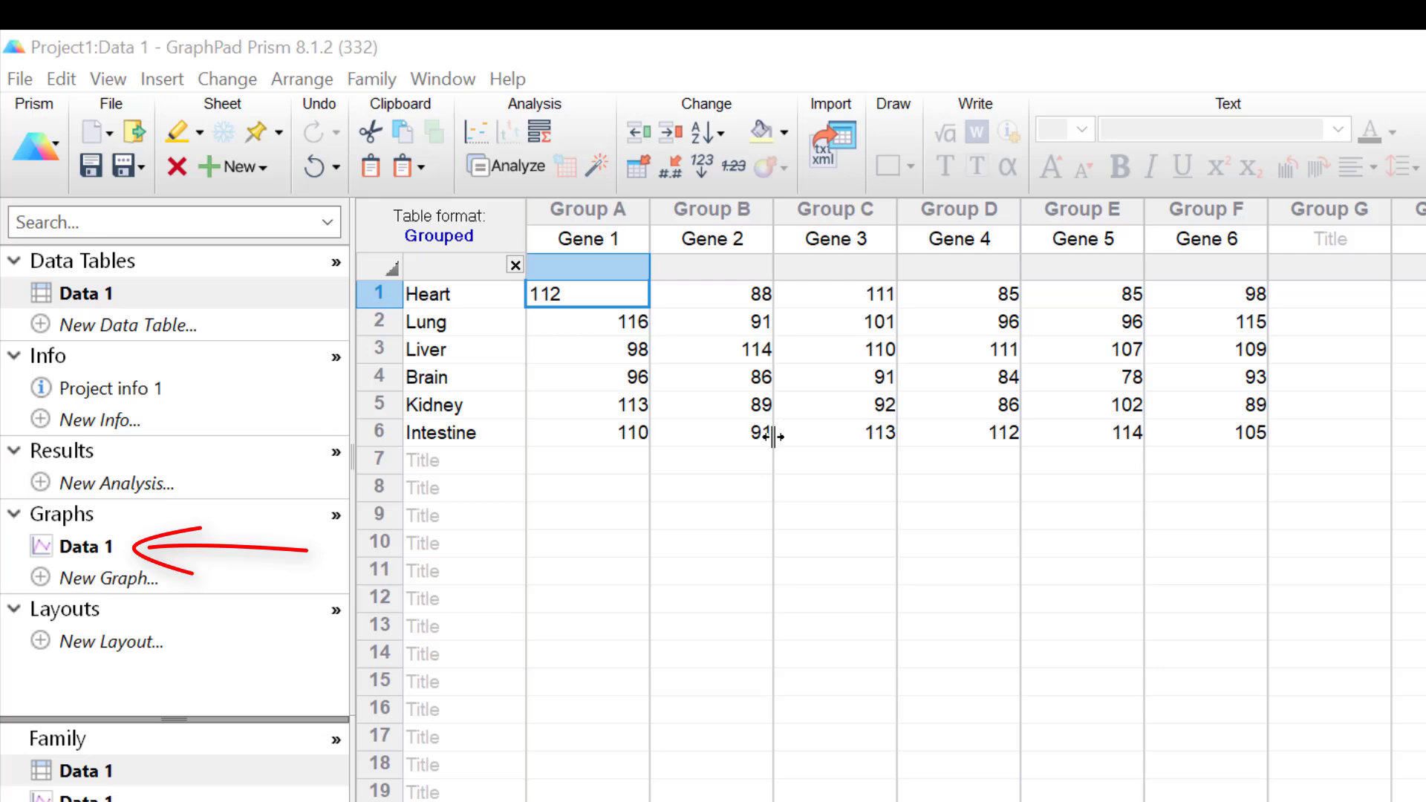
# Create the Data 1 graph as a Double gradient heat map after previewing the Gray scale and Blue scale styles
pyautogui.click(102, 551)
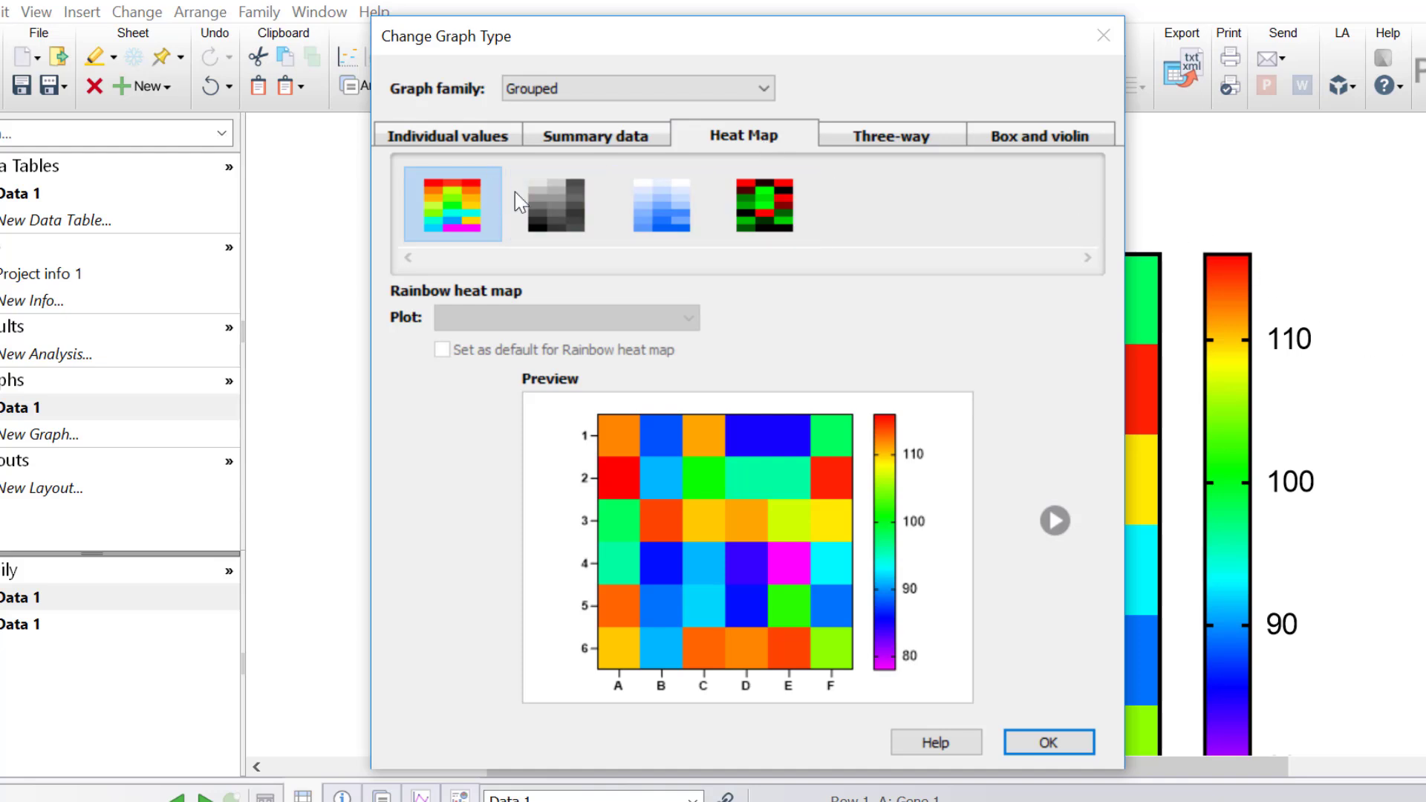
pyautogui.click(554, 196)
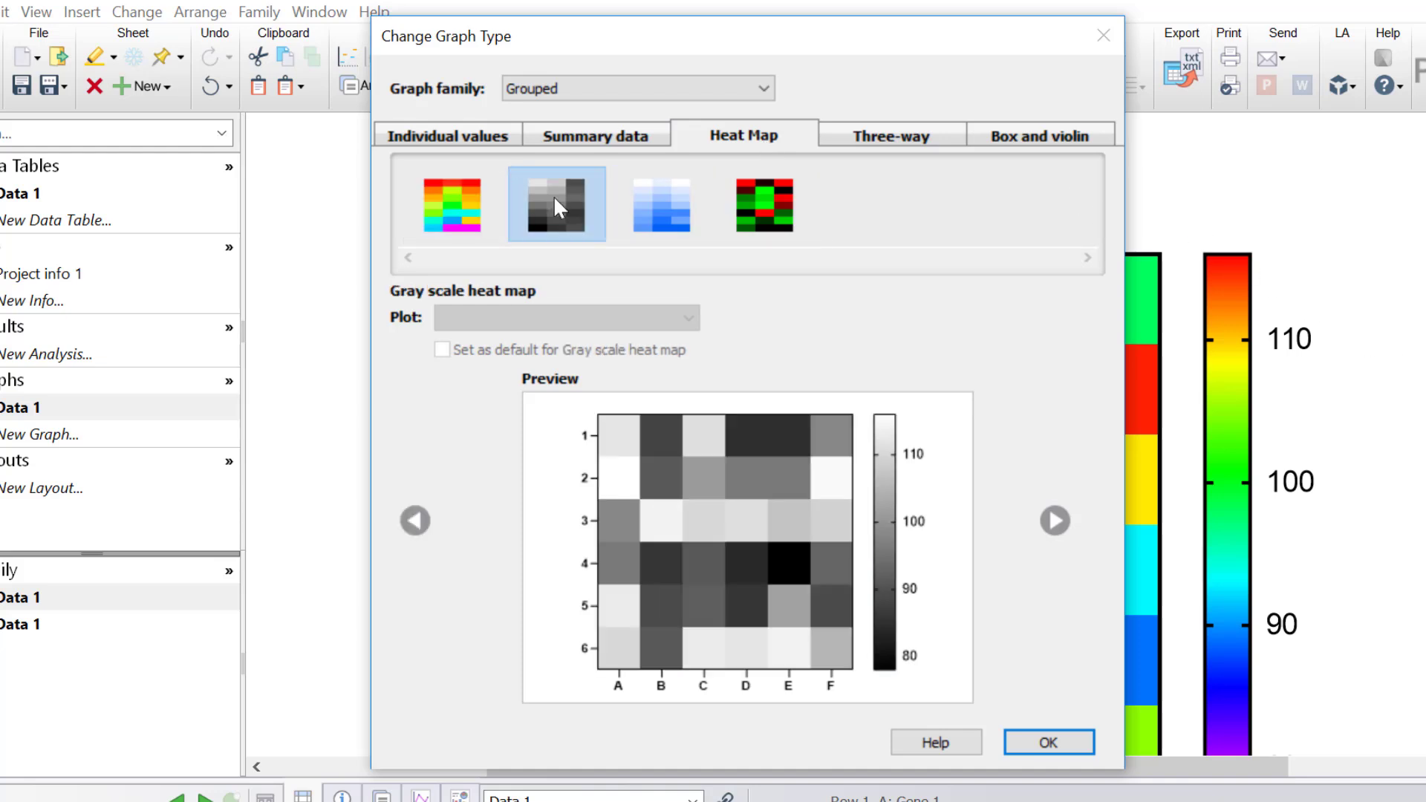
pyautogui.click(683, 230)
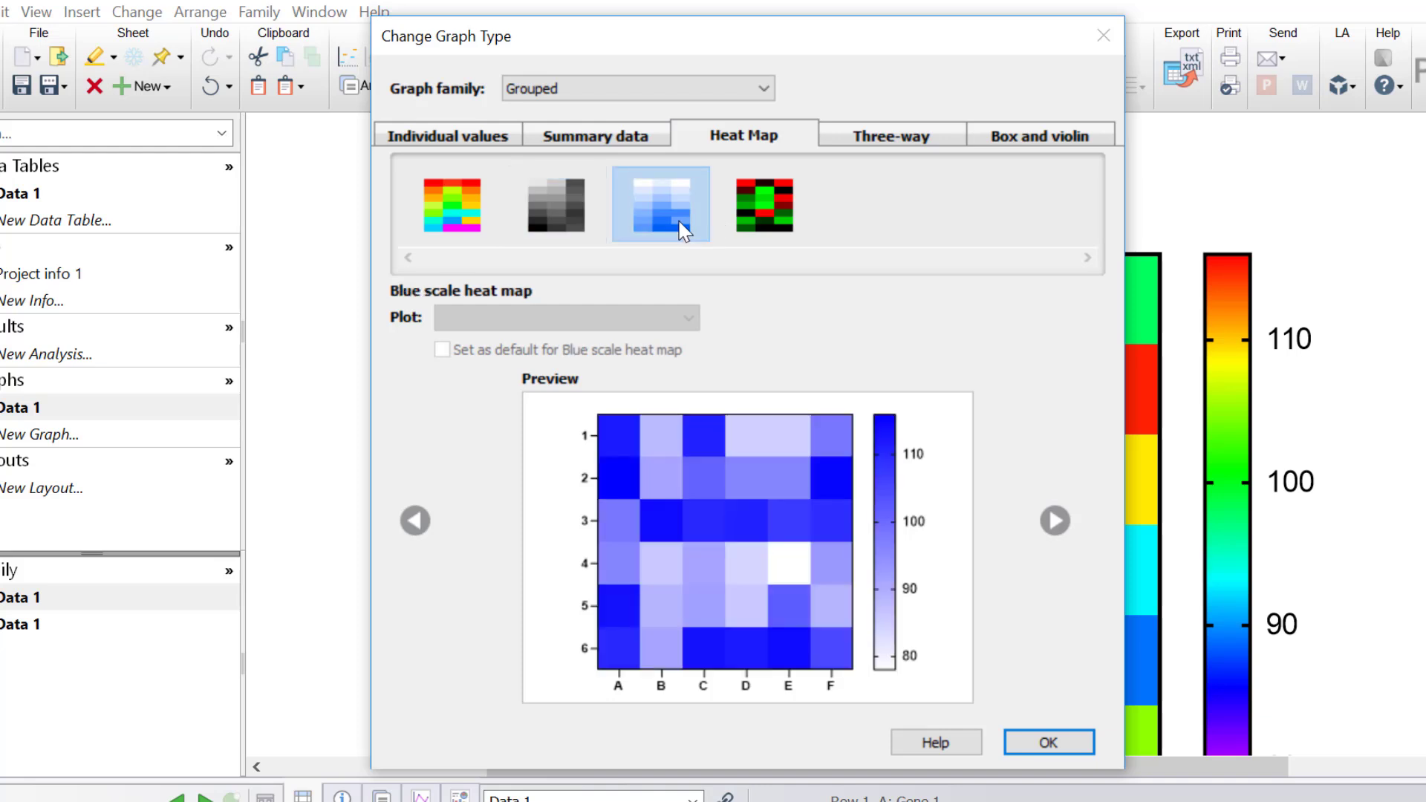
pyautogui.click(791, 229)
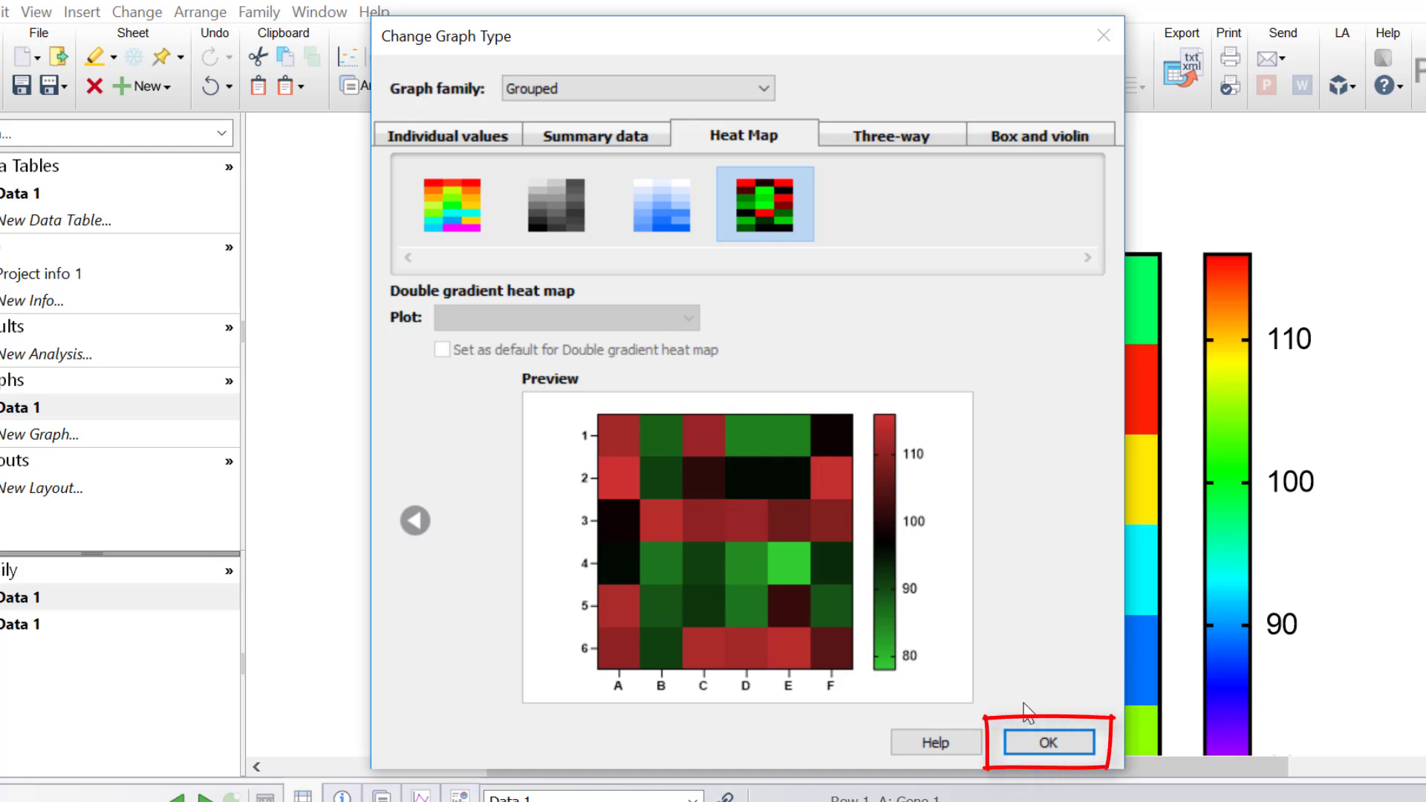
pyautogui.click(1047, 743)
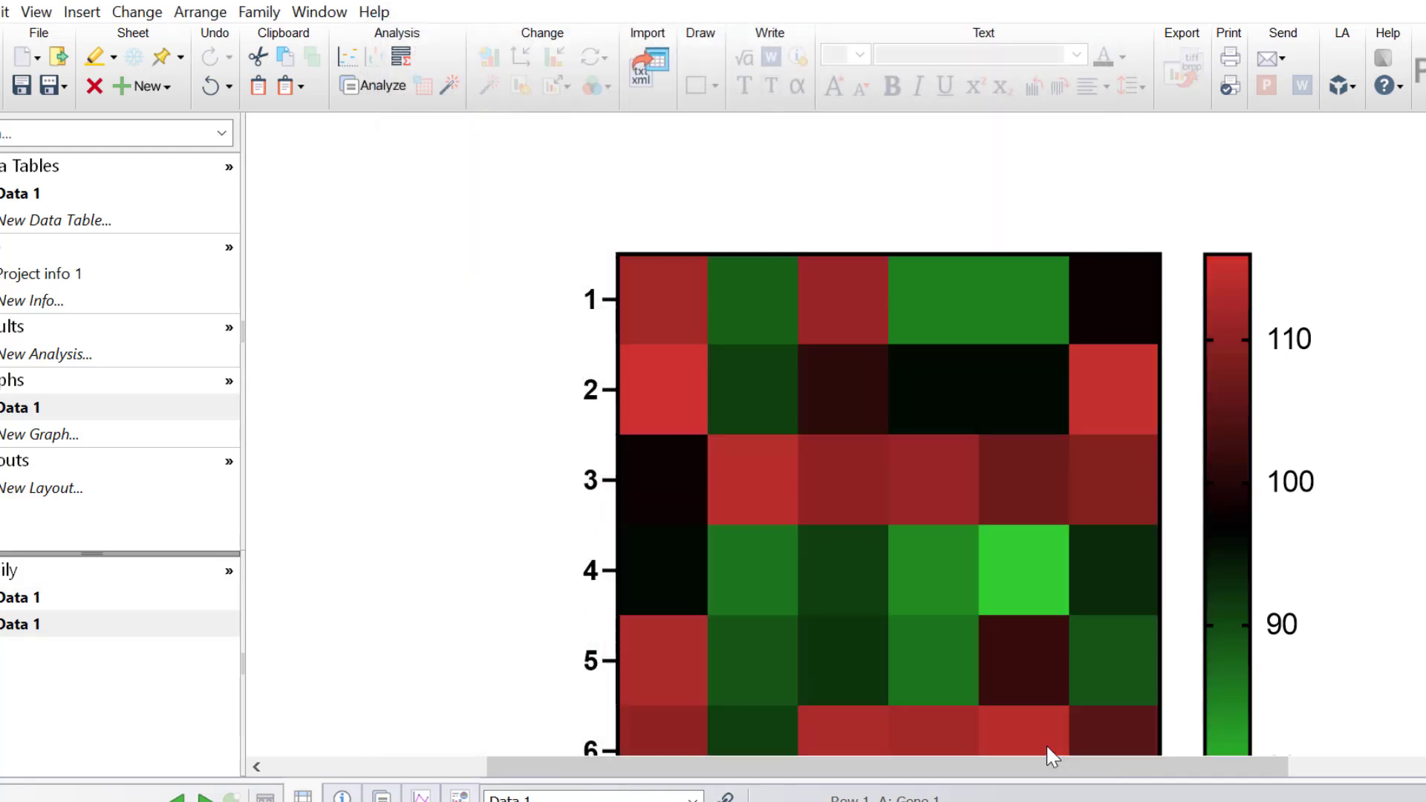
pyautogui.scroll(-1, 1281, 669)
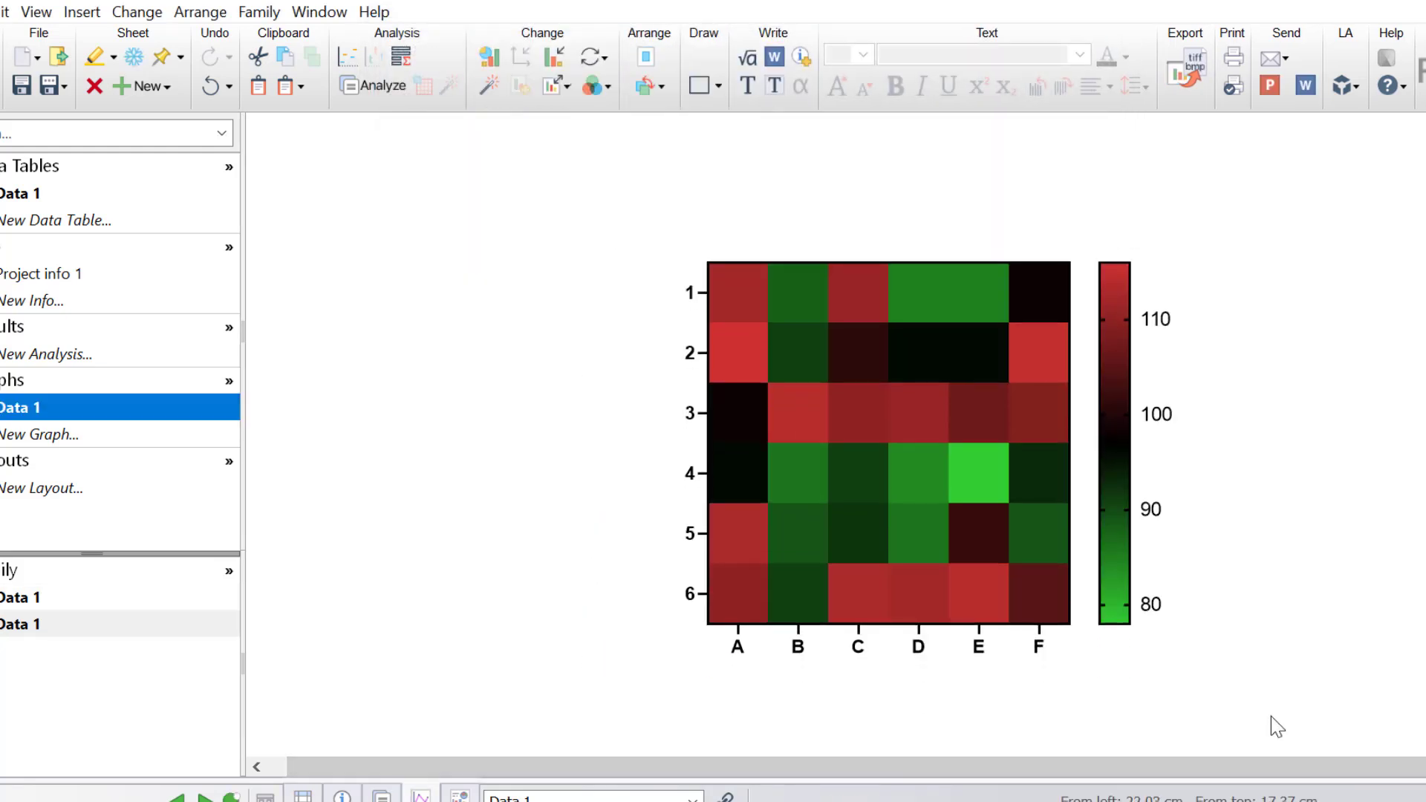
pyautogui.hscroll(1, 1272, 725)
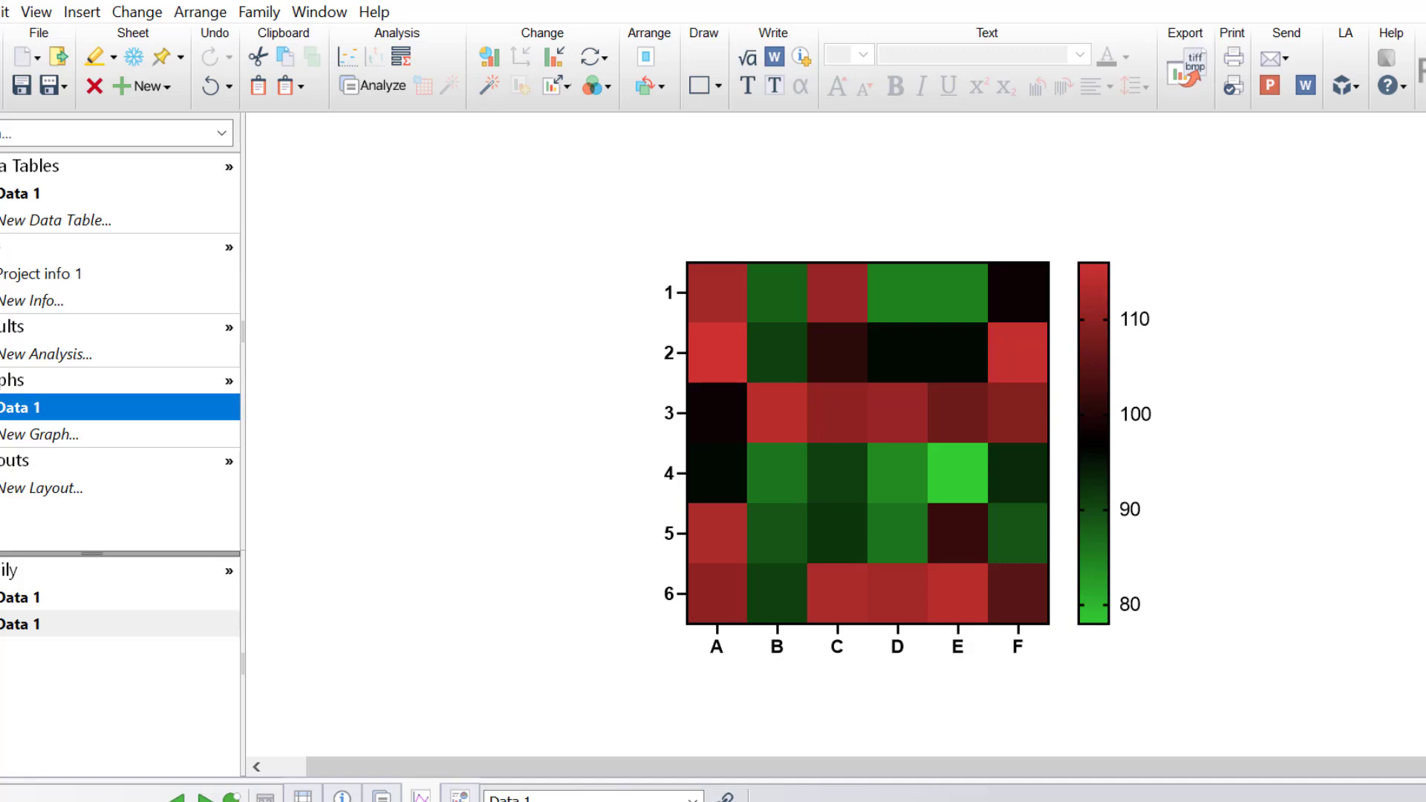
pyautogui.moveTo(1059, 256)
pyautogui.mouseDown()
pyautogui.moveTo(1081, 628)
pyautogui.moveTo(1099, 282)
pyautogui.moveTo(1101, 634)
pyautogui.mouseUp()
pyautogui.moveTo(950, 605)
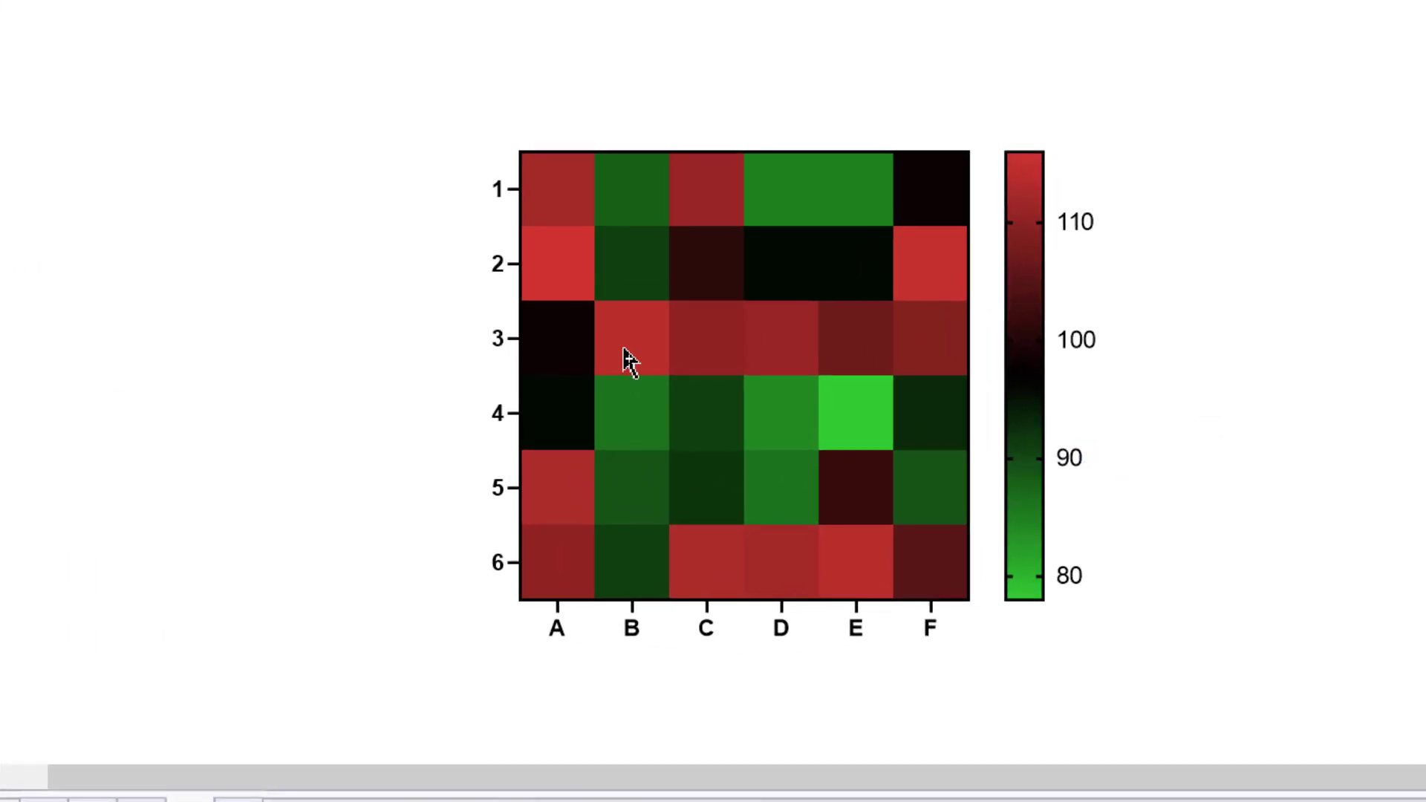
pyautogui.moveTo(770, 427)
pyautogui.moveTo(1027, 397)
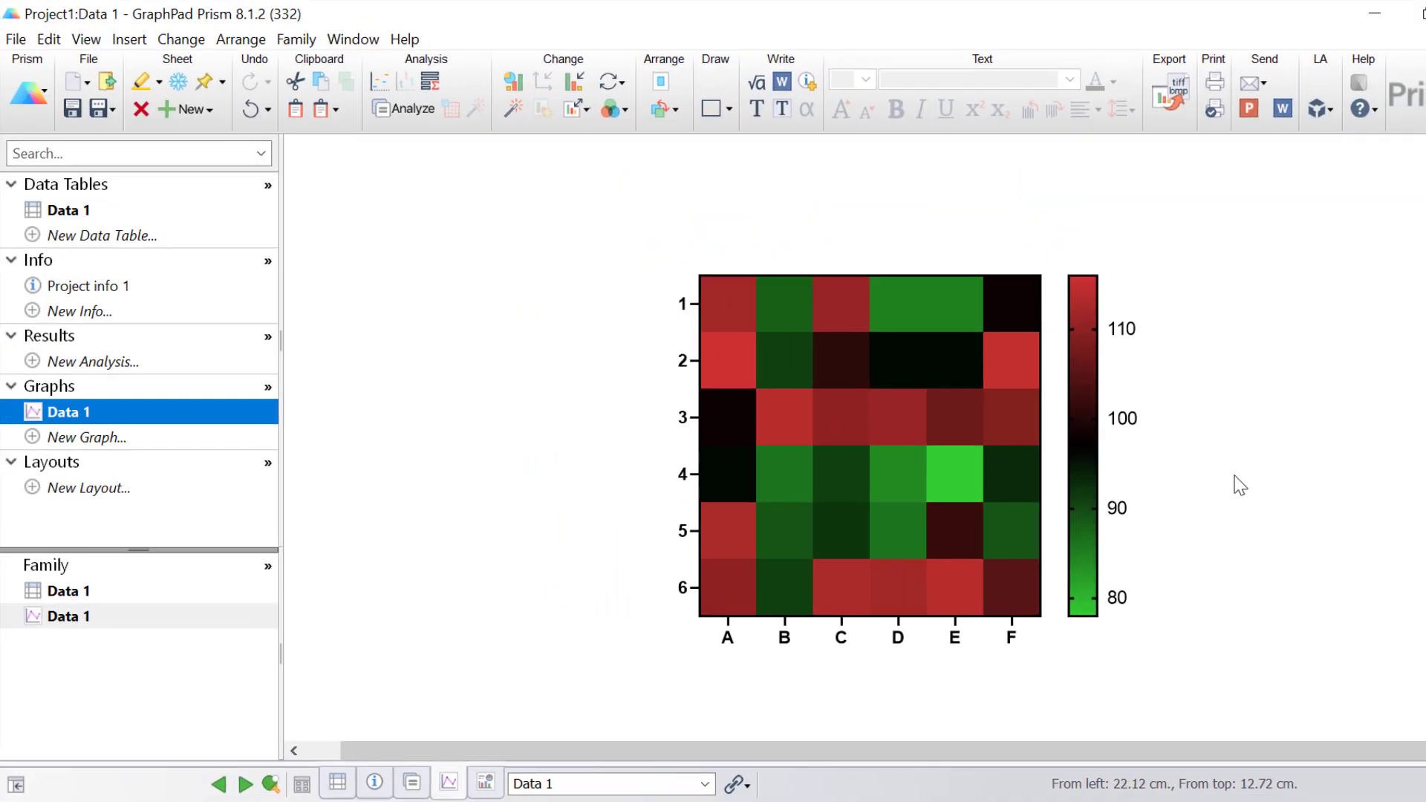
# Open the heat map's format settings beside the graph and choose the Categorical colormap
pyautogui.doubleClick(839, 476)
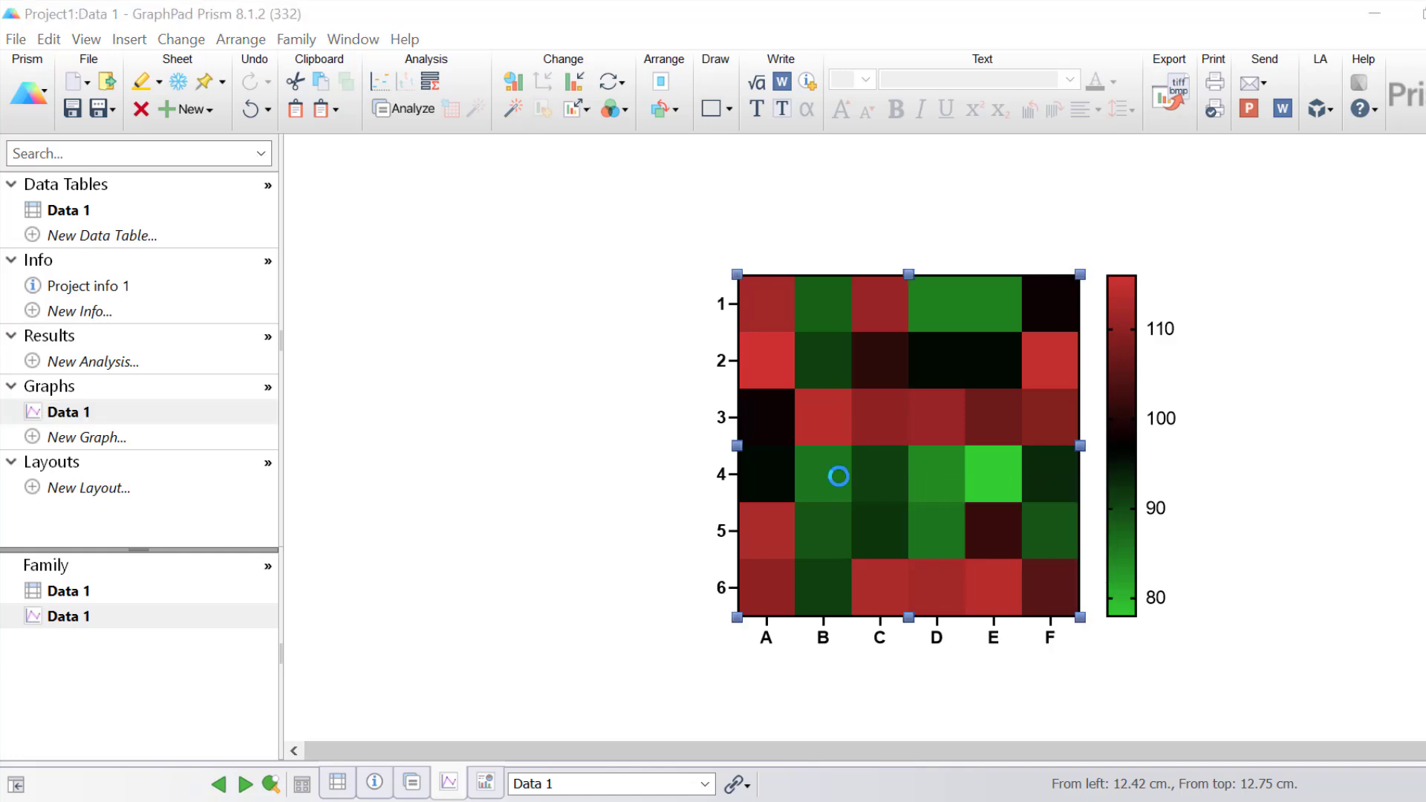
pyautogui.moveTo(677, 42); pyautogui.dragTo(289, 48)
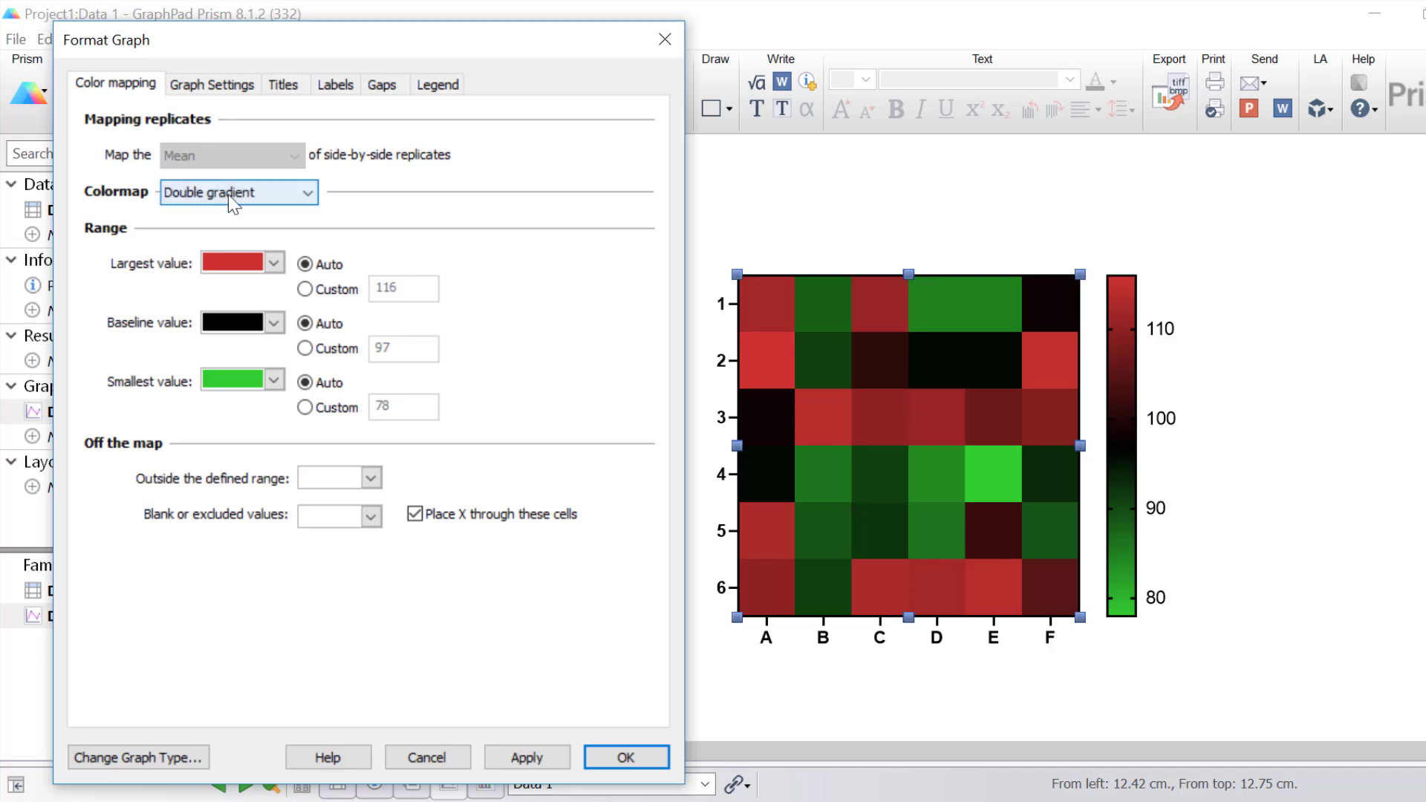
pyautogui.click(306, 198)
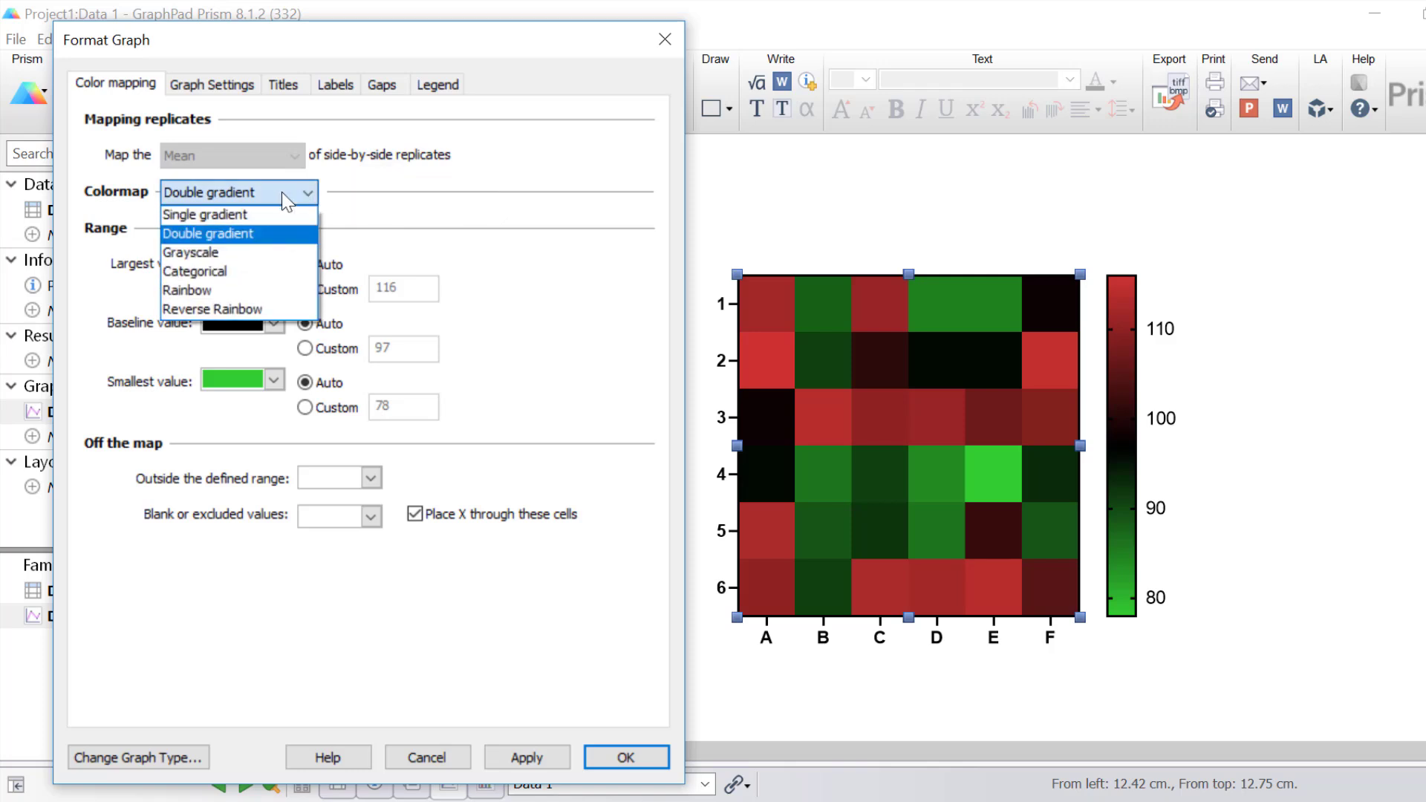
pyautogui.click(253, 273)
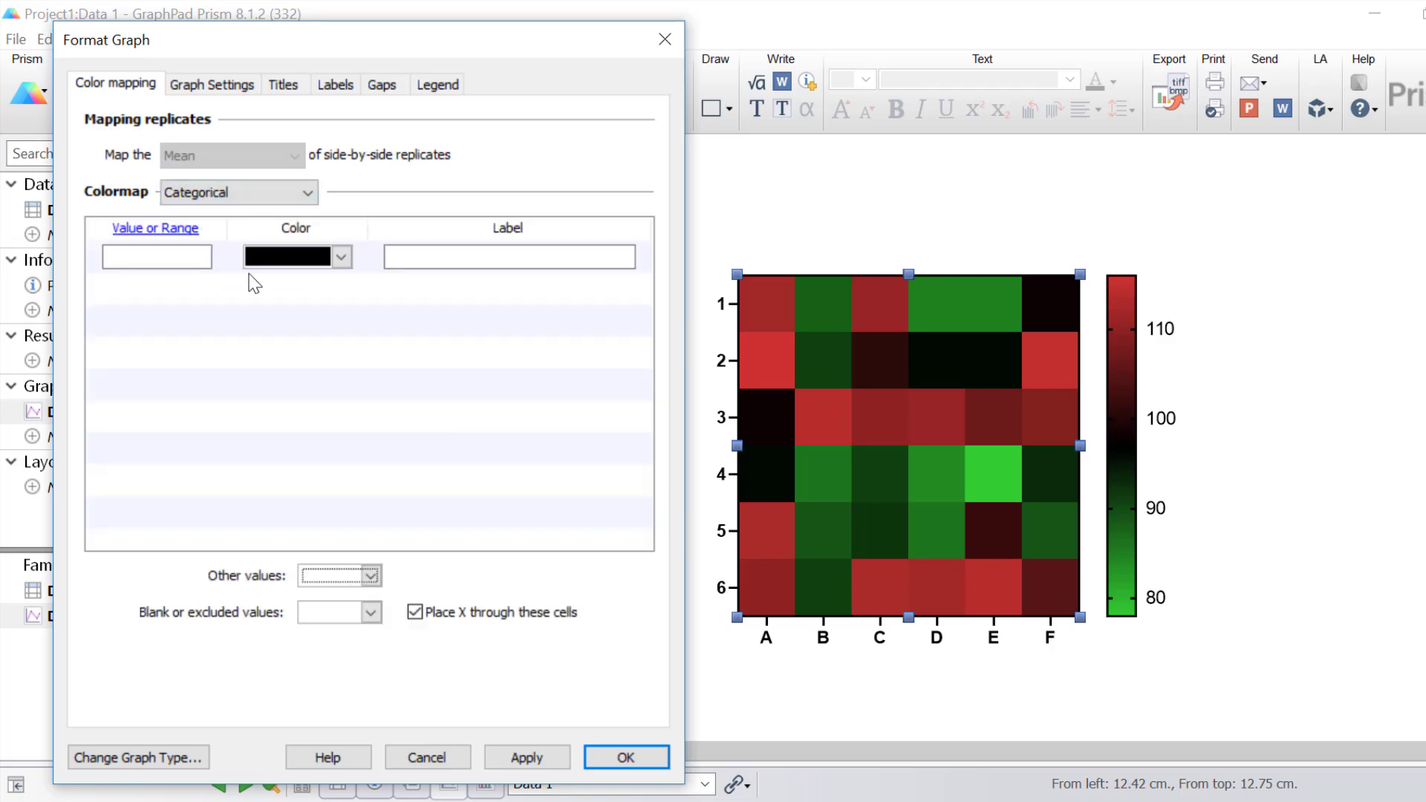
pyautogui.click(180, 258)
# Switch the heat map's colormap to Rainbow and apply it to the graph
pyautogui.click(297, 190)
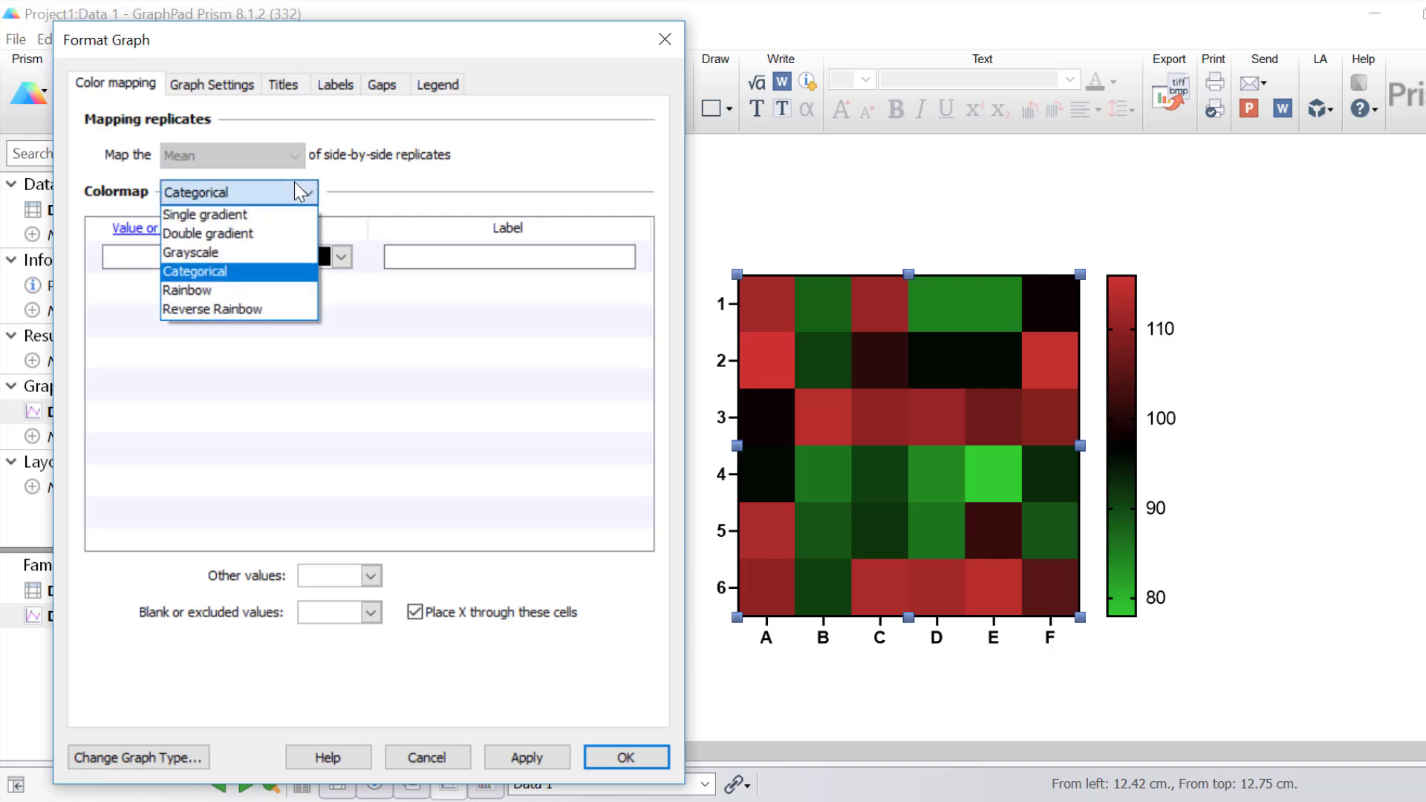
pyautogui.click(269, 295)
pyautogui.click(519, 754)
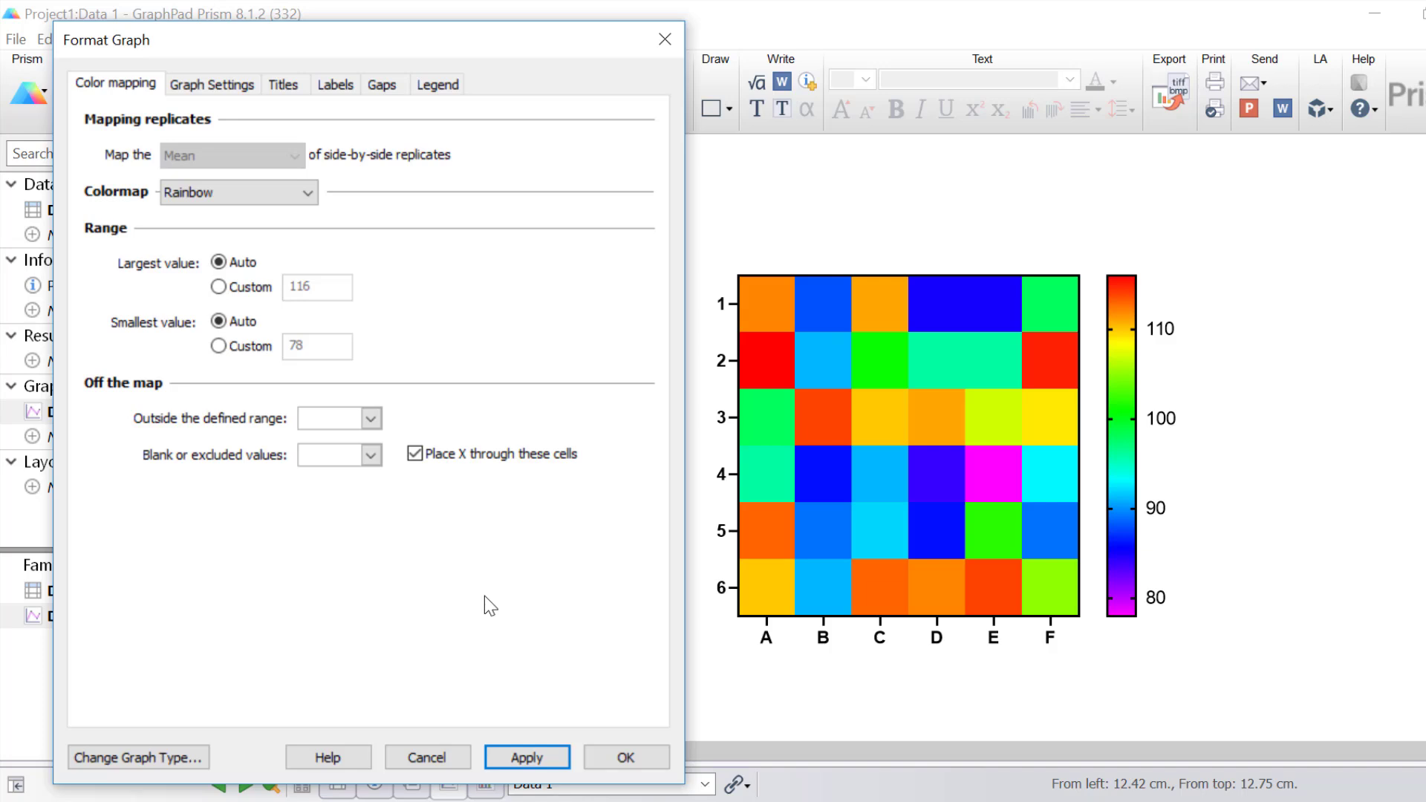
# Apply the Reverse Rainbow colormap to the heat map
pyautogui.click(293, 200)
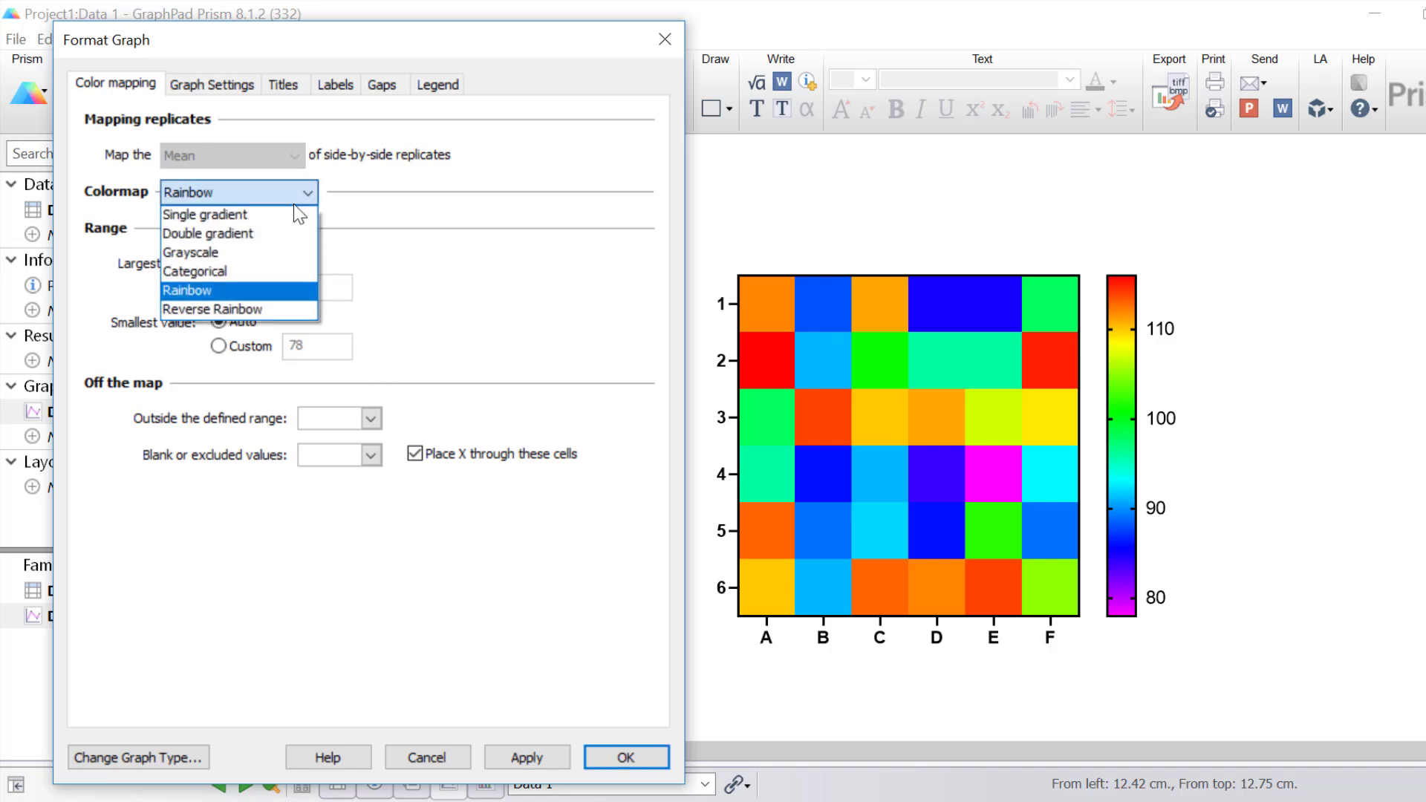
pyautogui.click(286, 311)
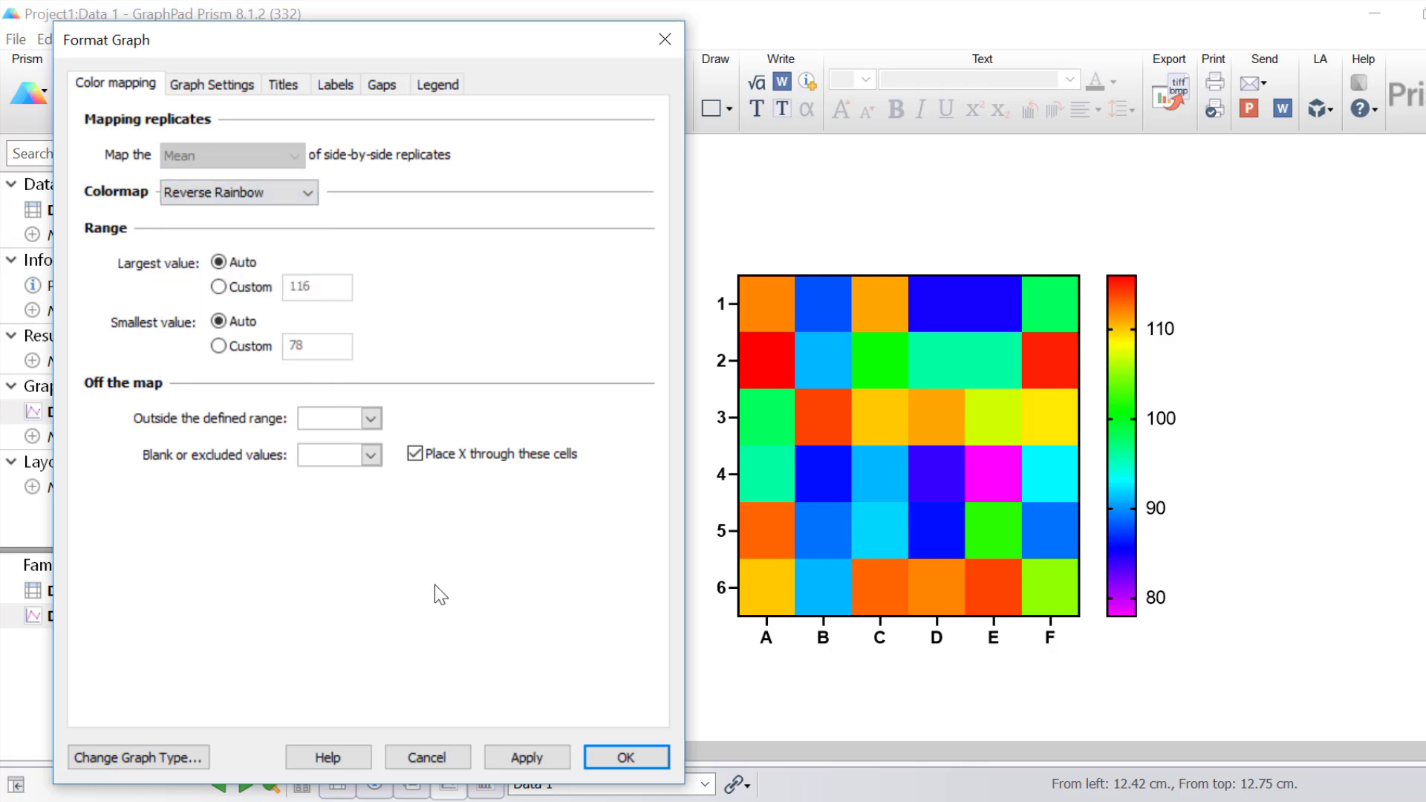
pyautogui.click(509, 755)
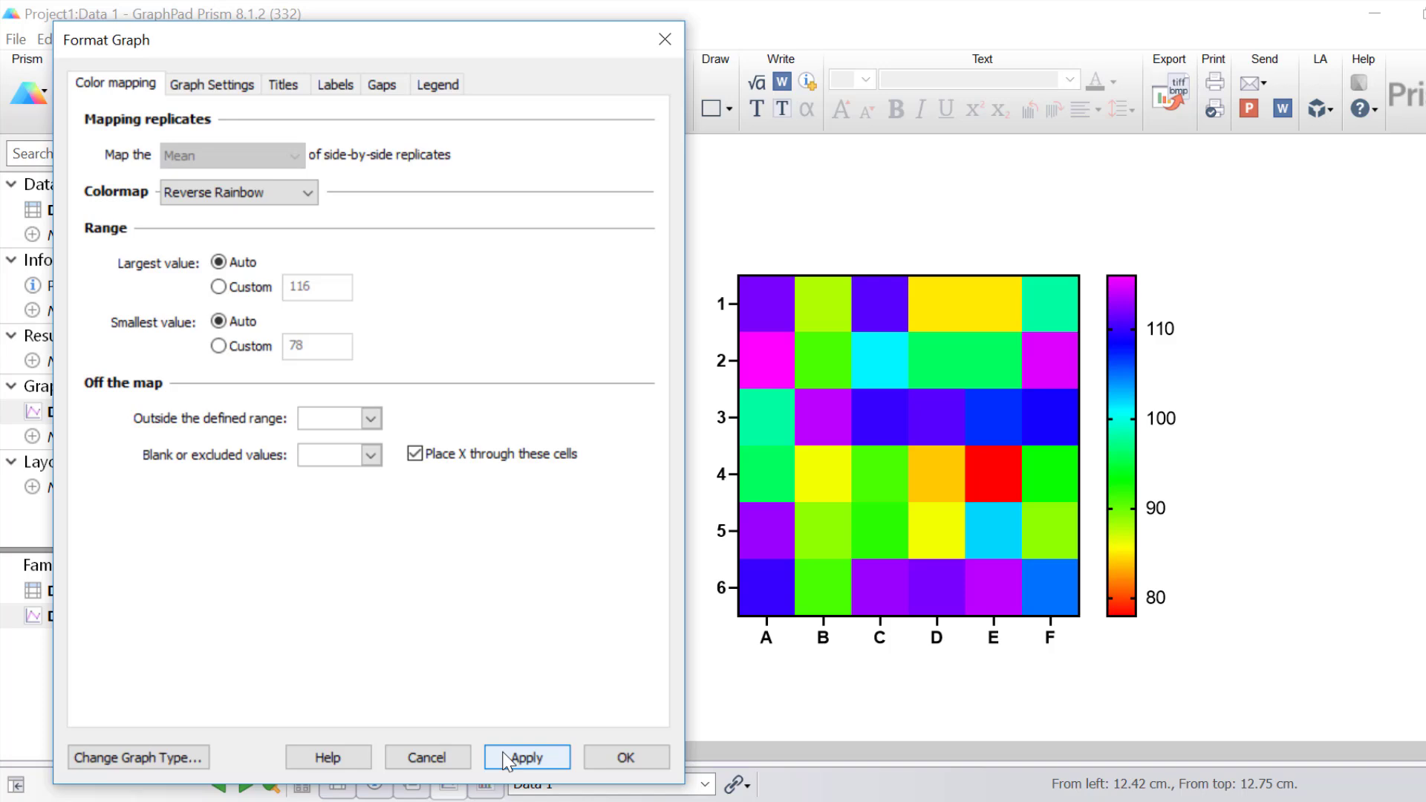
# Set the heat map's colormap to Double gradient and apply the change
pyautogui.click(267, 195)
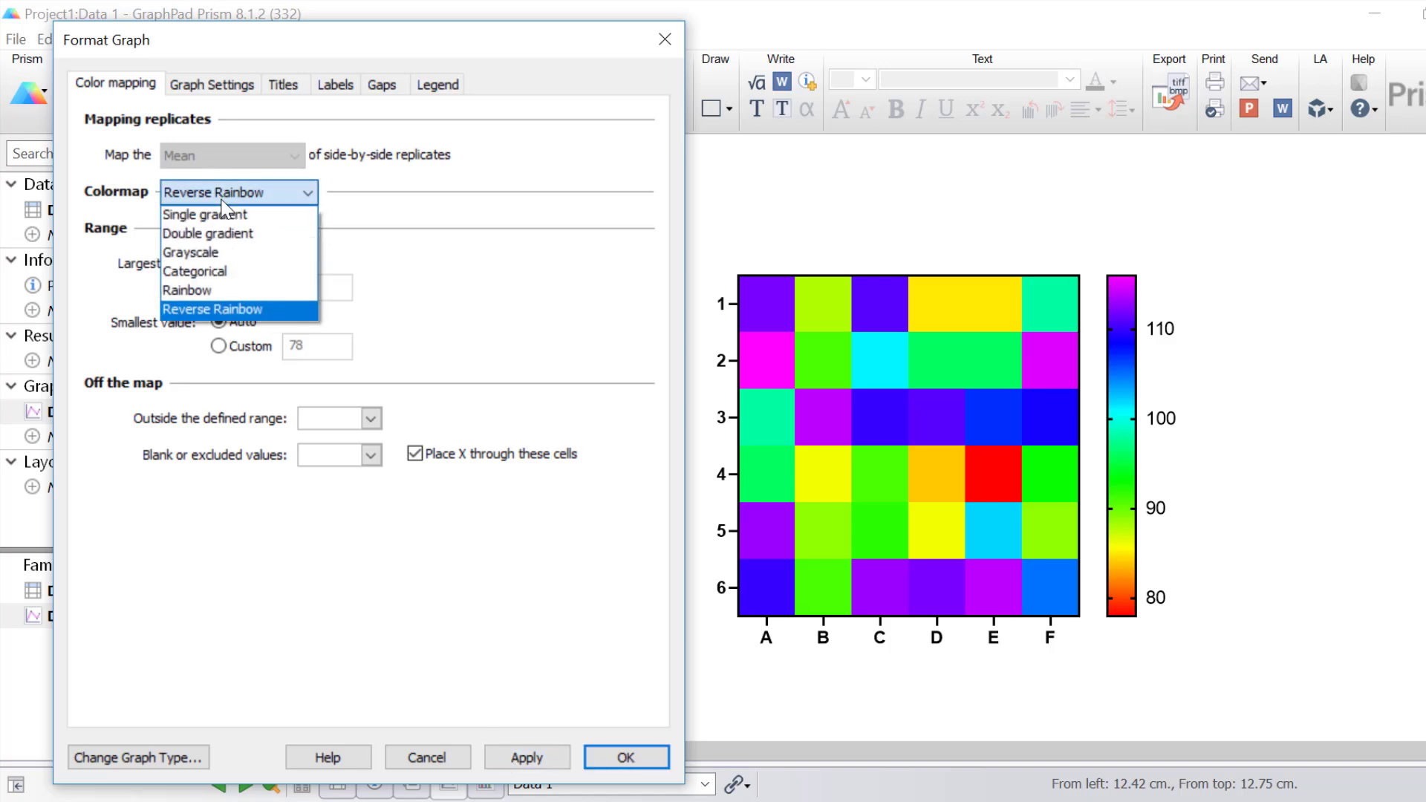
pyautogui.click(233, 234)
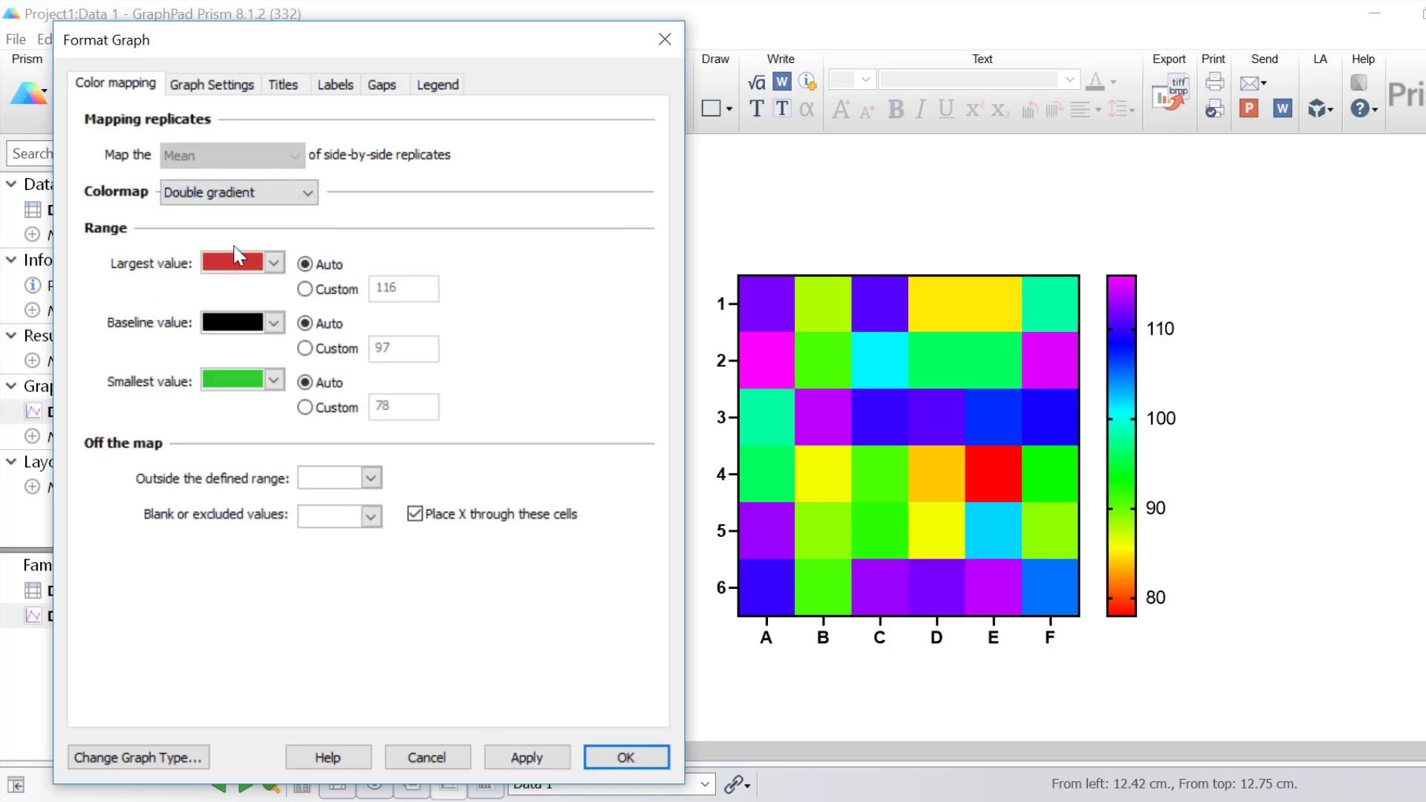
pyautogui.click(513, 754)
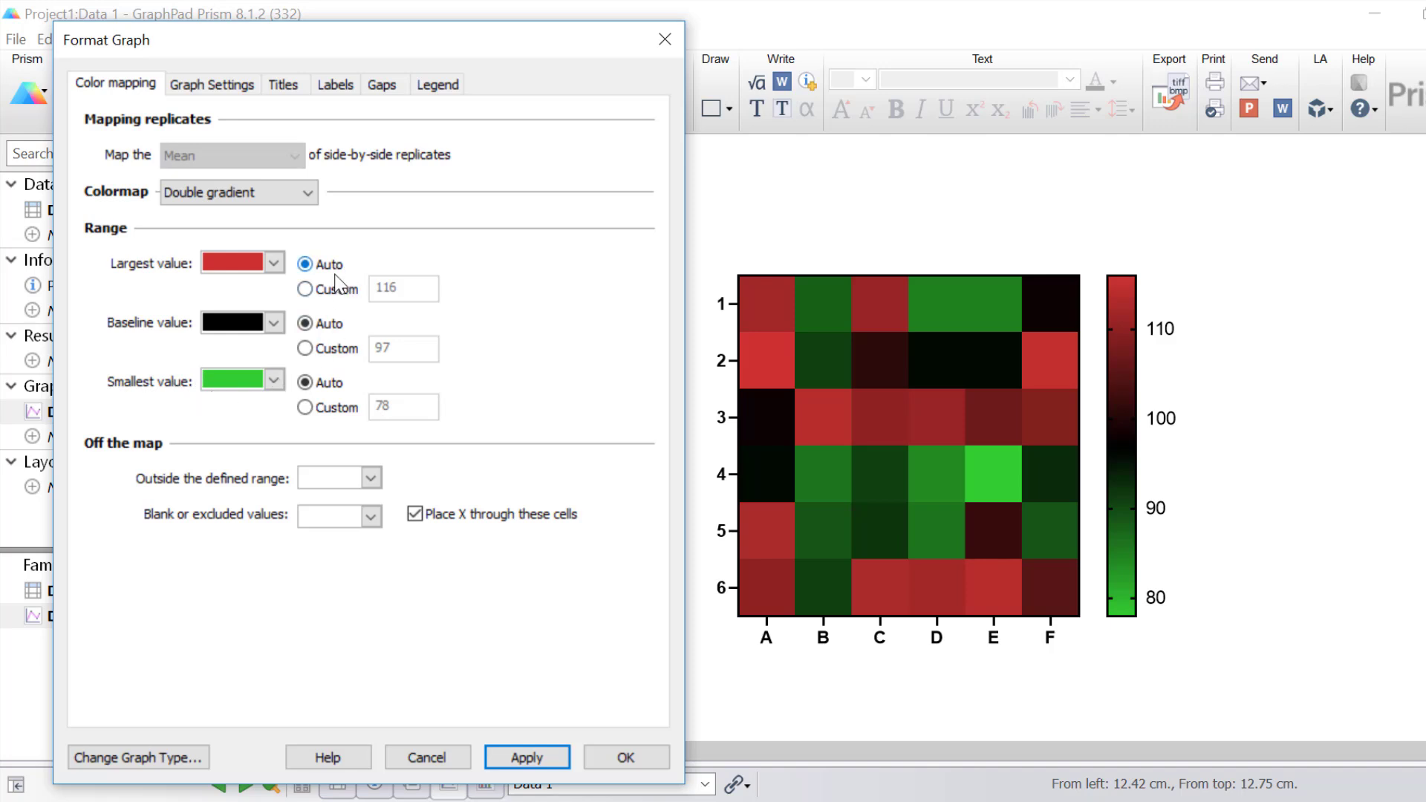
# Set a custom largest value of 100 for the heat map's color range
pyautogui.click(338, 297)
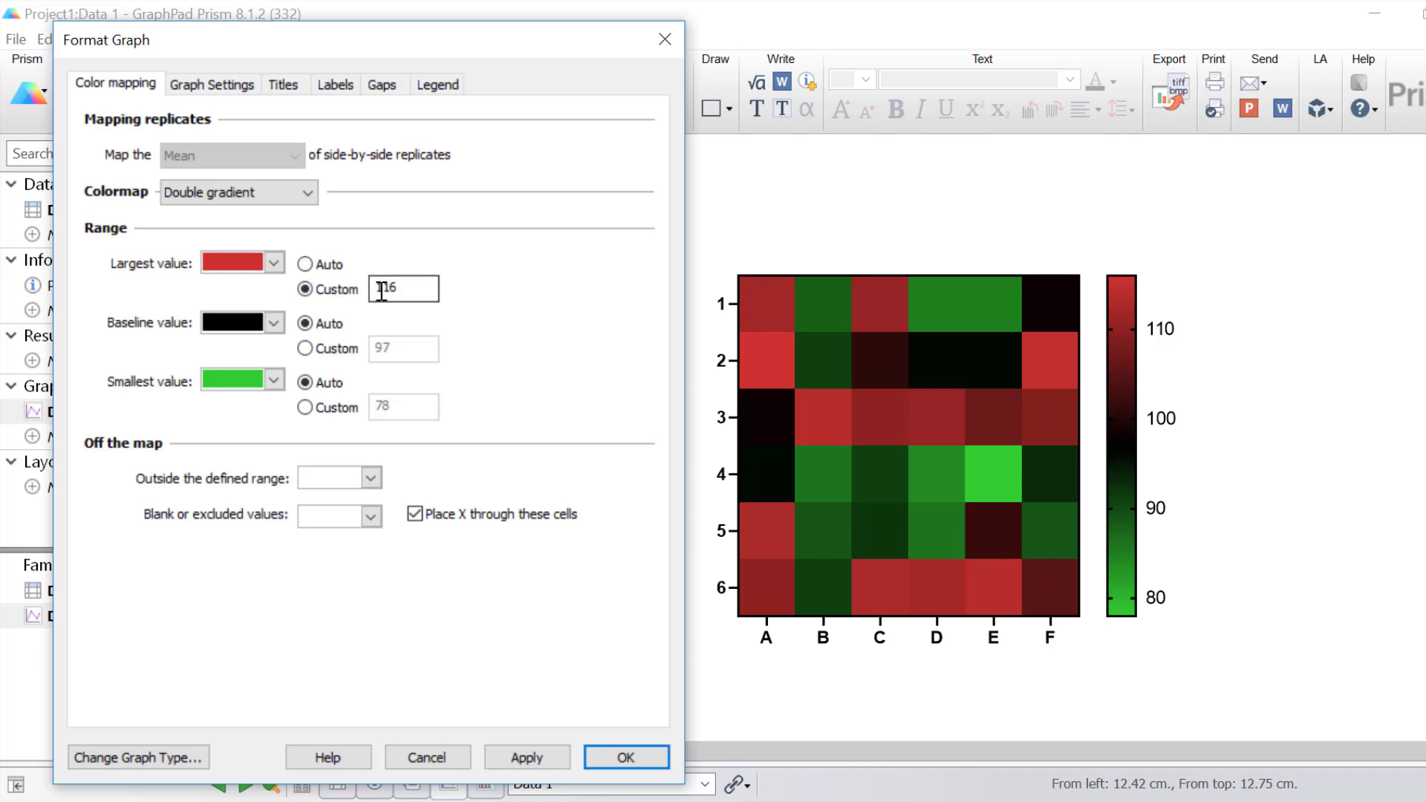
pyautogui.click(308, 264)
pyautogui.click(316, 291)
pyautogui.moveTo(423, 288); pyautogui.dragTo(360, 289)
pyautogui.write('100')
# Color the values outside the defined range yellow and apply the settings to the heat map
pyautogui.click(369, 475)
pyautogui.click(473, 399)
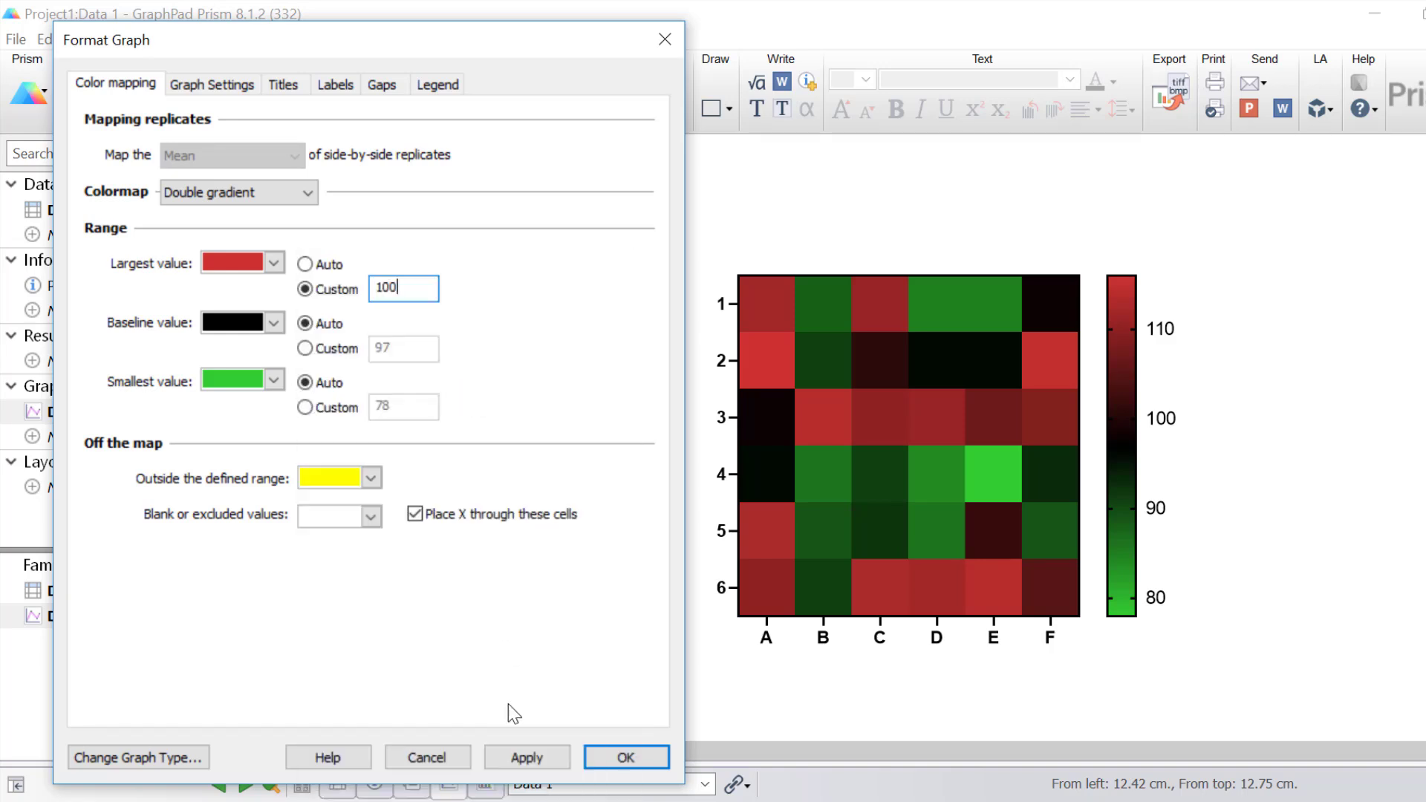
pyautogui.click(521, 756)
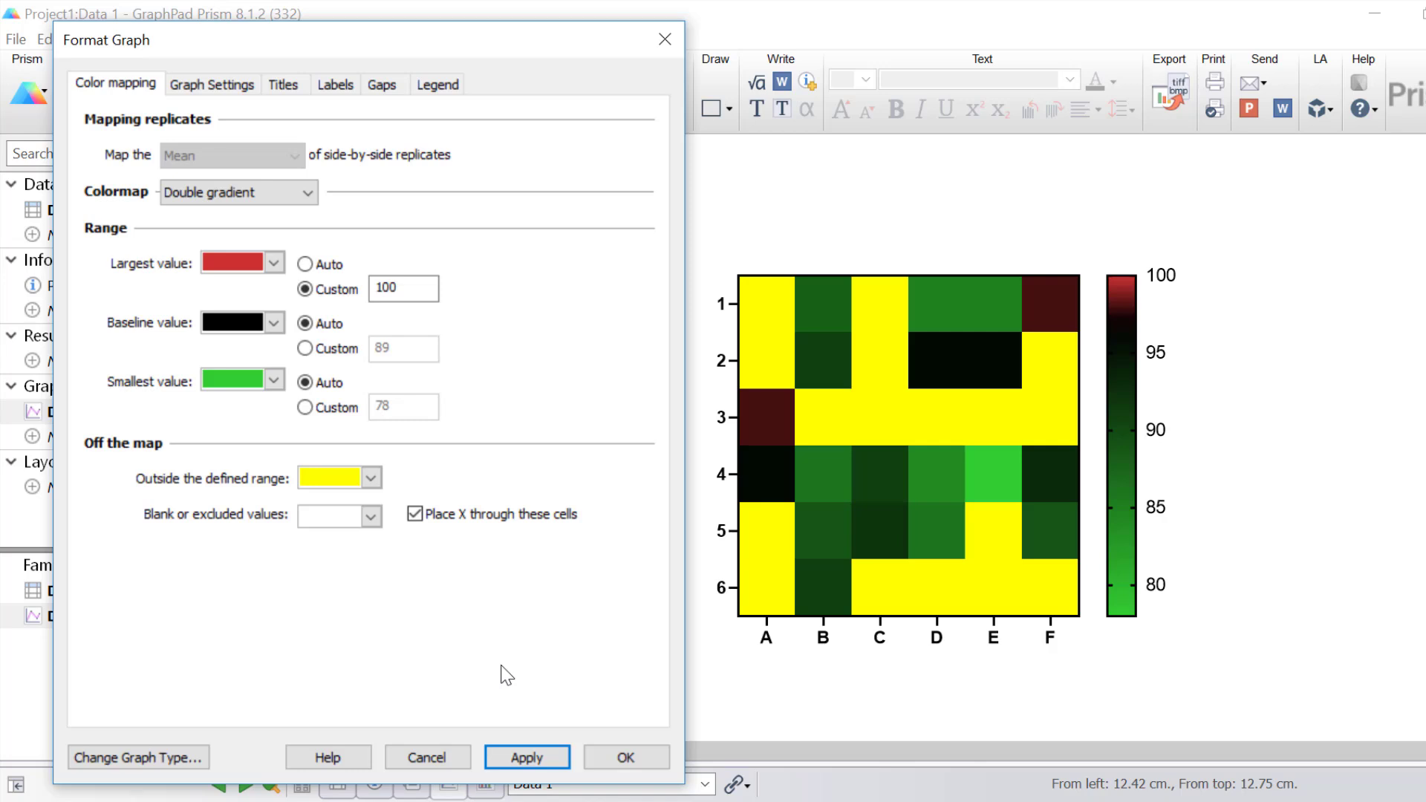
# Return the color range's largest value to Auto, apply it, and close the graph formatting
pyautogui.click(305, 264)
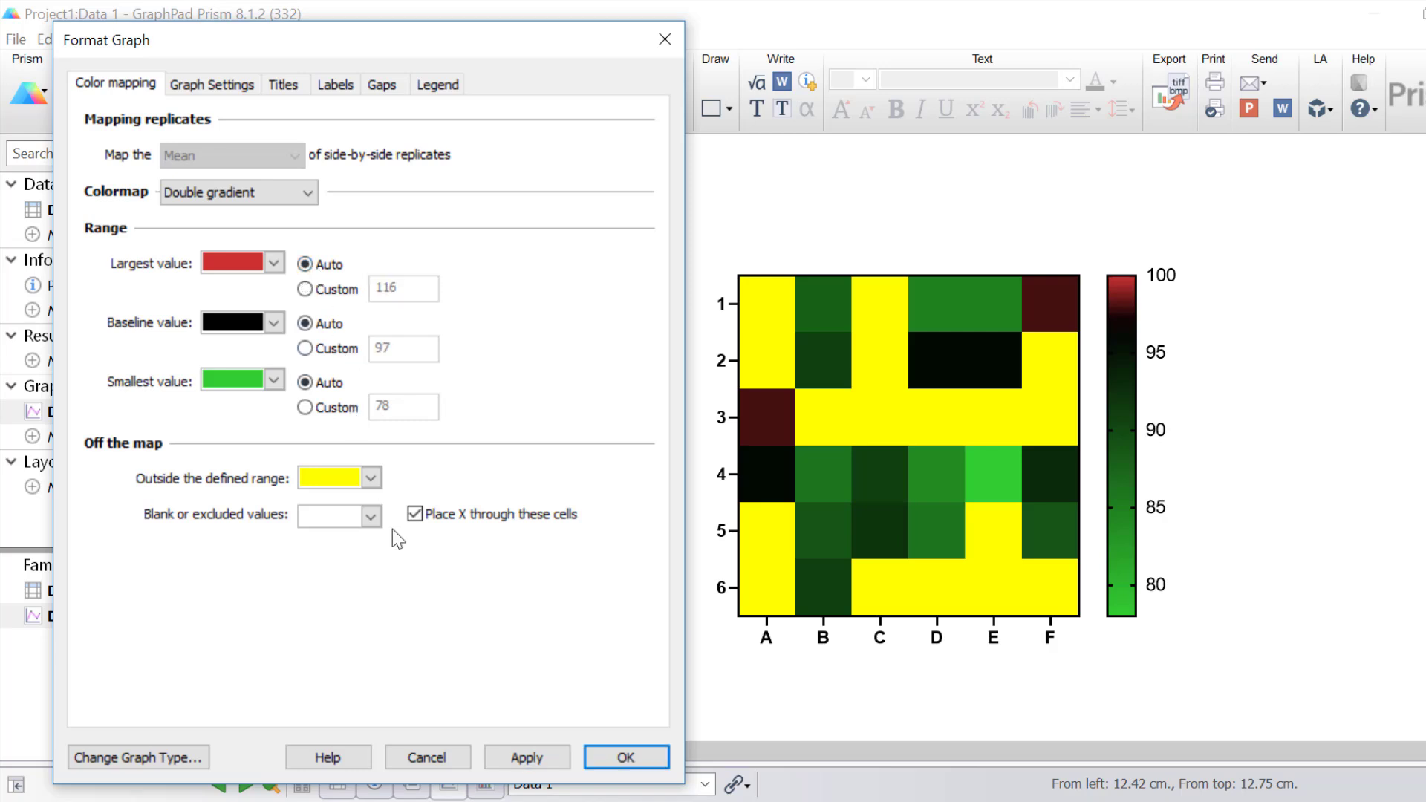
pyautogui.click(509, 755)
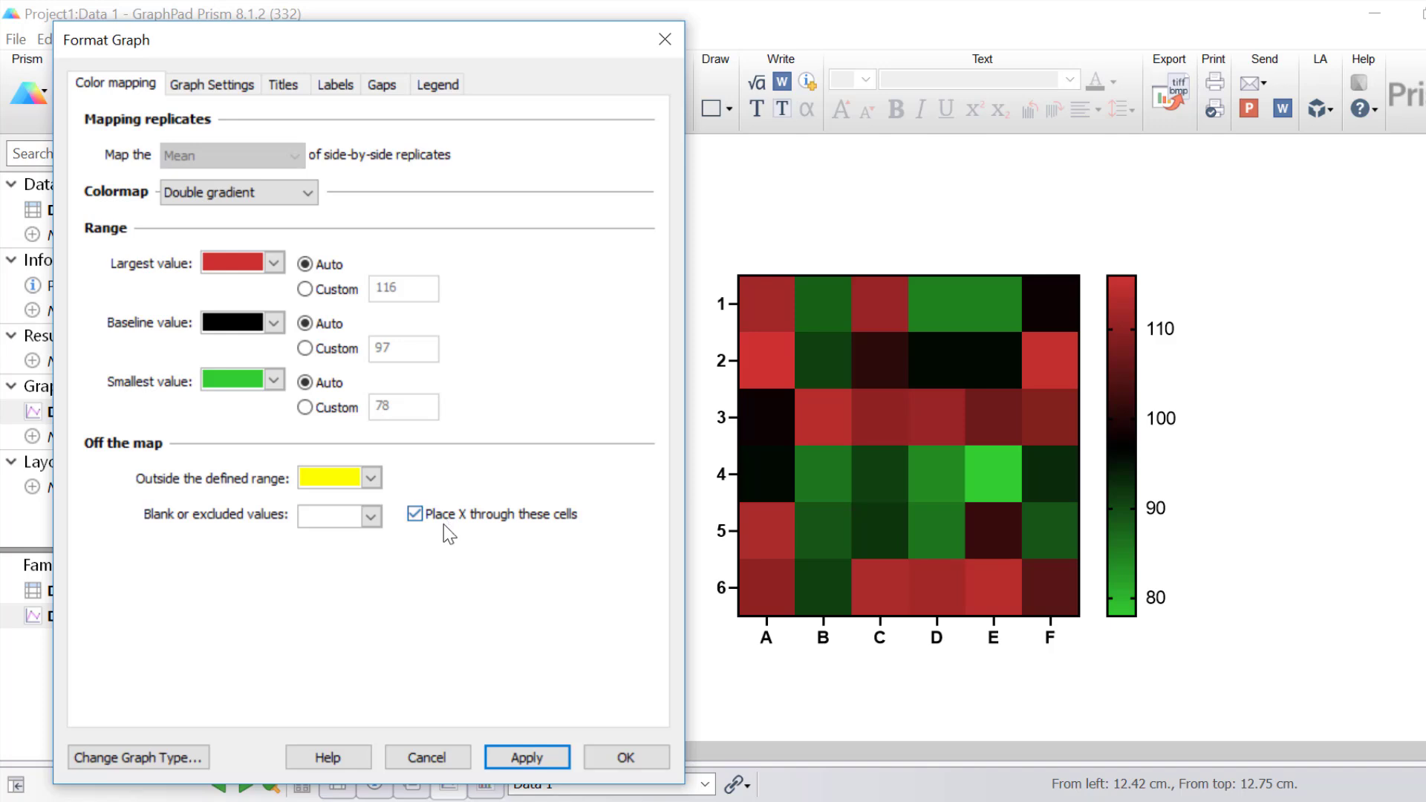
pyautogui.click(434, 759)
# Exclude the Liver value for Gene 2 in the Data 1 table and return to the heat map
pyautogui.click(122, 215)
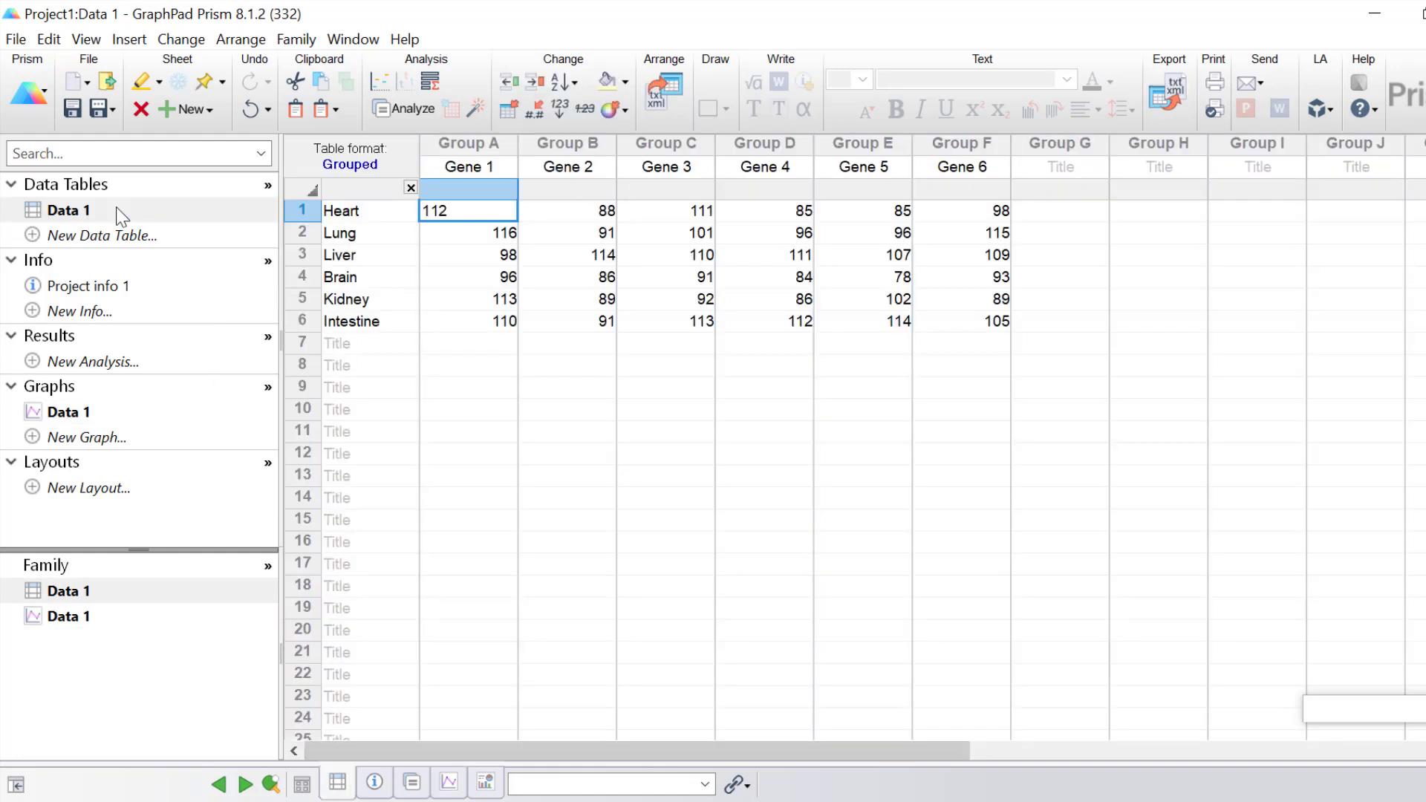
pyautogui.doubleClick(573, 252)
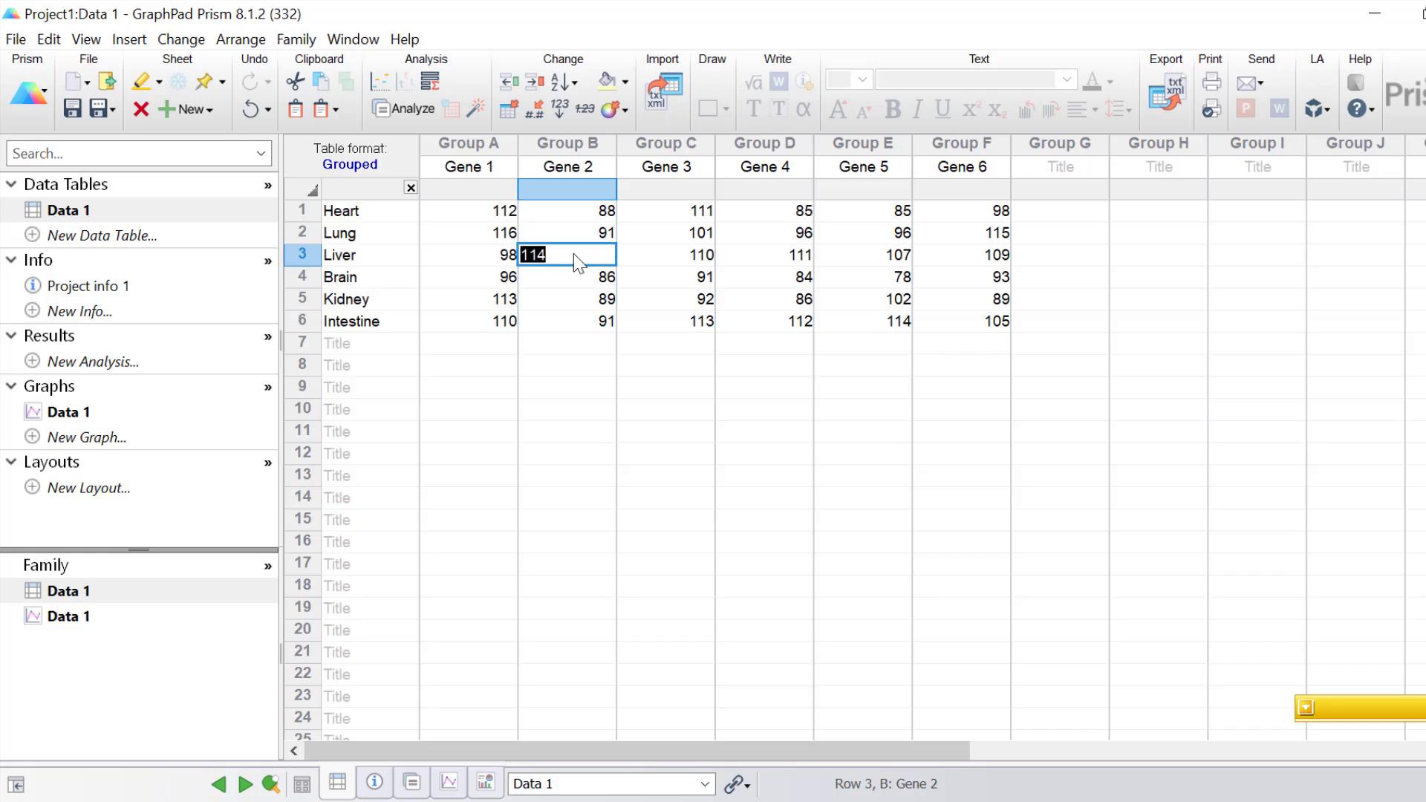
pyautogui.rightClick(574, 254)
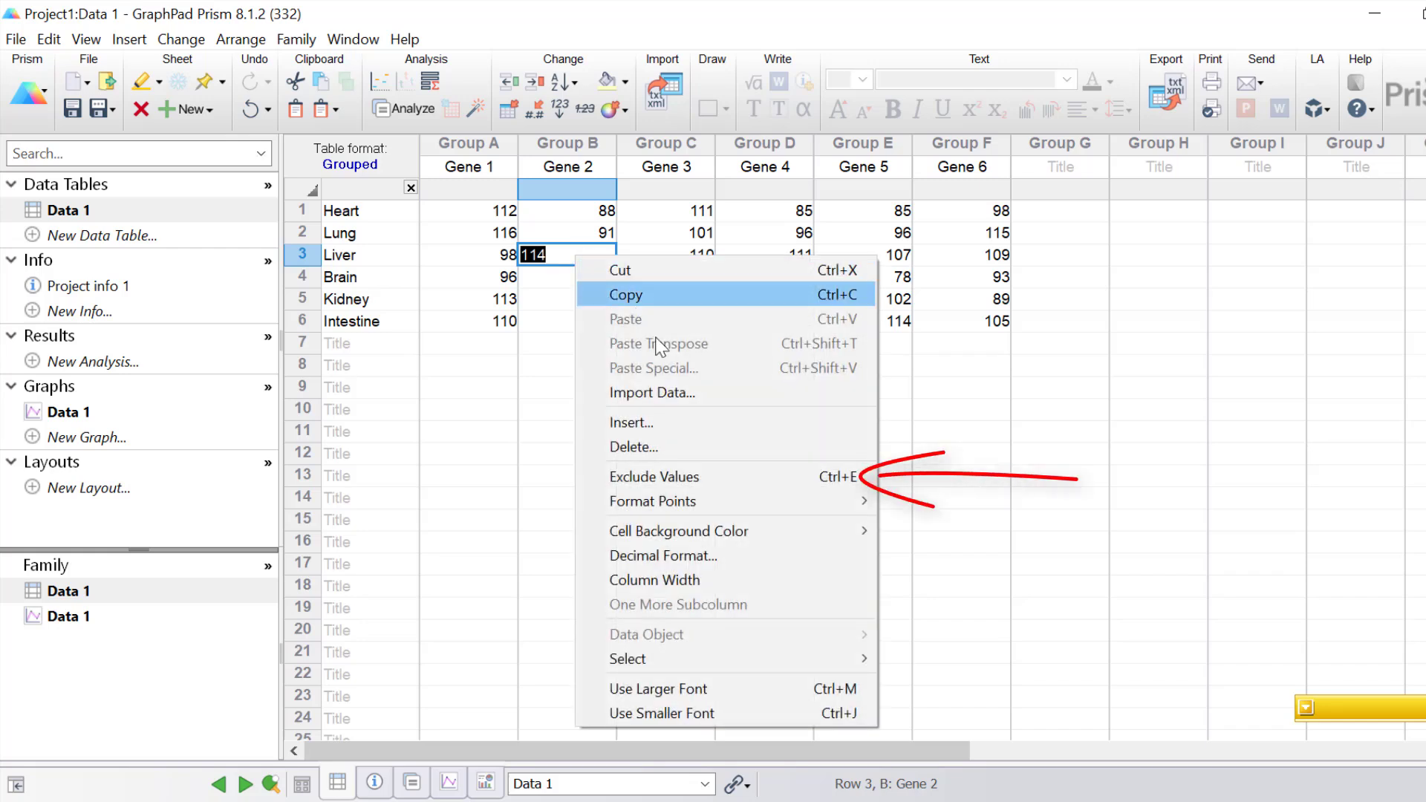
pyautogui.click(674, 479)
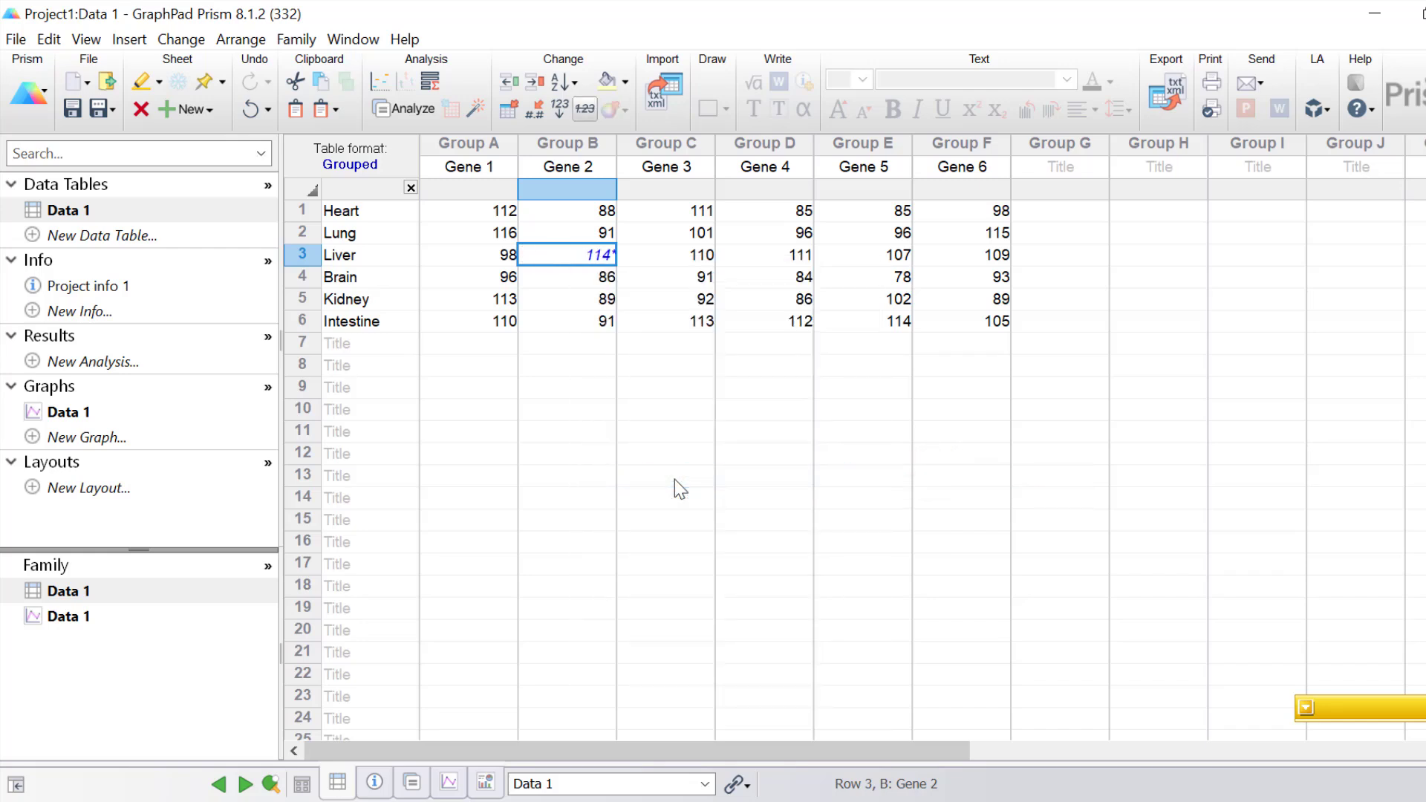
pyautogui.click(153, 414)
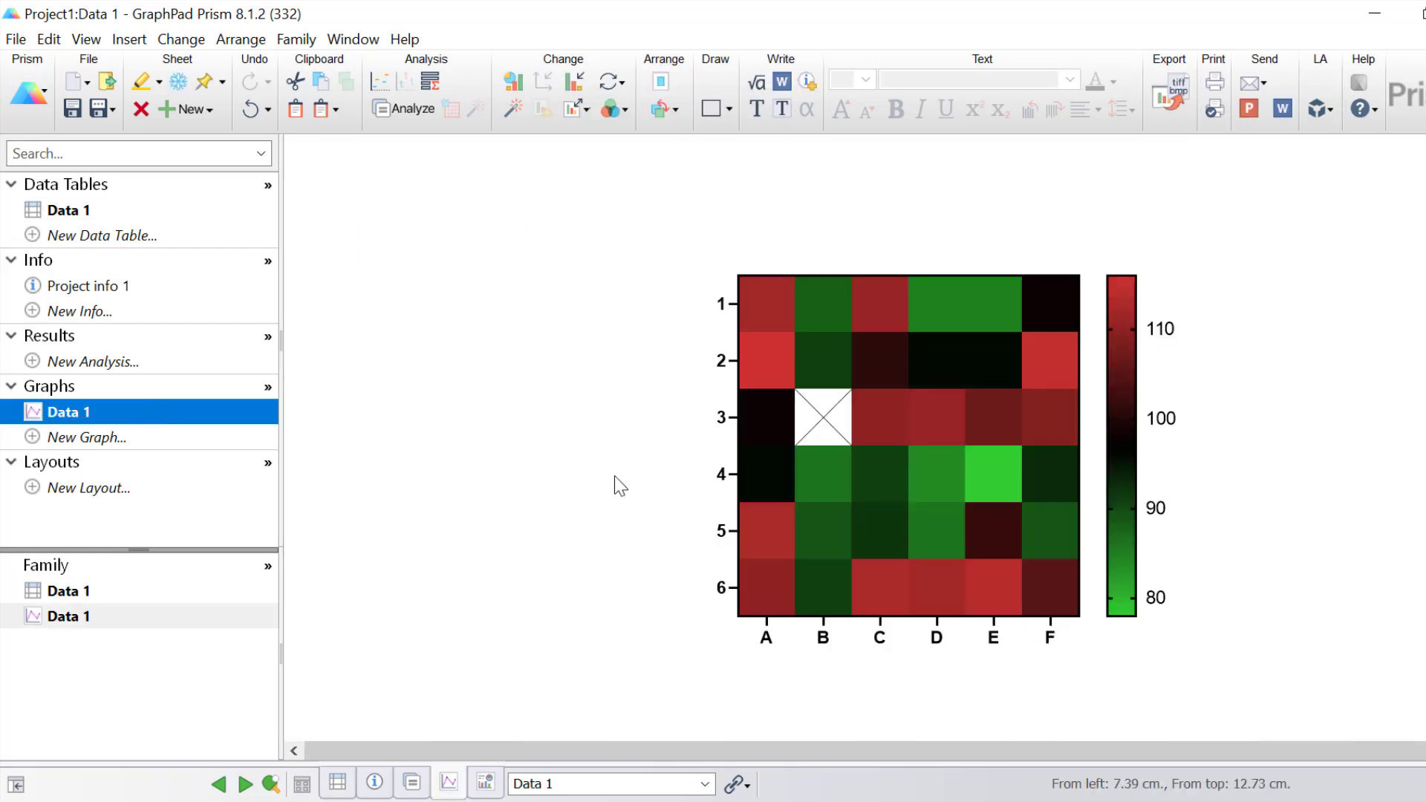
# Include the excluded Liver value for Gene 2 in the Data 1 table again and return to the heat map
pyautogui.click(150, 213)
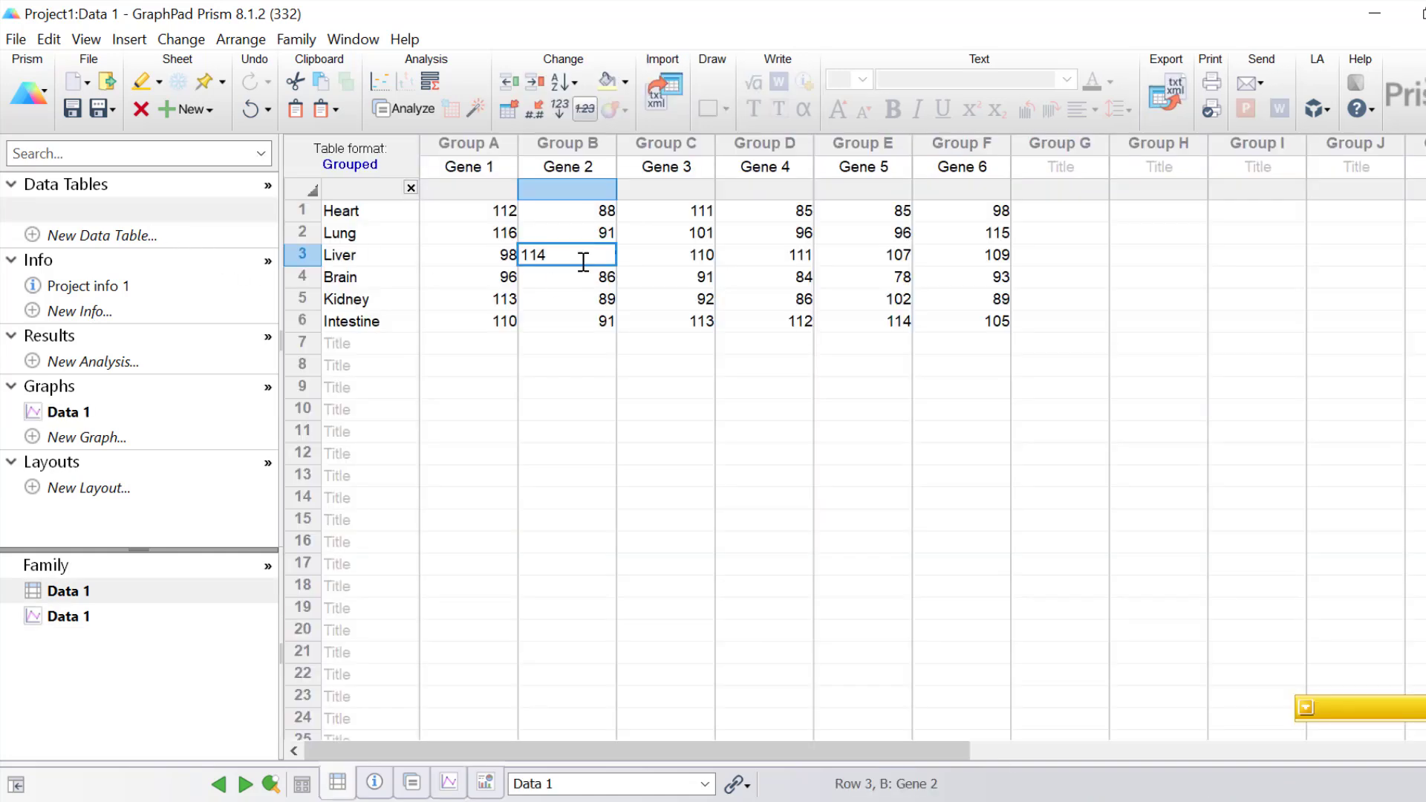
pyautogui.rightClick(583, 260)
pyautogui.click(627, 481)
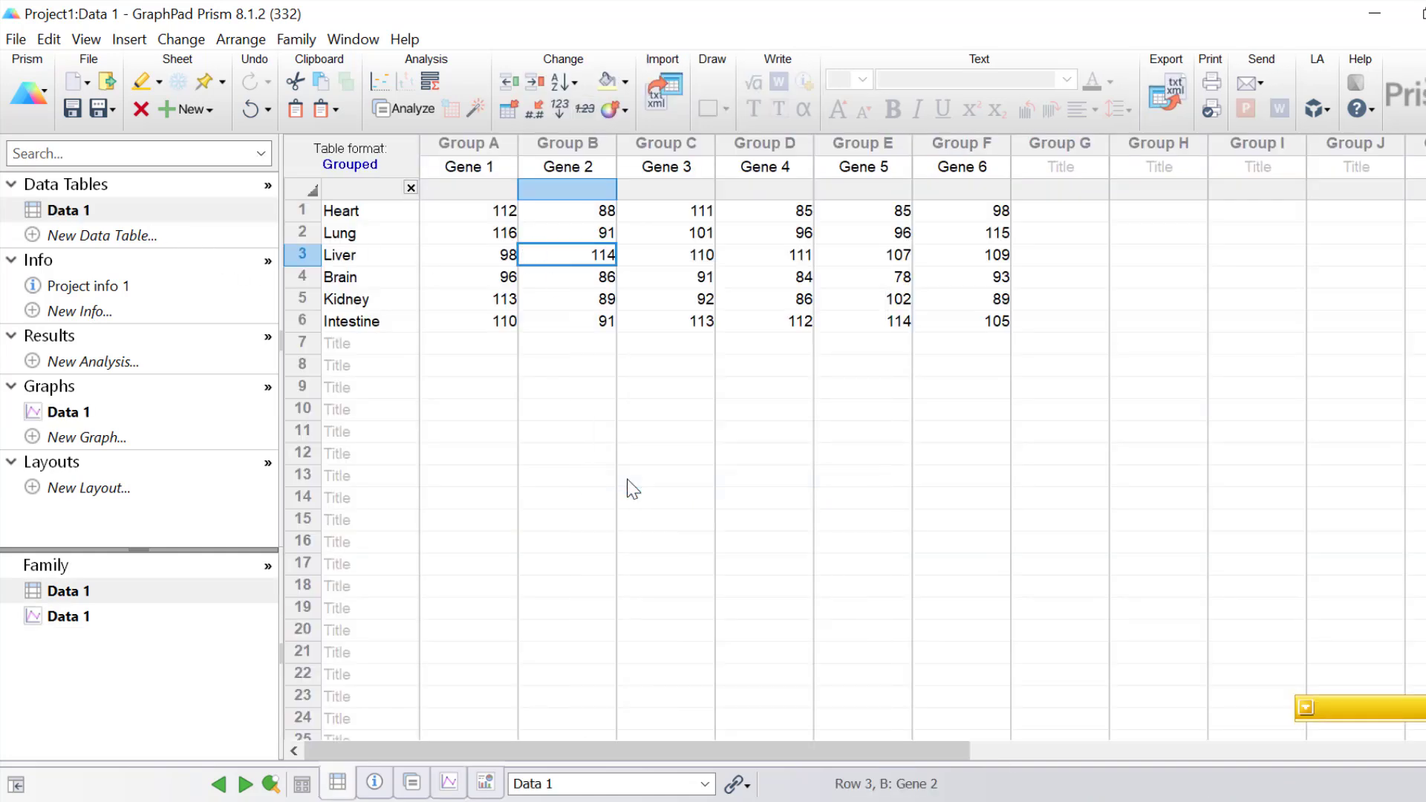
pyautogui.click(115, 412)
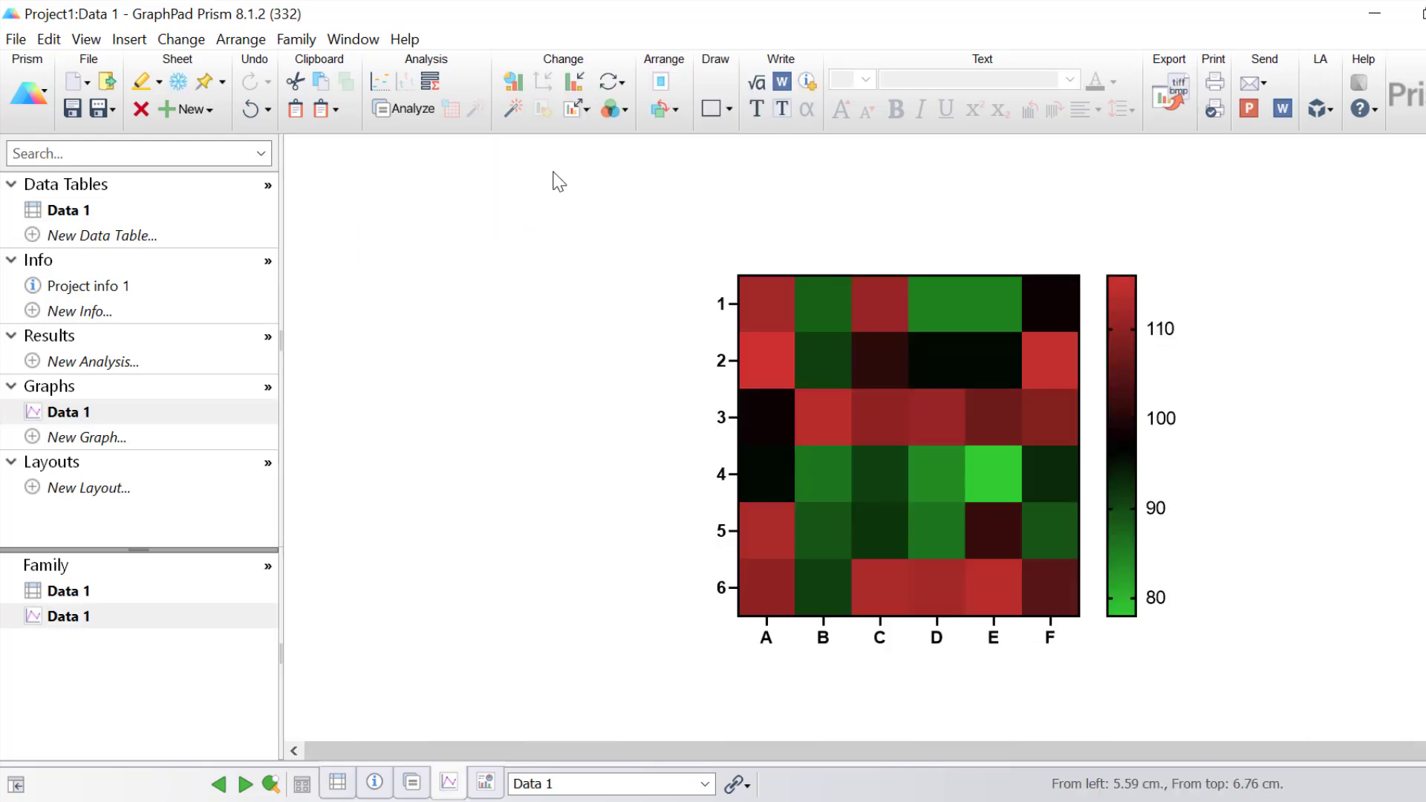
# Turn on the heat map's cell borders in the graph settings, set their thickness to 2 pt, and apply
pyautogui.click(583, 83)
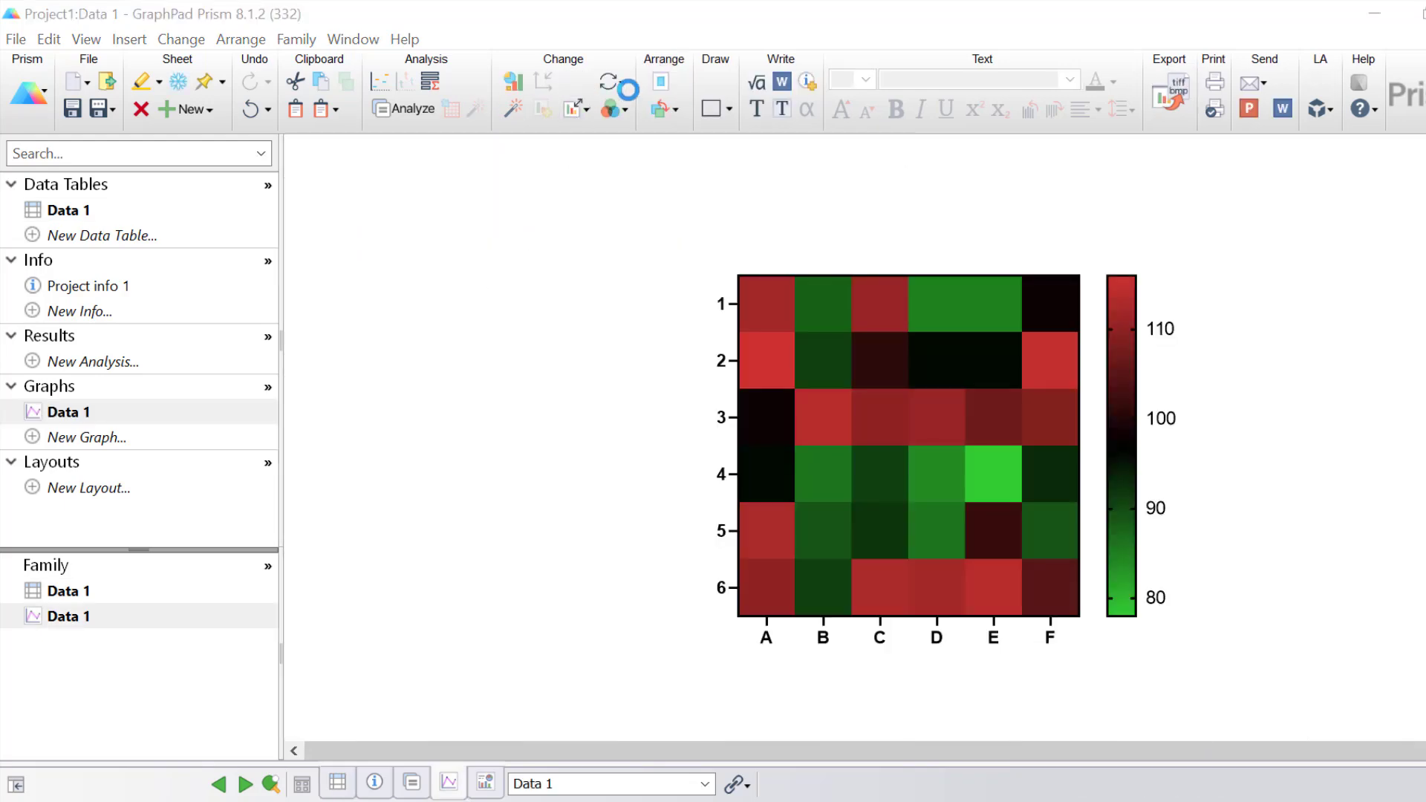
pyautogui.moveTo(599, 46); pyautogui.dragTo(222, 44)
pyautogui.click(197, 90)
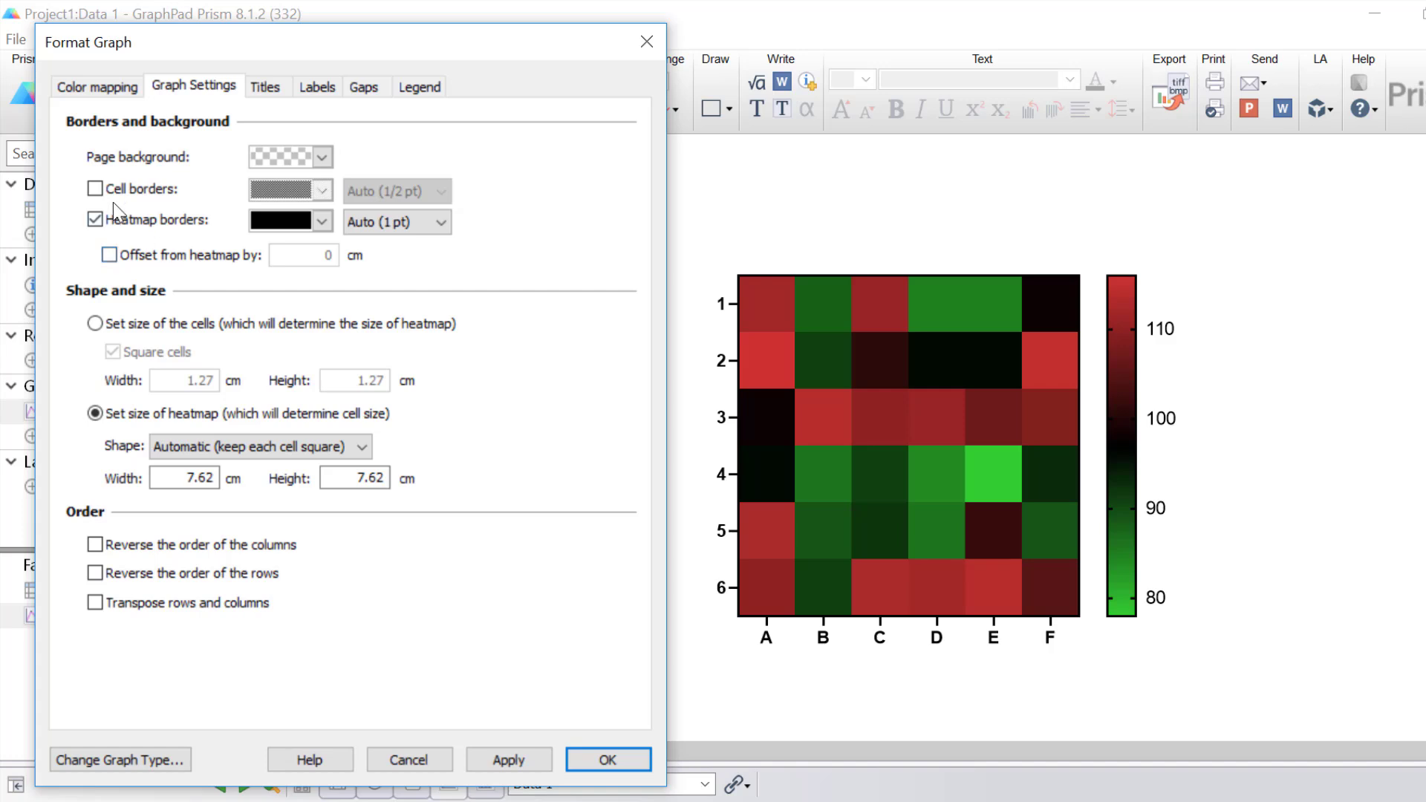
pyautogui.click(95, 190)
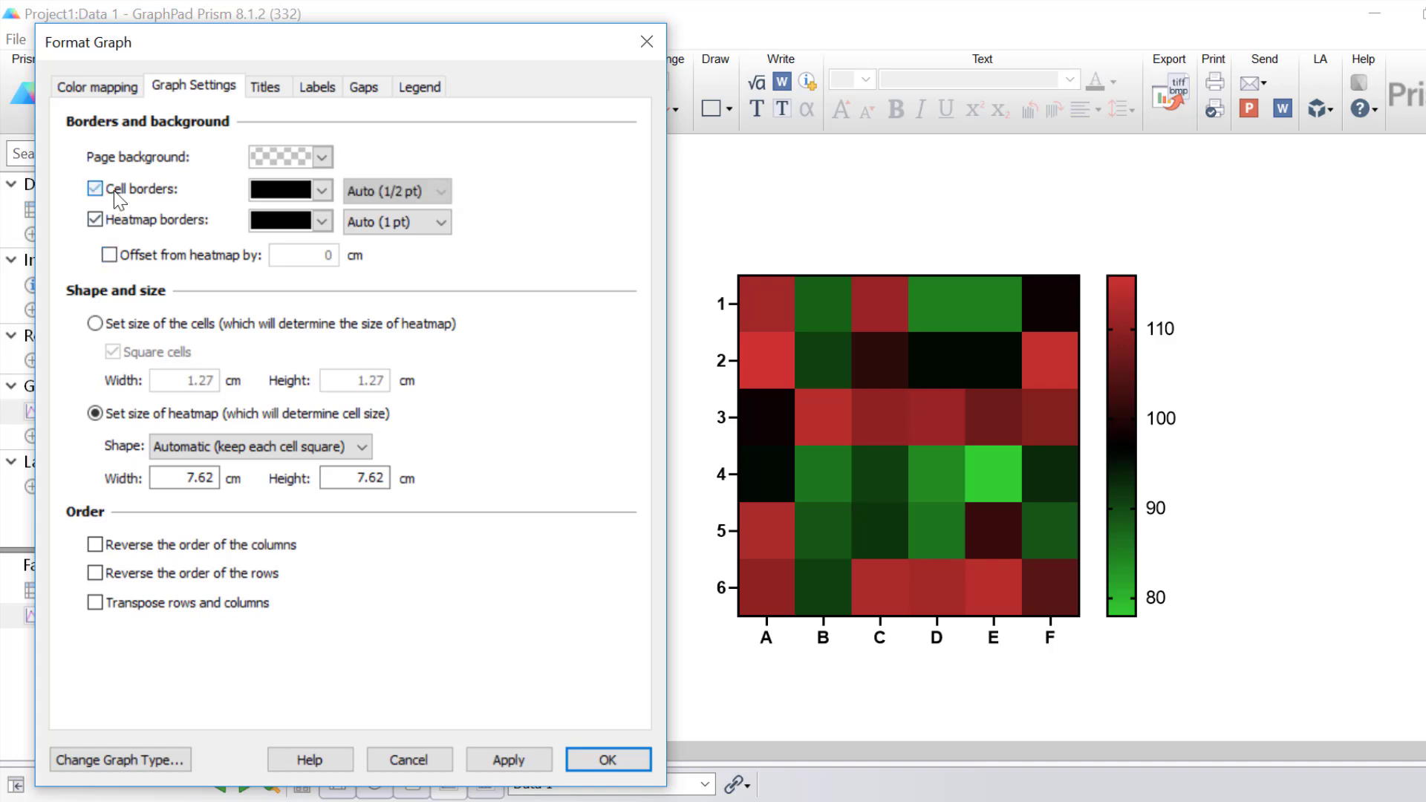
pyautogui.click(475, 756)
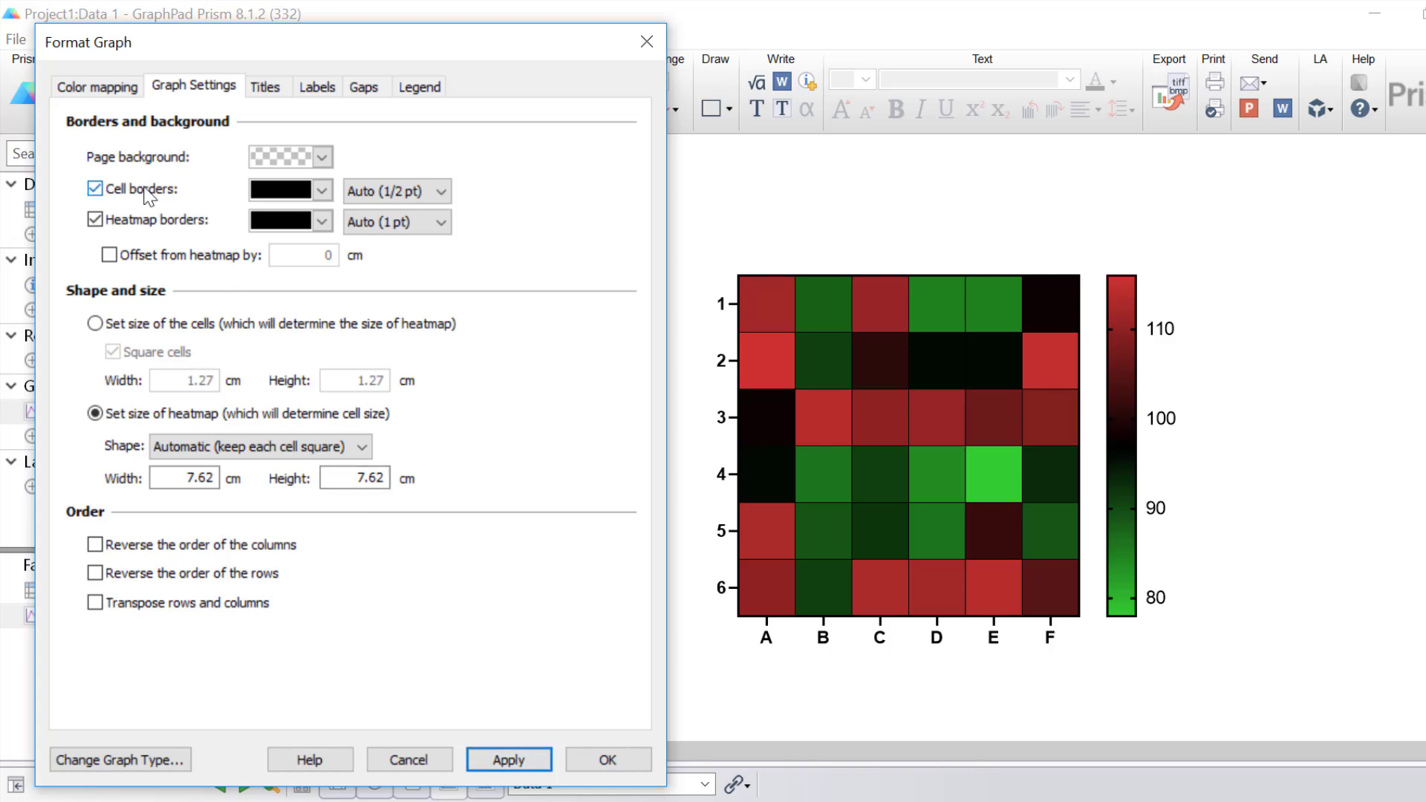
pyautogui.click(375, 192)
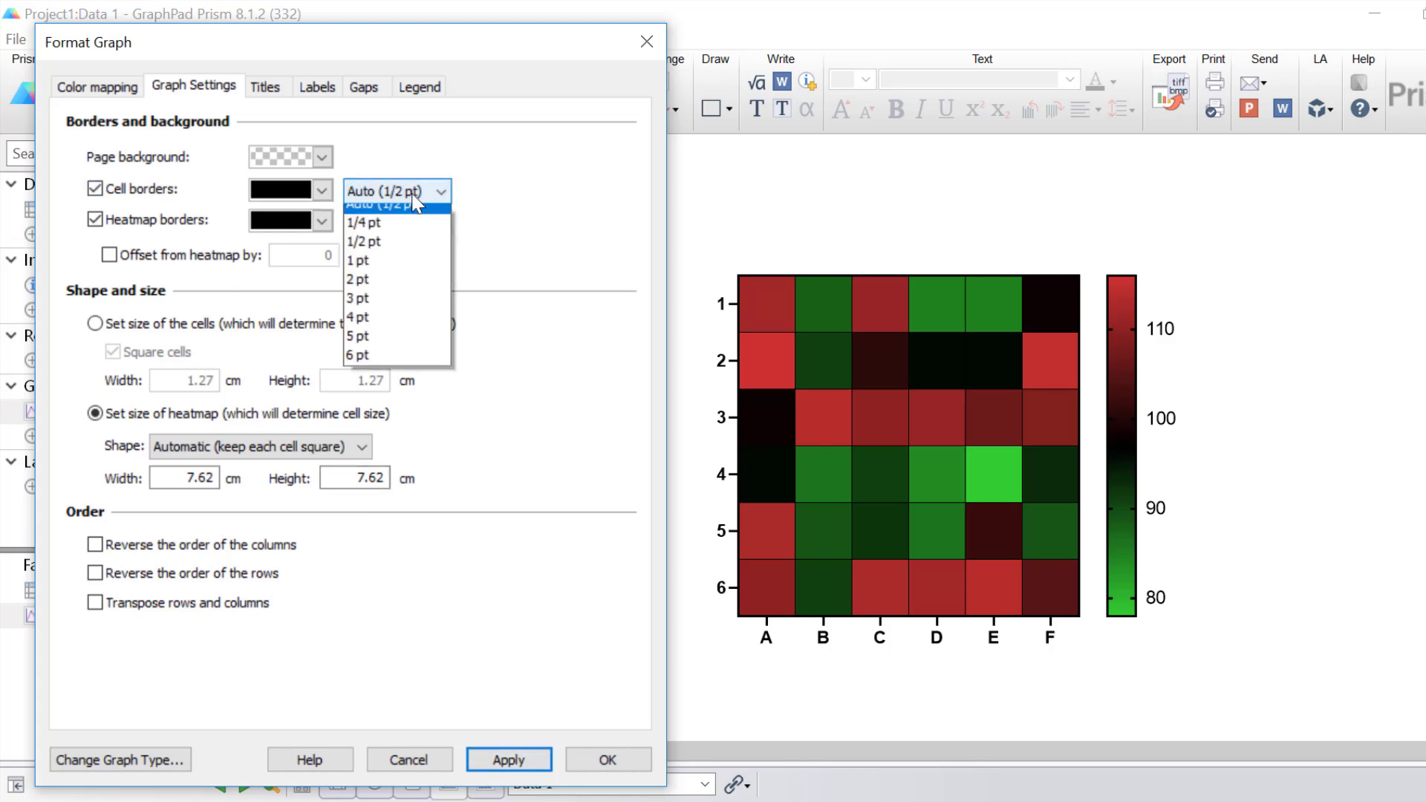
pyautogui.click(407, 290)
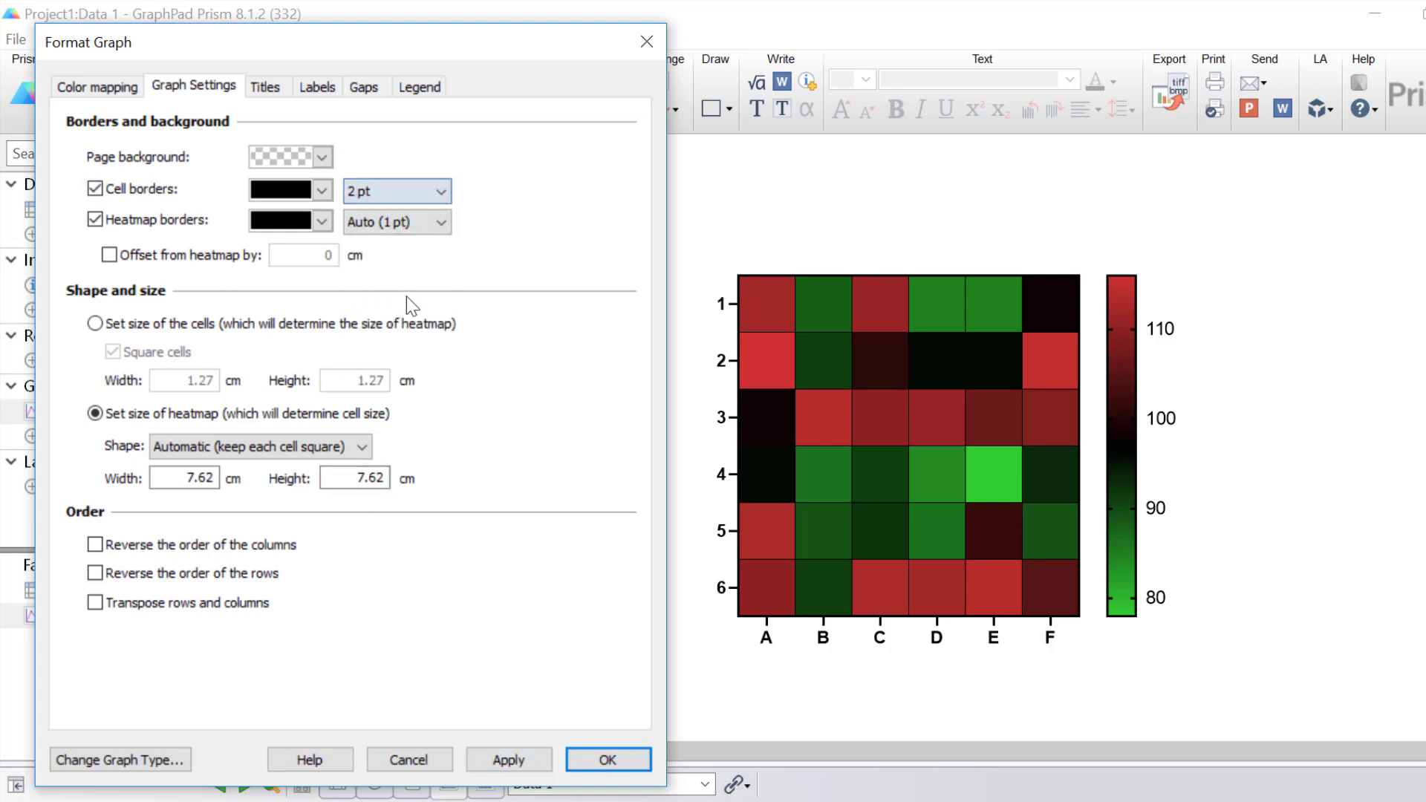
pyautogui.click(483, 756)
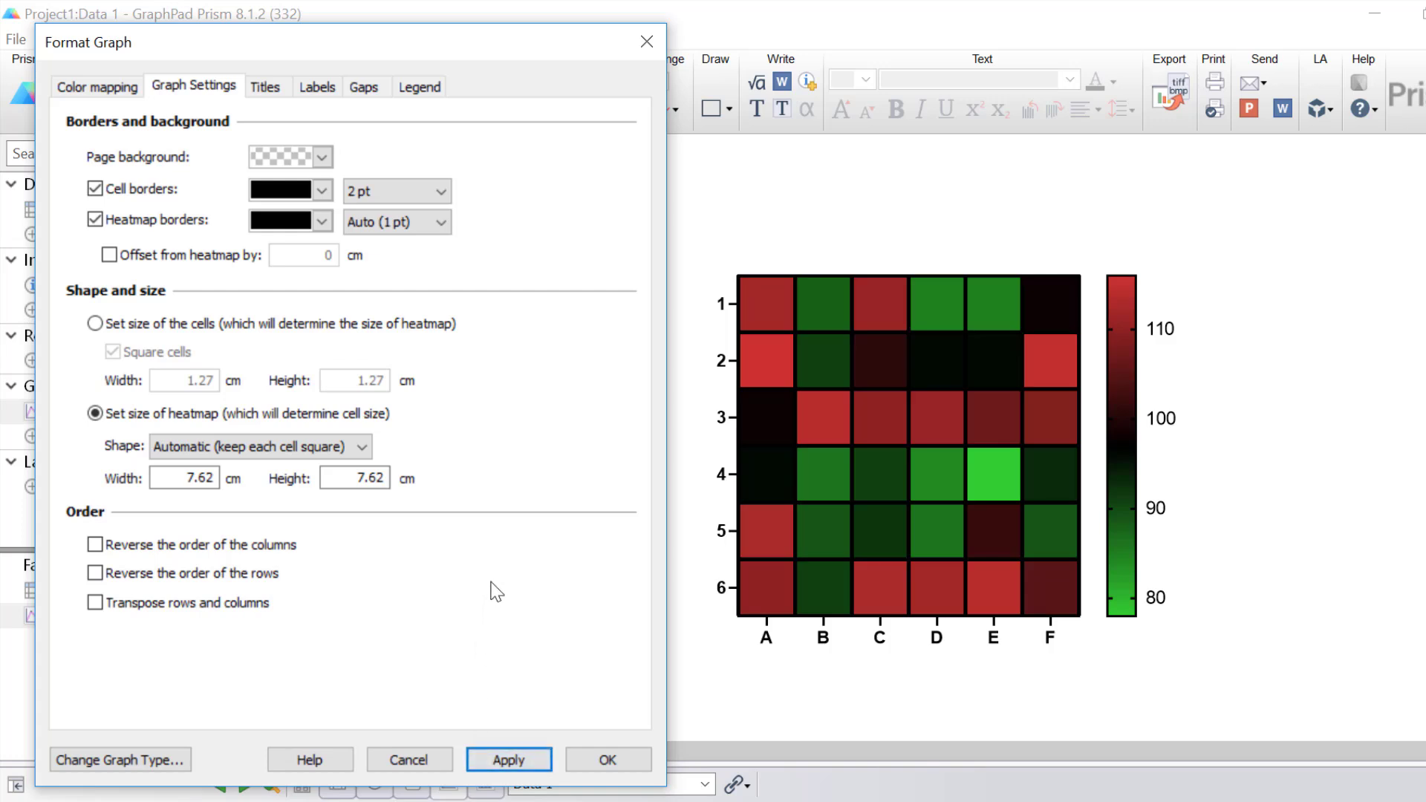
# Turn off the heat map's cell borders and apply the change
pyautogui.click(124, 193)
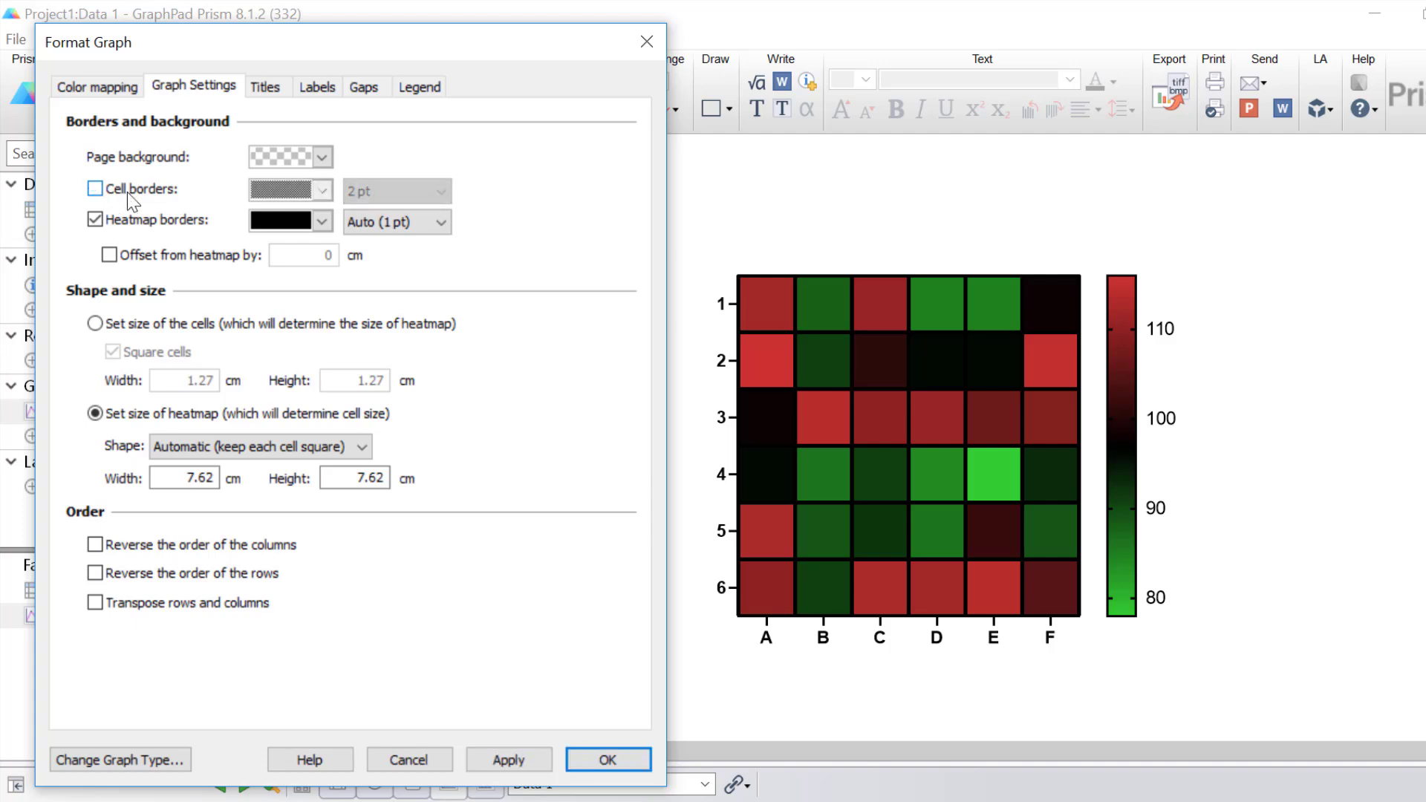
pyautogui.click(495, 756)
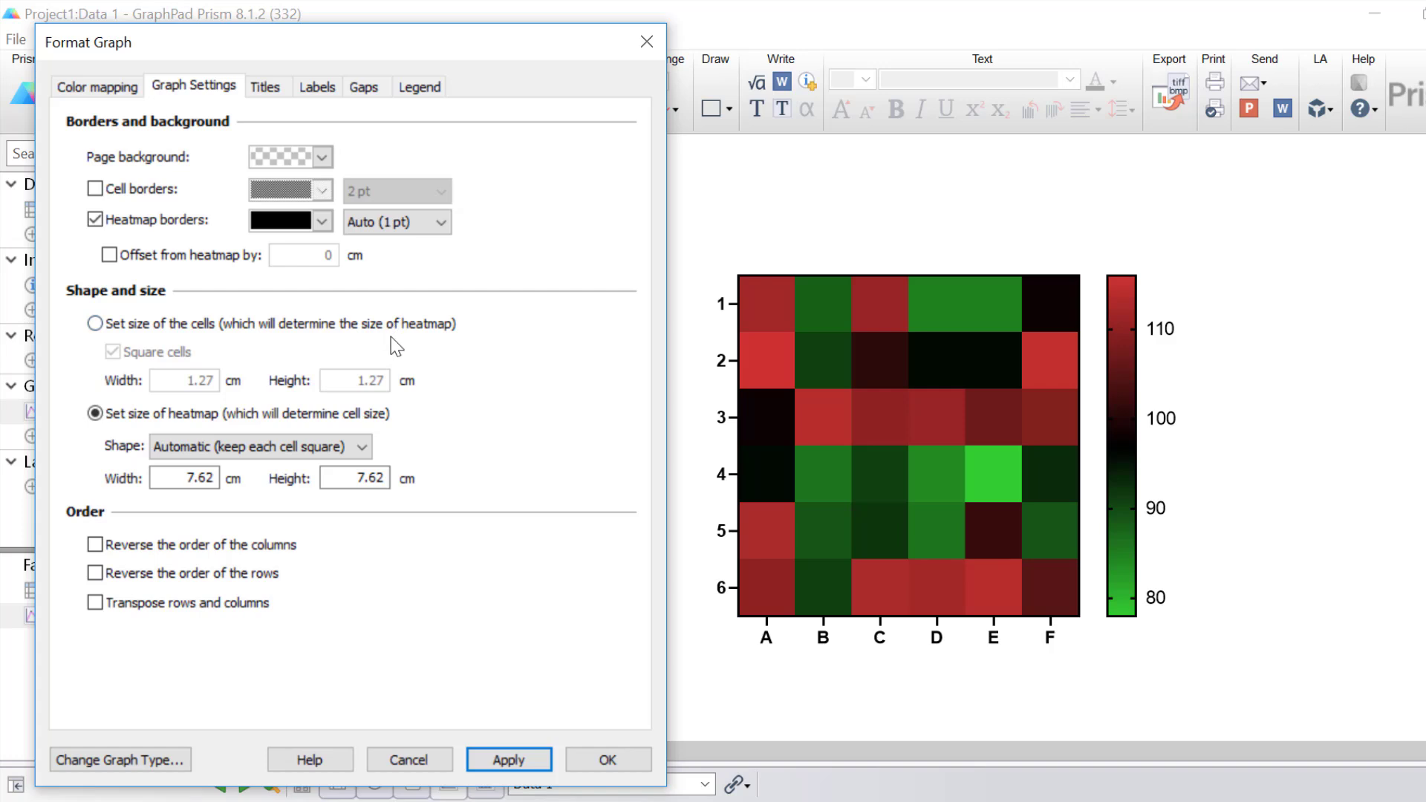
# Size the heat map as a whole, keeping each cell square, with a width of 9 cm, and apply
pyautogui.click(169, 328)
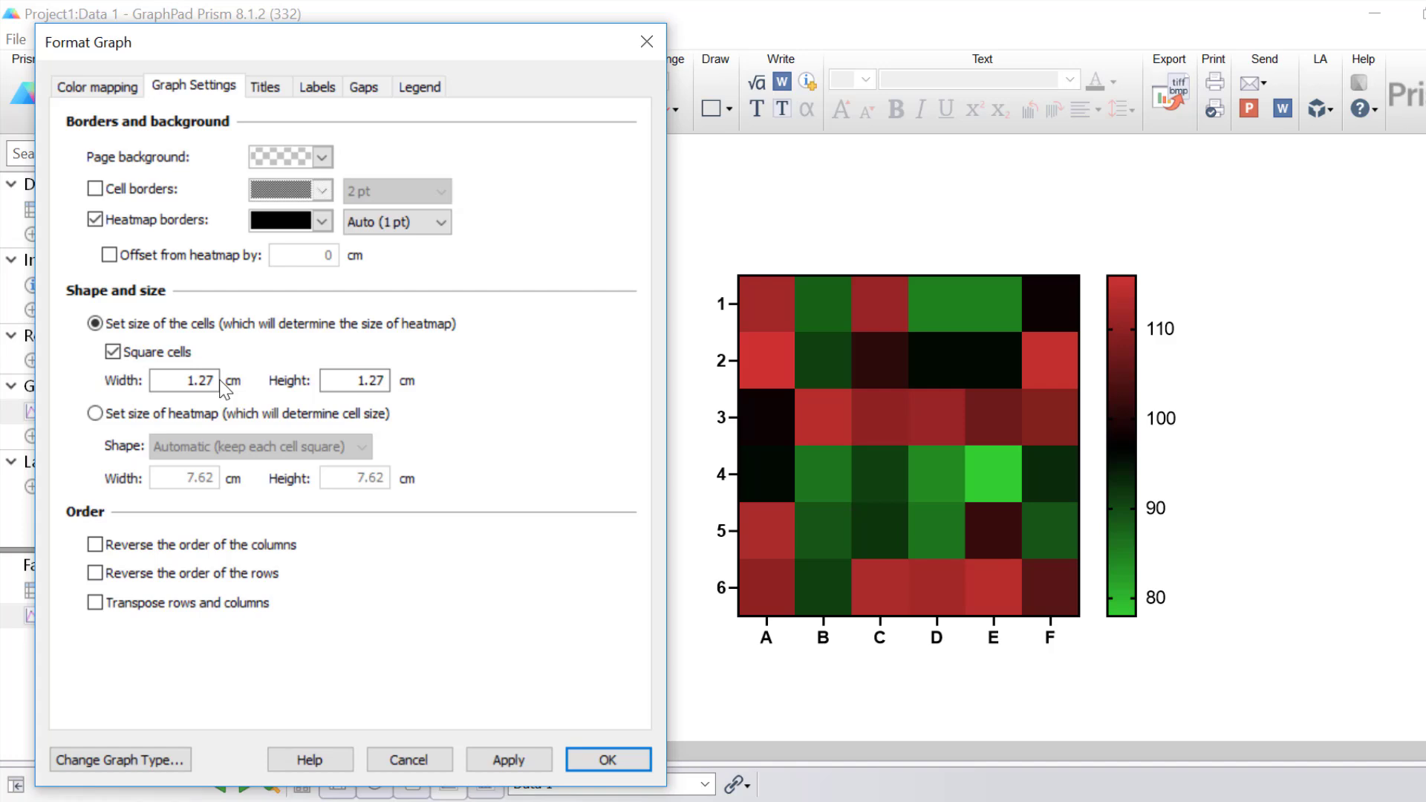
pyautogui.click(200, 414)
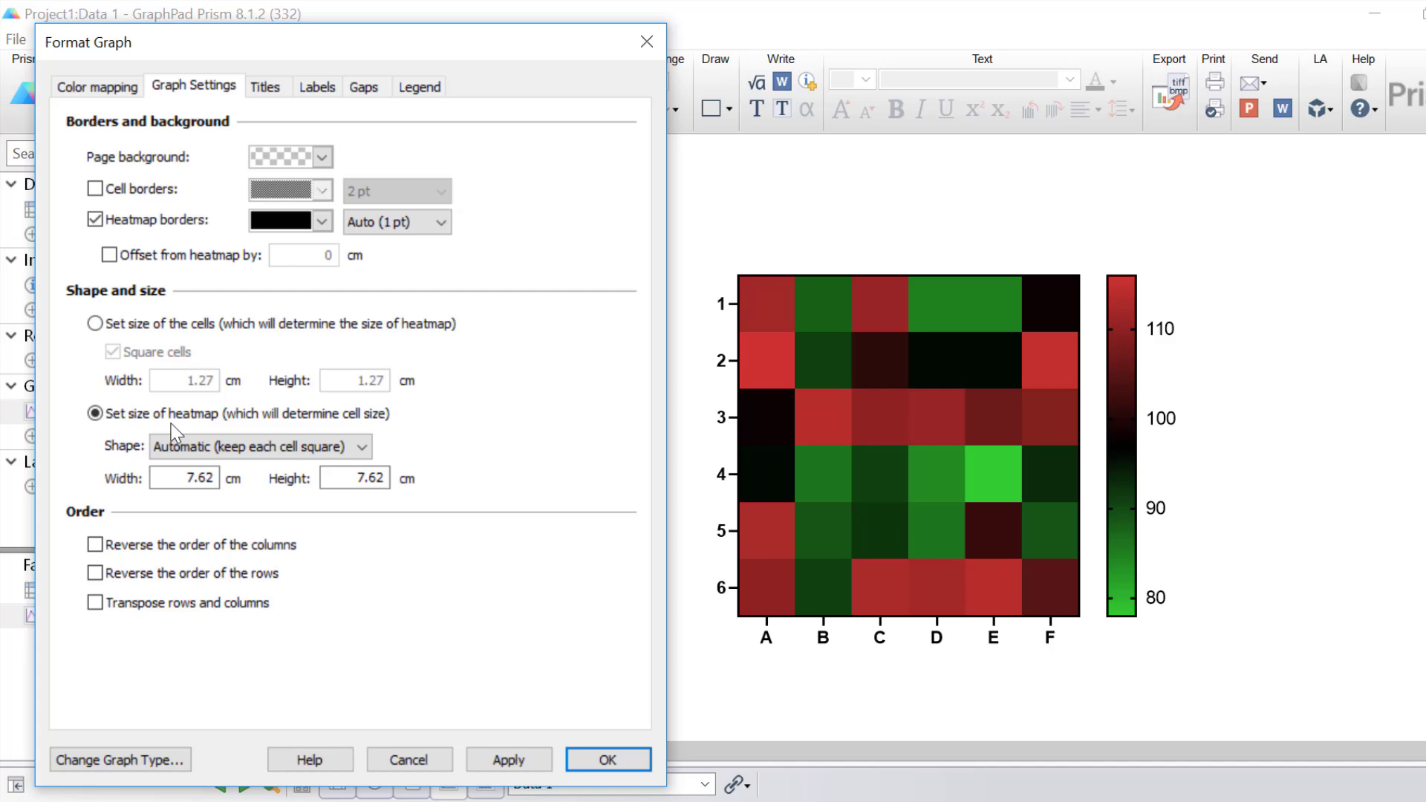
pyautogui.click(160, 475)
pyautogui.click(370, 477)
pyautogui.moveTo(185, 478); pyautogui.dragTo(223, 478)
pyautogui.write('9')
pyautogui.click(507, 759)
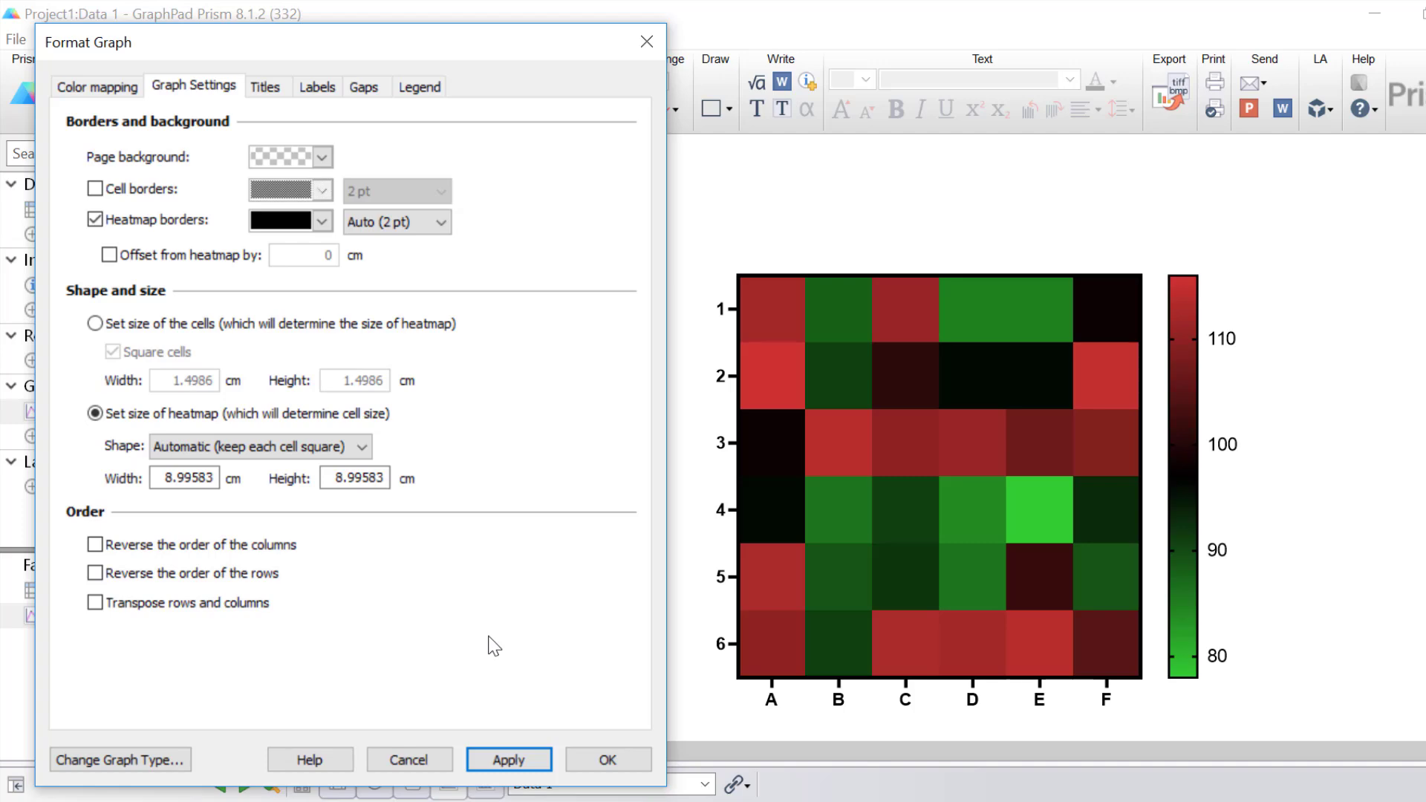
pyautogui.click(276, 448)
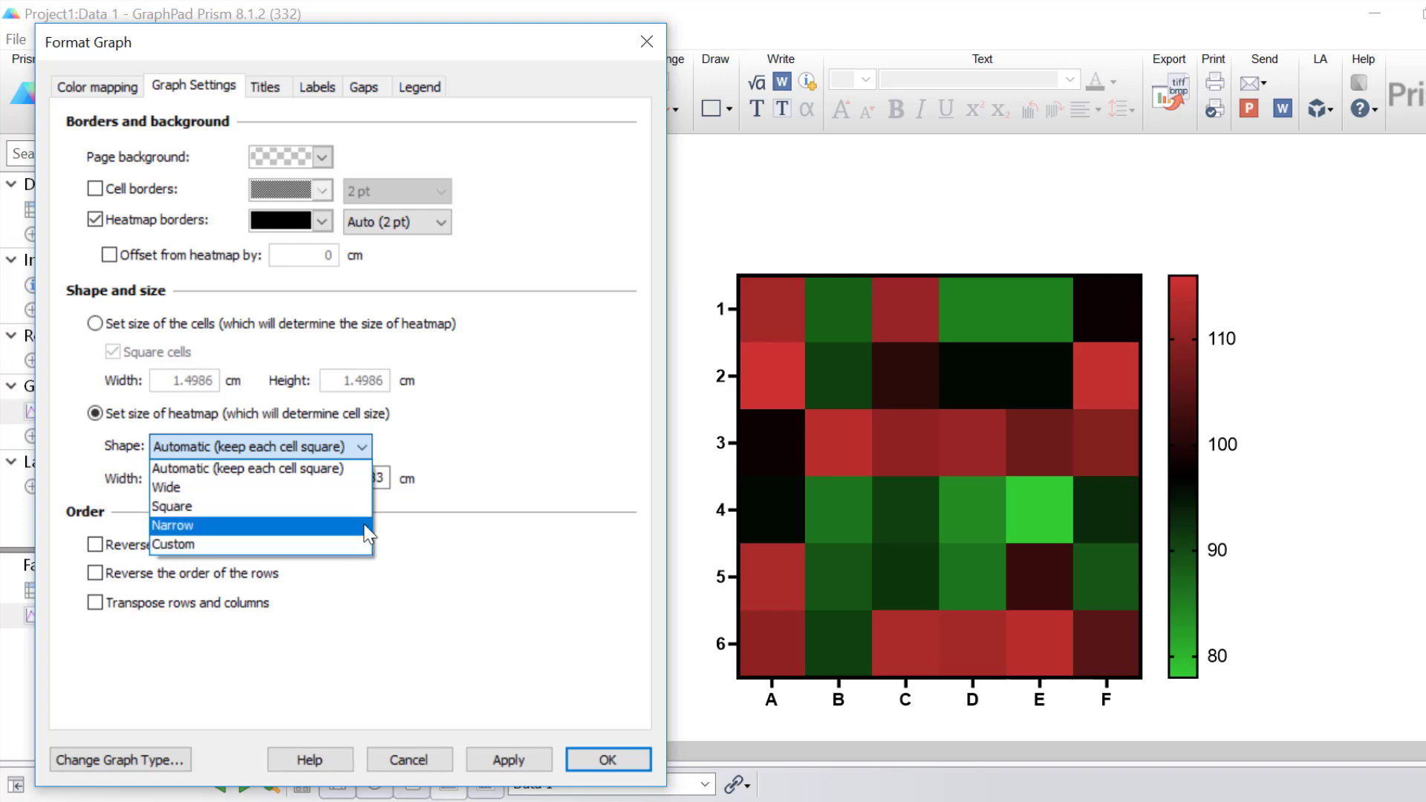
pyautogui.click(469, 423)
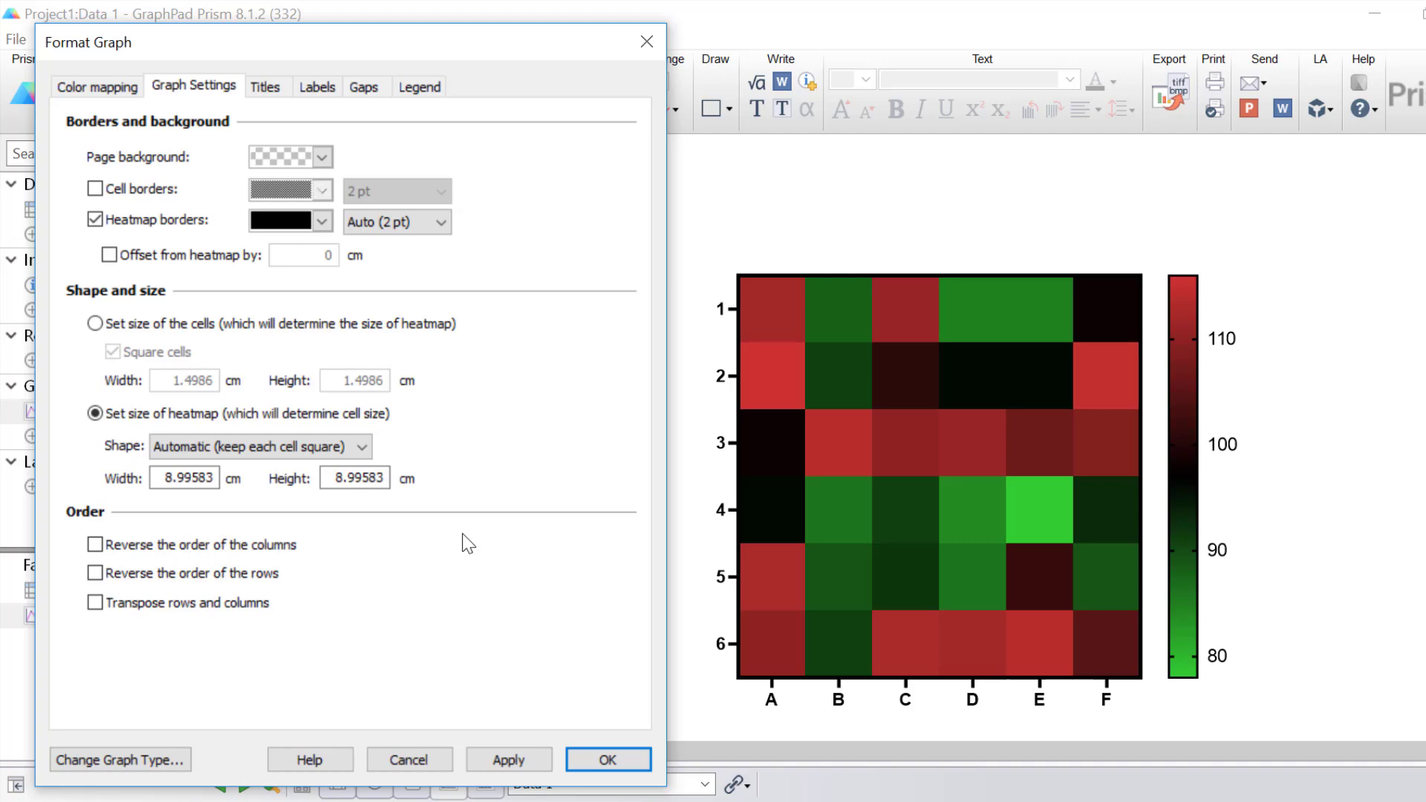
# Reverse the order of the heat map's columns and apply the change
pyautogui.click(301, 545)
pyautogui.click(493, 760)
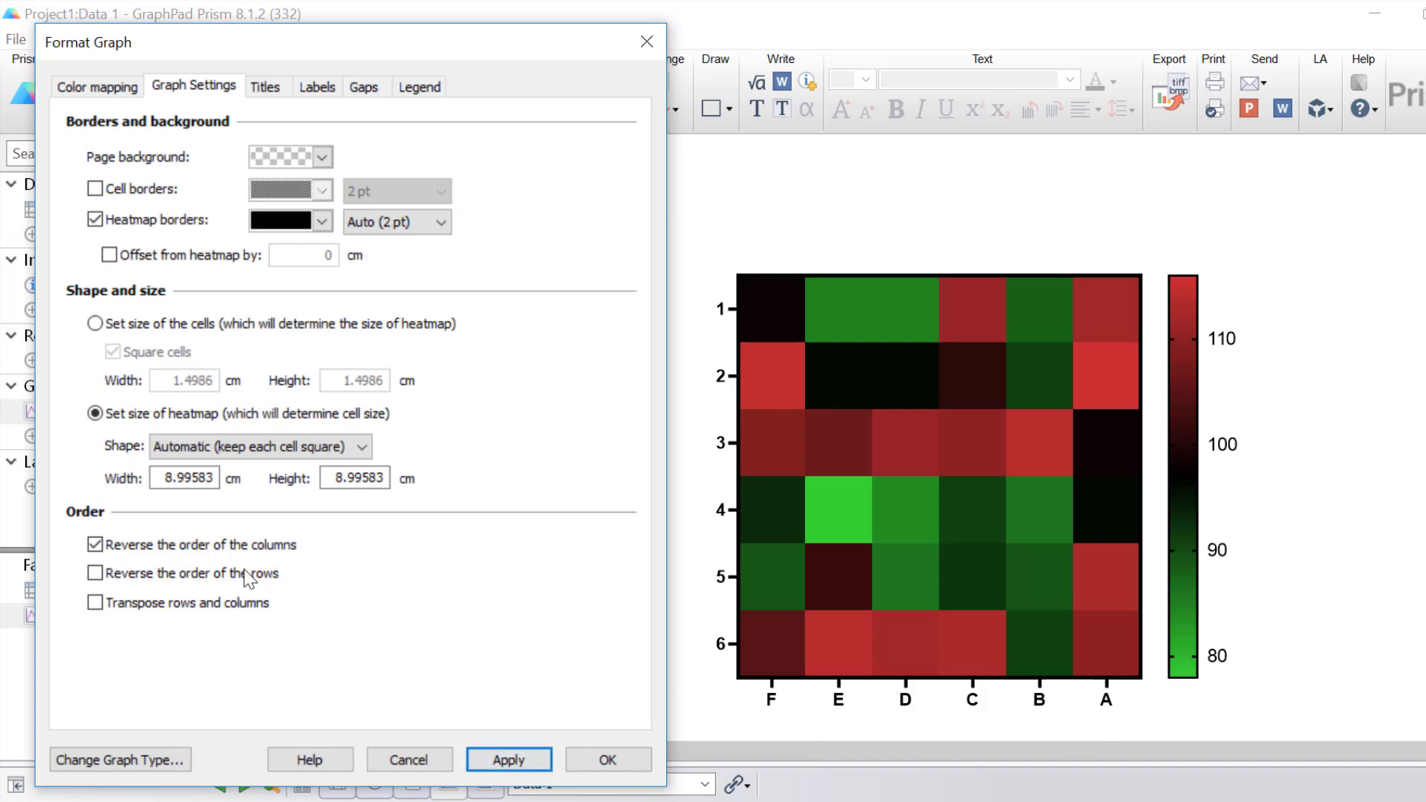
# Turn off the reversed column order, transpose the heat map's rows and columns, and apply
pyautogui.click(223, 548)
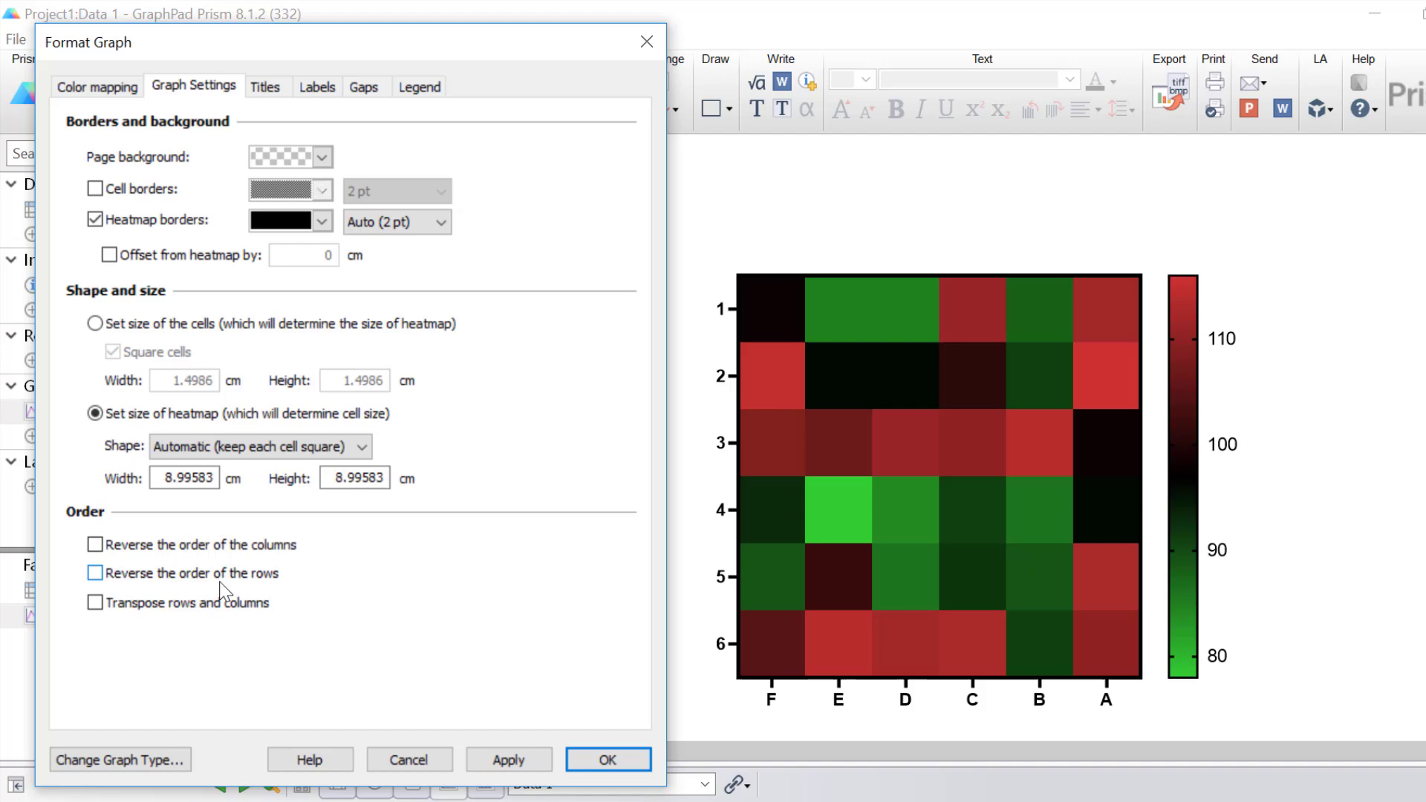
pyautogui.click(182, 612)
pyautogui.click(486, 756)
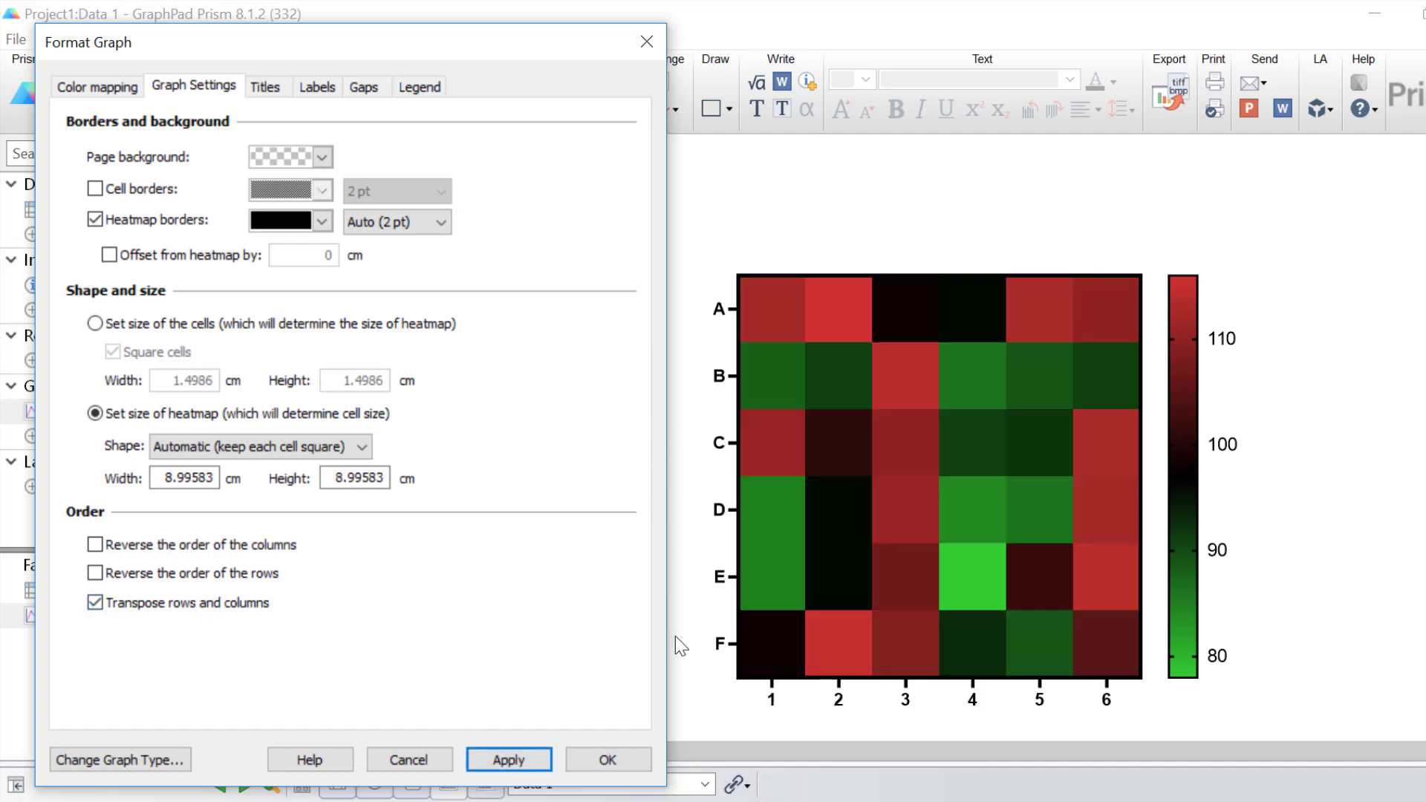
# Turn off the transposition of rows and columns and apply the change
pyautogui.click(192, 612)
pyautogui.click(500, 755)
# Label each heat map cell with its value and apply the change
pyautogui.click(263, 87)
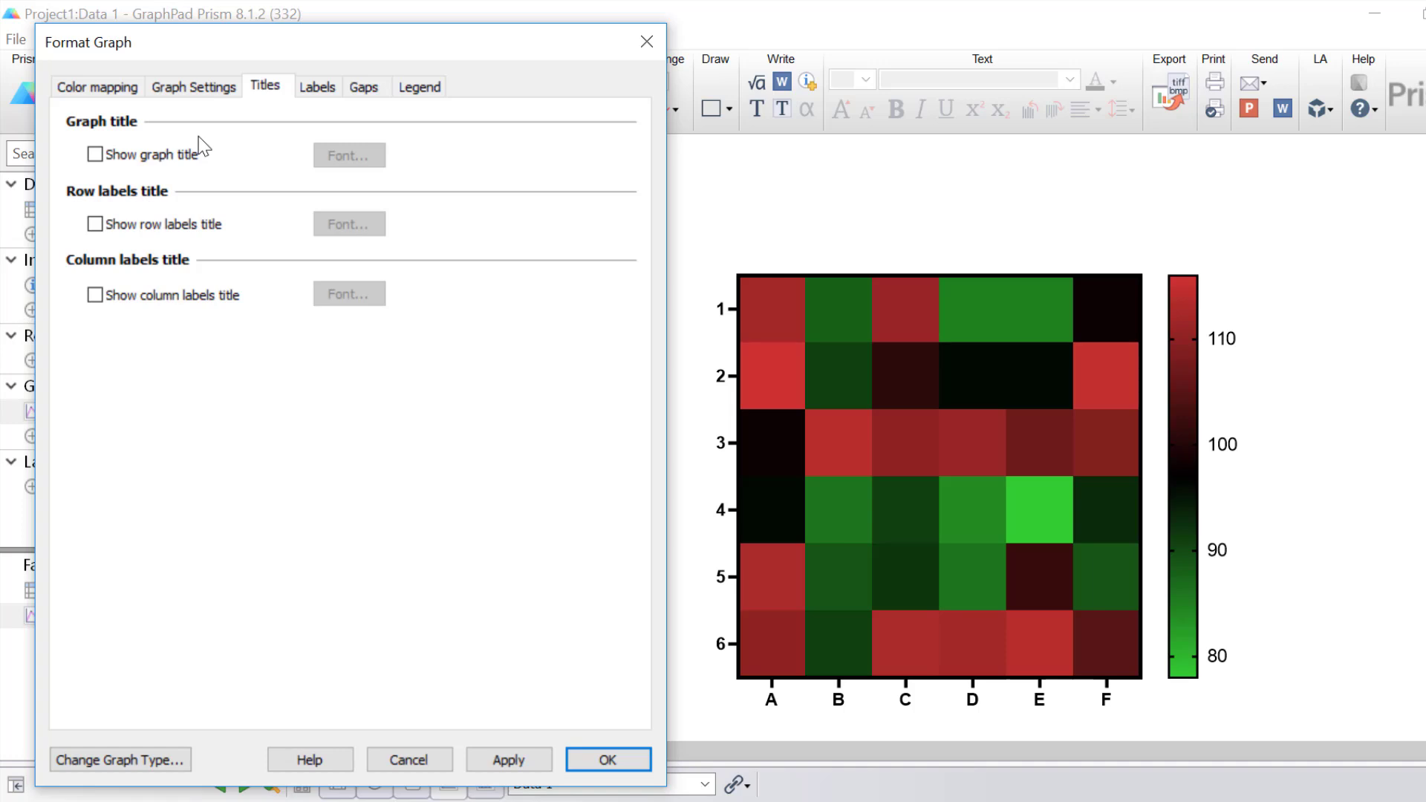
pyautogui.click(318, 86)
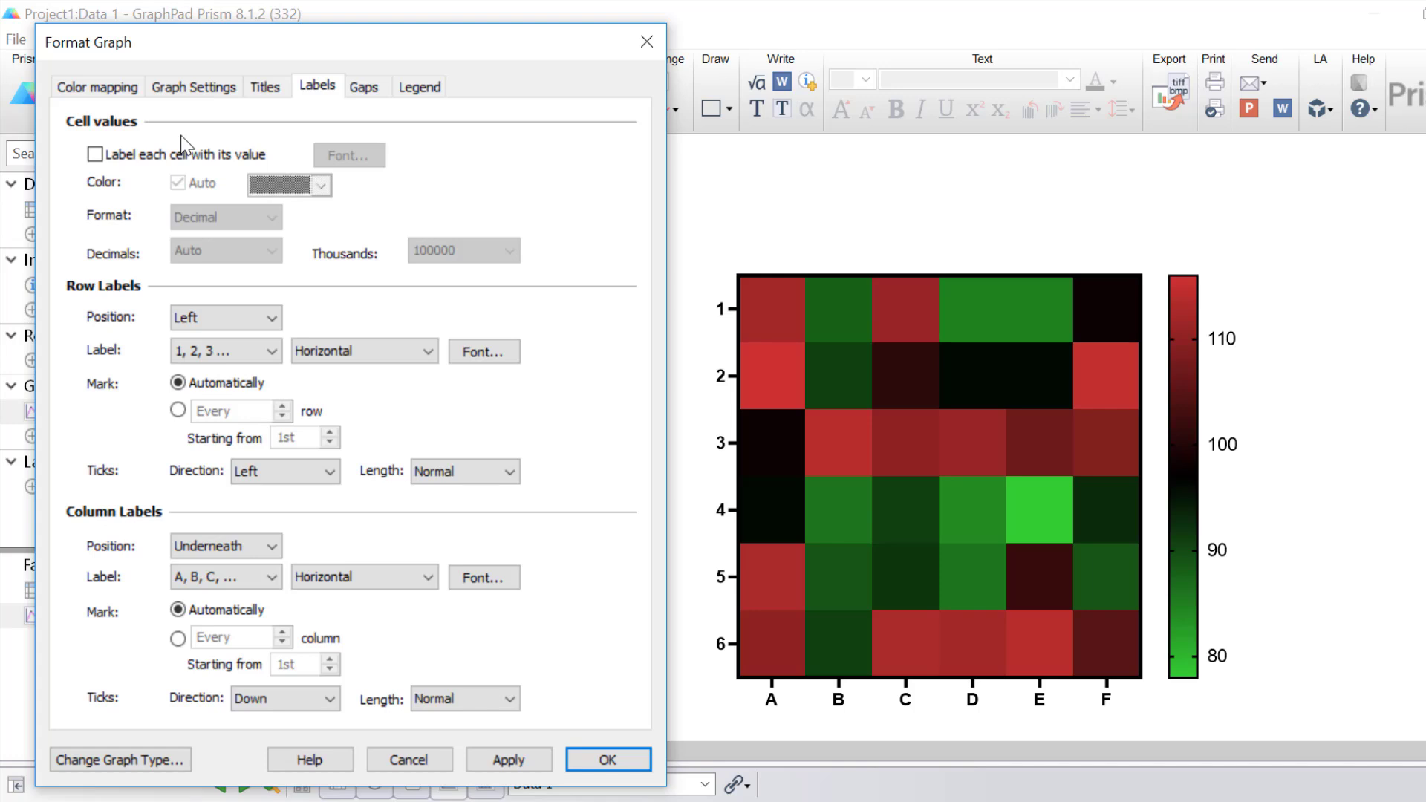
pyautogui.click(132, 159)
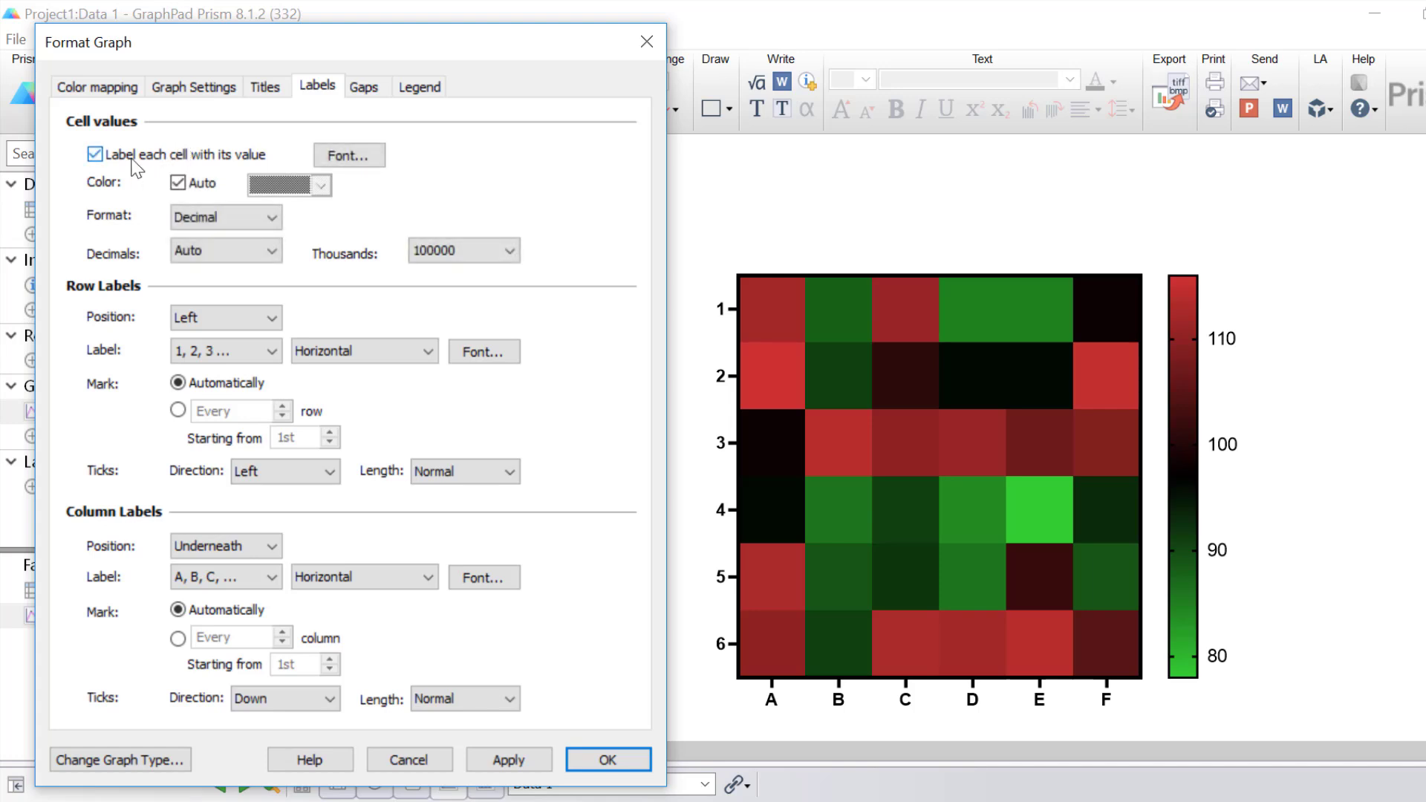
pyautogui.click(499, 760)
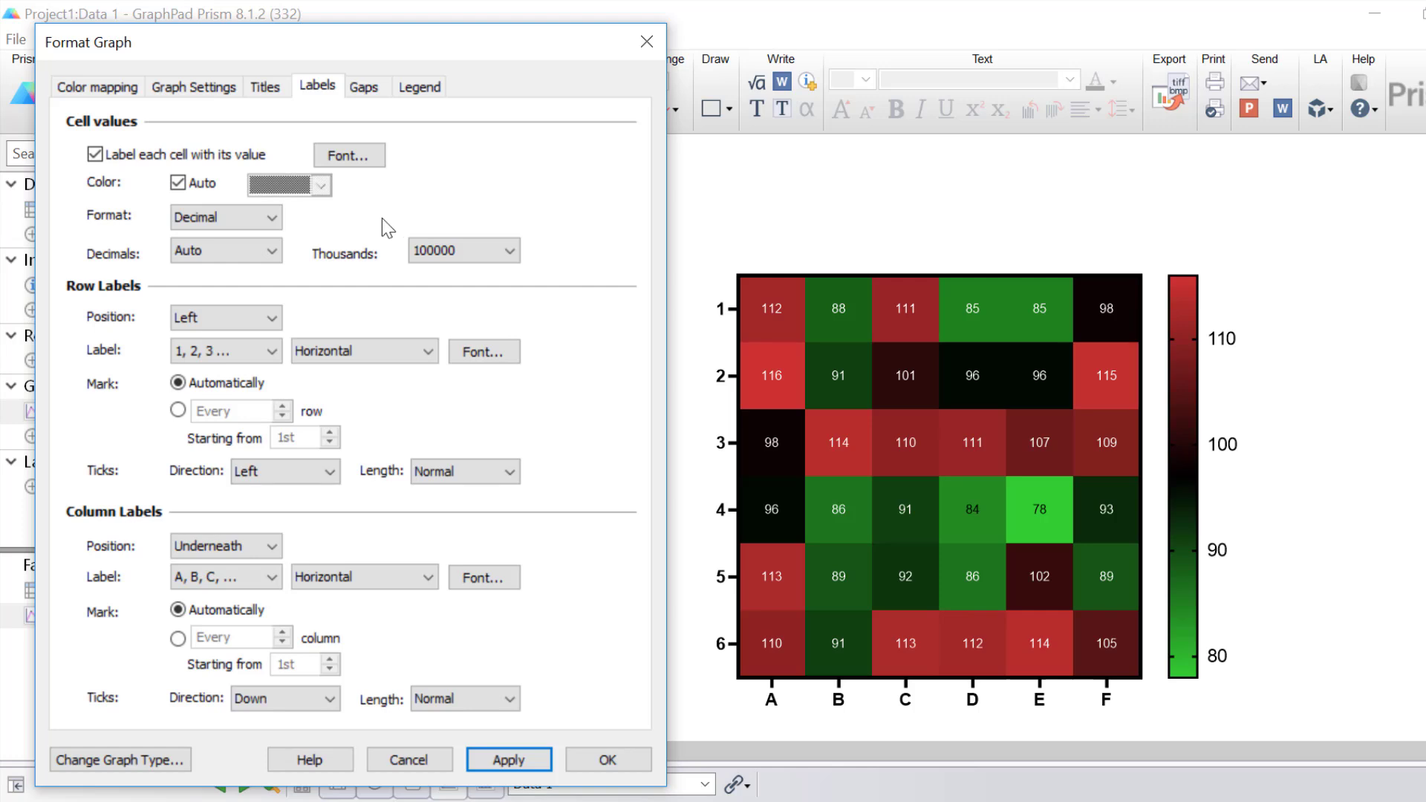
# Remove the value labels from the heat map's cells and apply the change
pyautogui.click(186, 156)
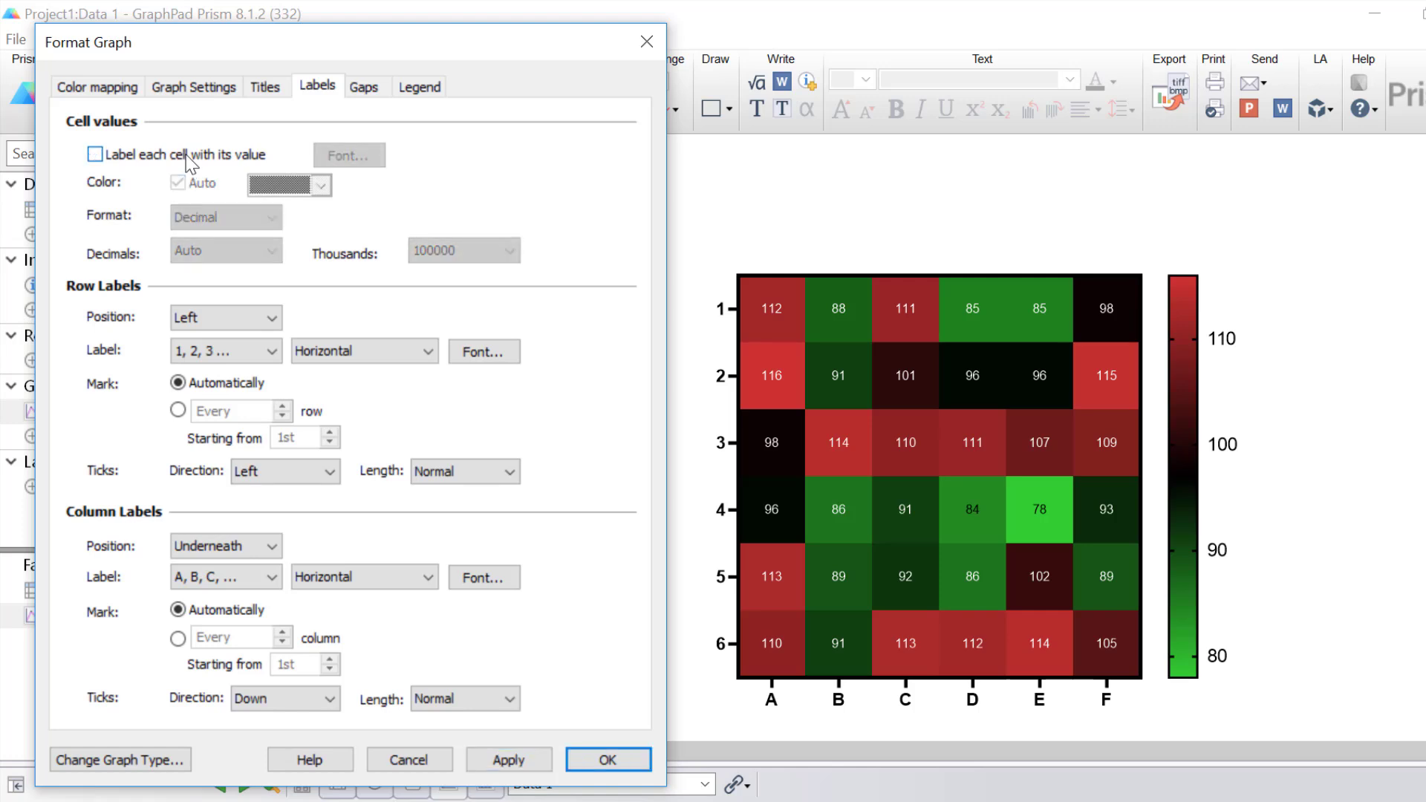
pyautogui.click(496, 746)
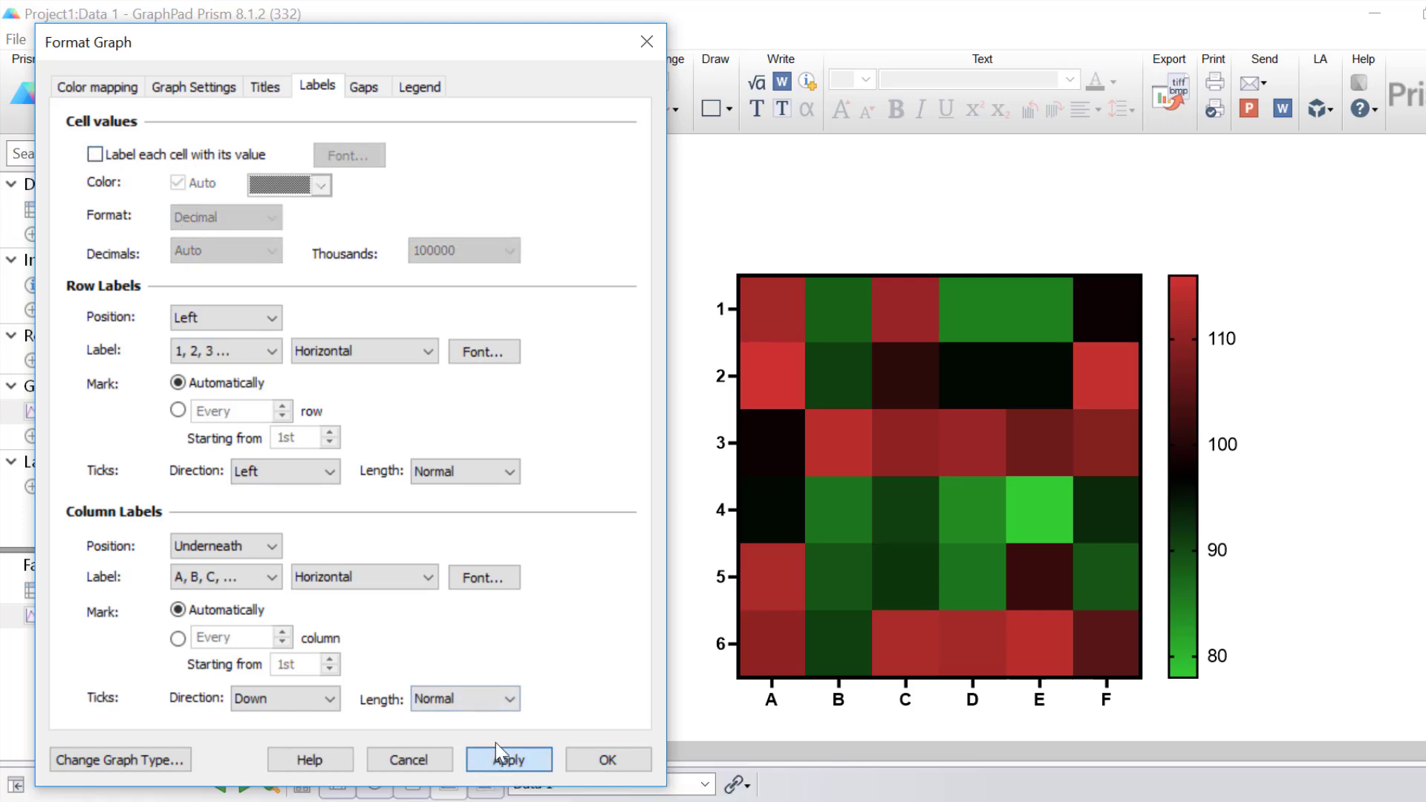
# Label the heat map's rows with the row titles, apply the change, and move the dialog clear of the labels
pyautogui.click(276, 360)
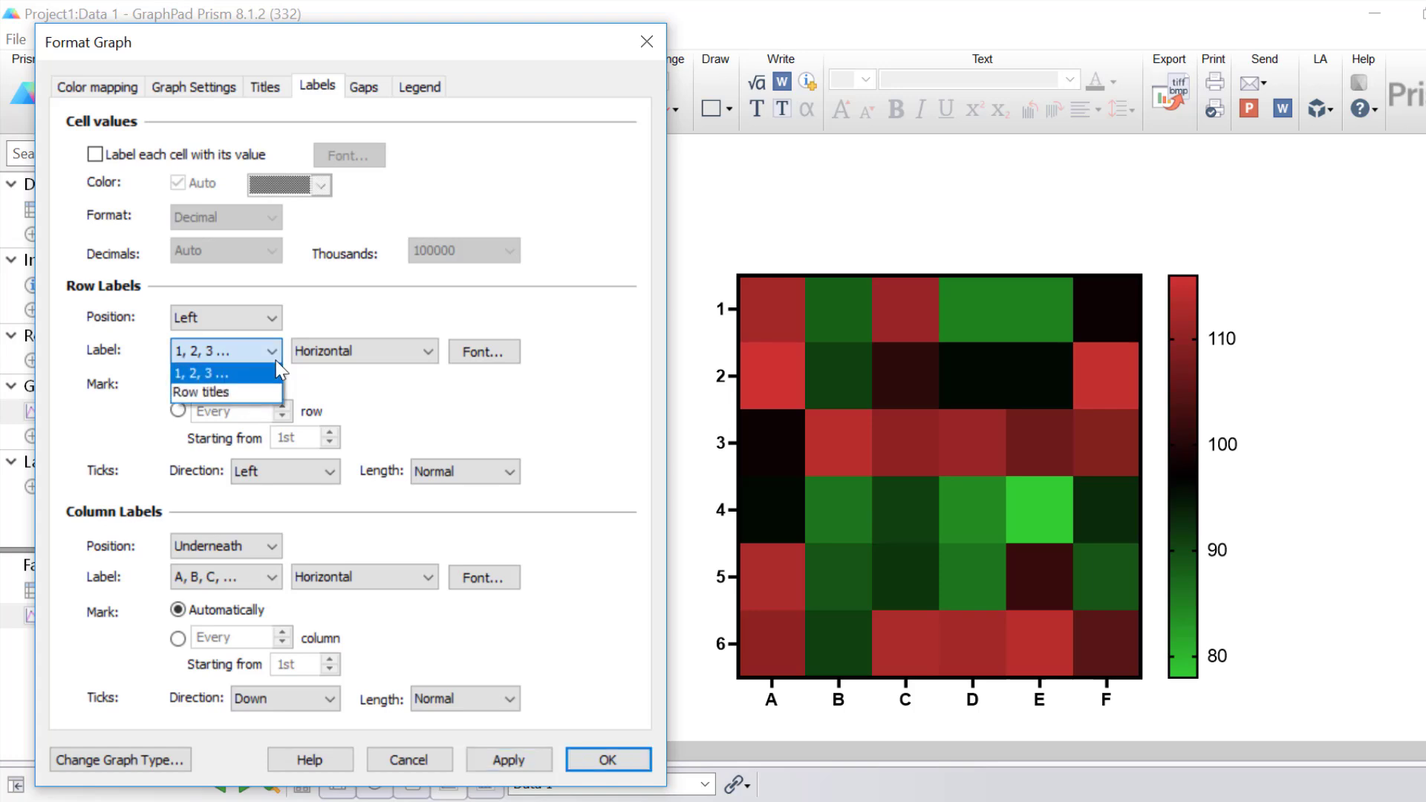
pyautogui.click(279, 388)
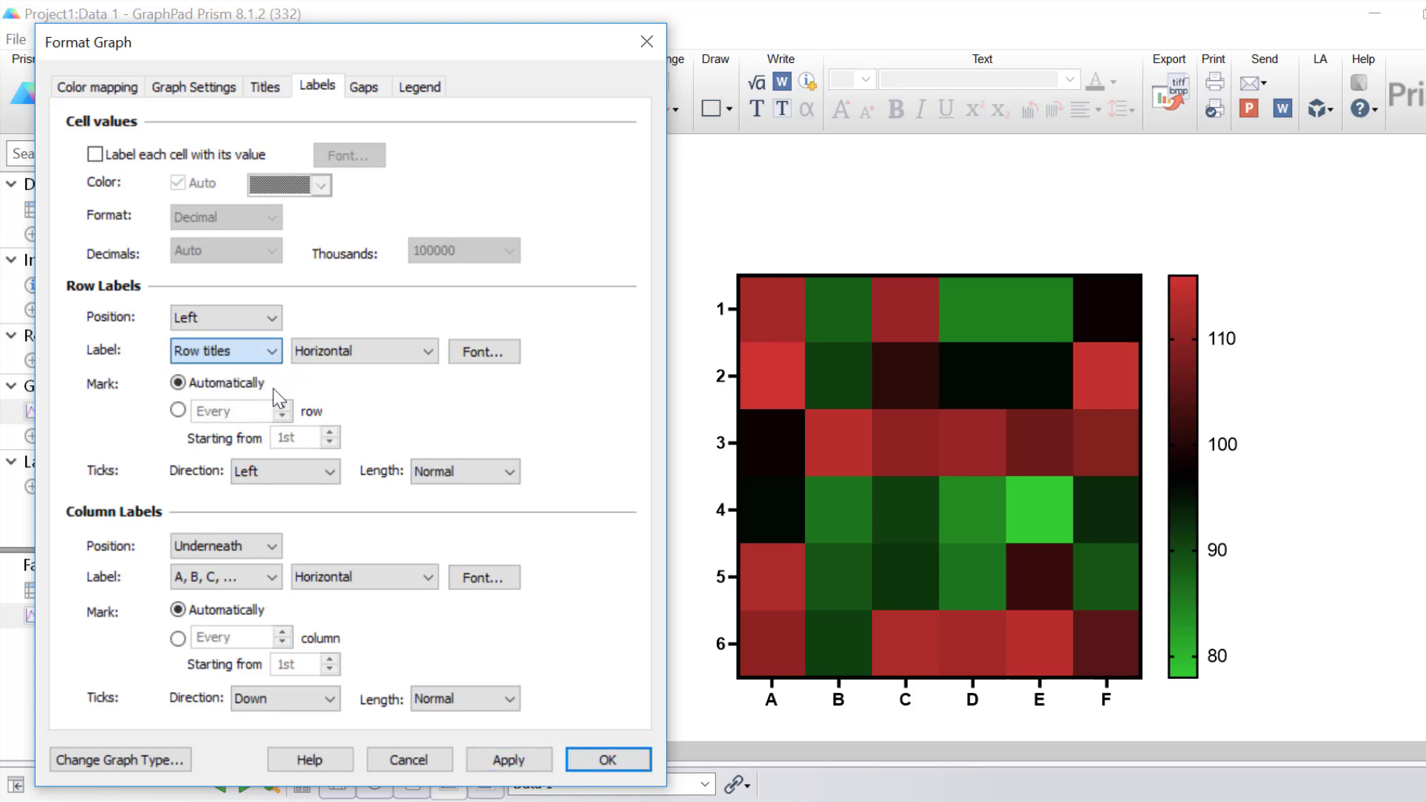
pyautogui.click(494, 765)
pyautogui.moveTo(395, 38); pyautogui.dragTo(368, 30)
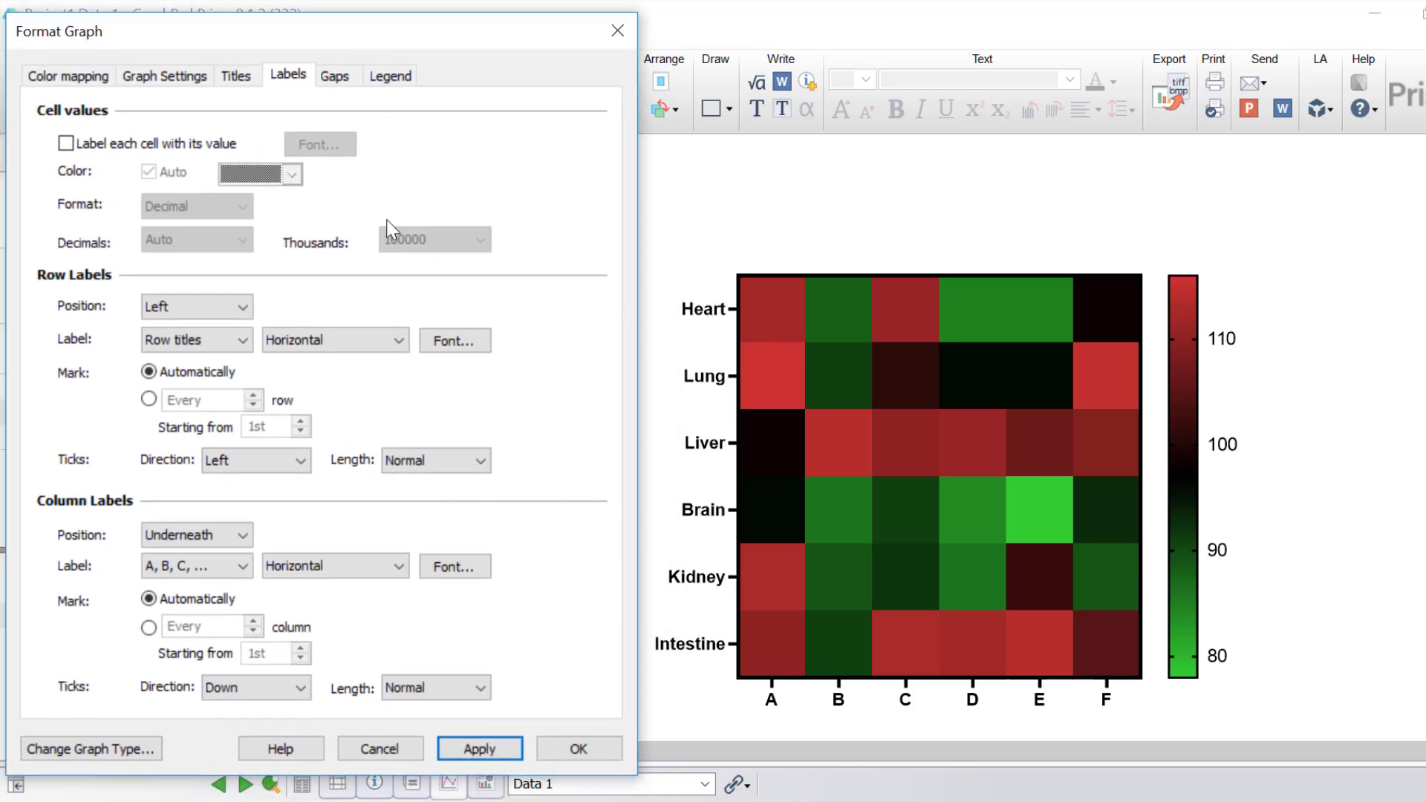
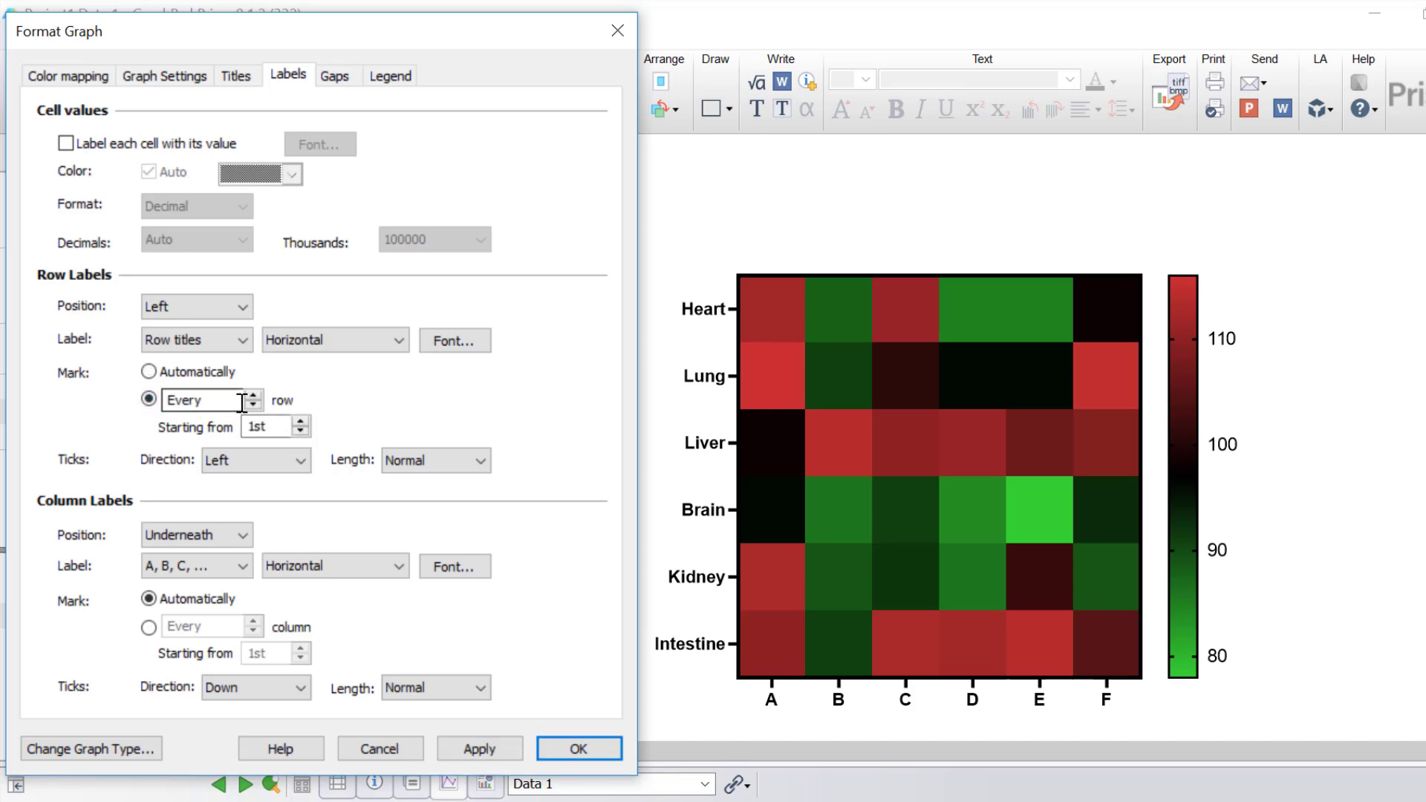
# Set the row label marks to automatic, label the heat map's columns with the column titles, and apply the changes
pyautogui.click(149, 371)
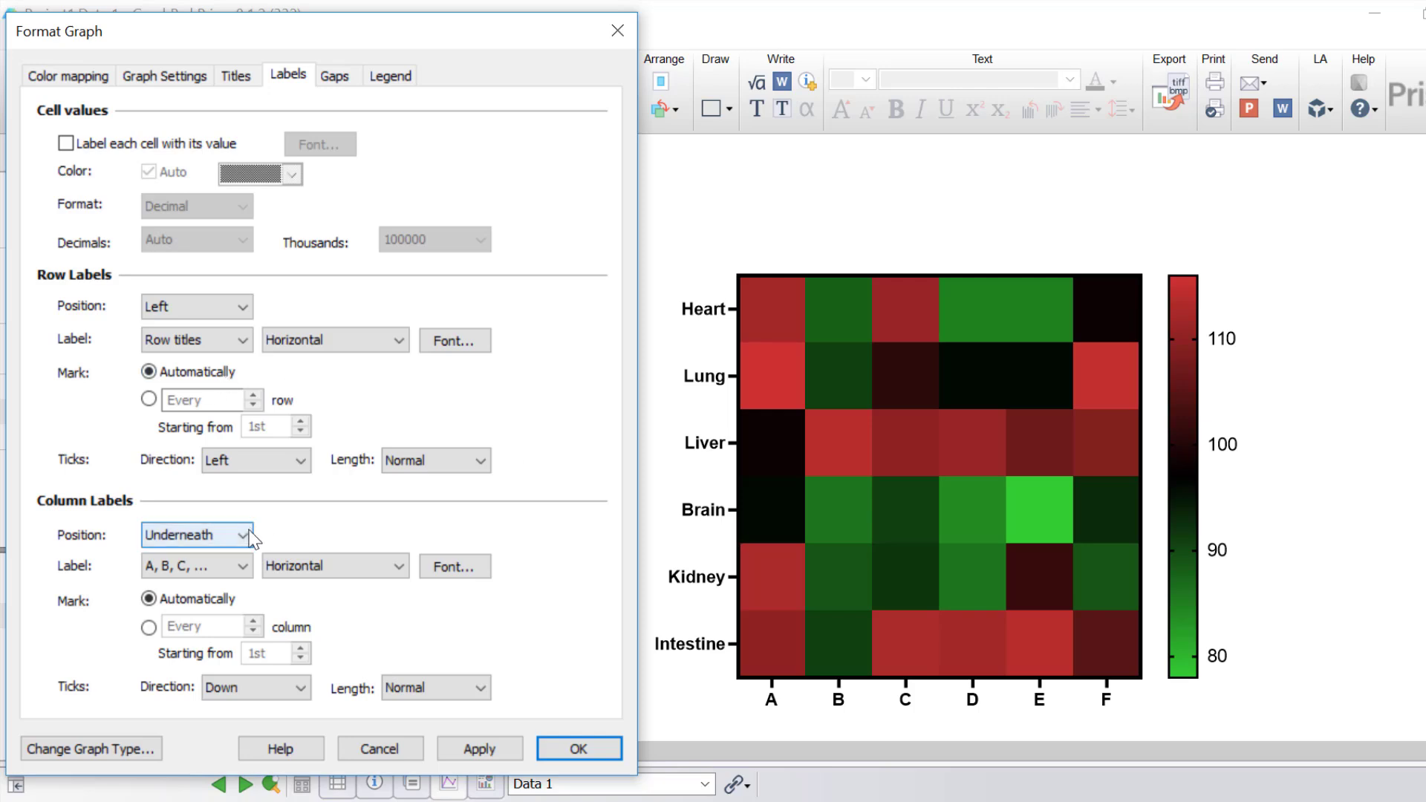
pyautogui.click(239, 569)
pyautogui.click(230, 600)
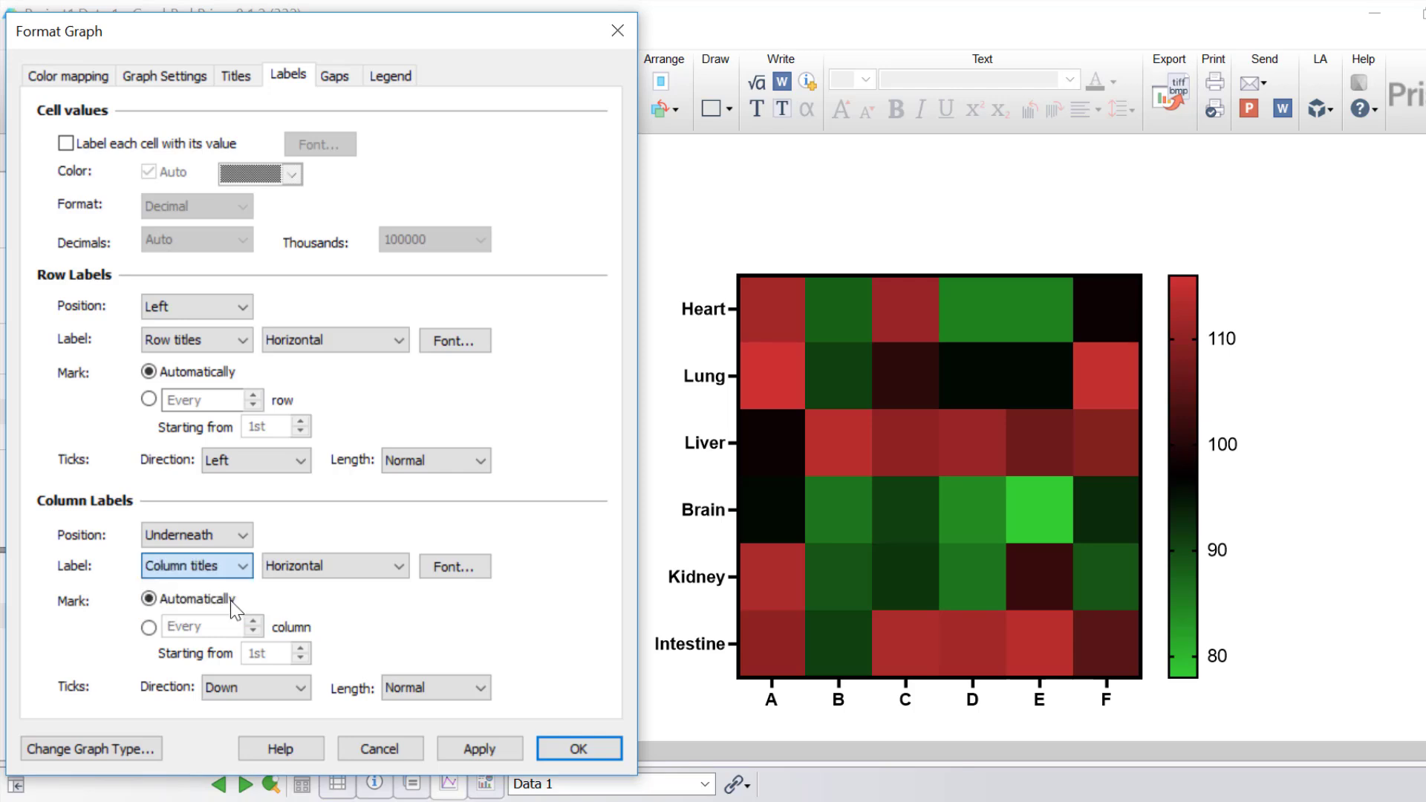
pyautogui.click(461, 751)
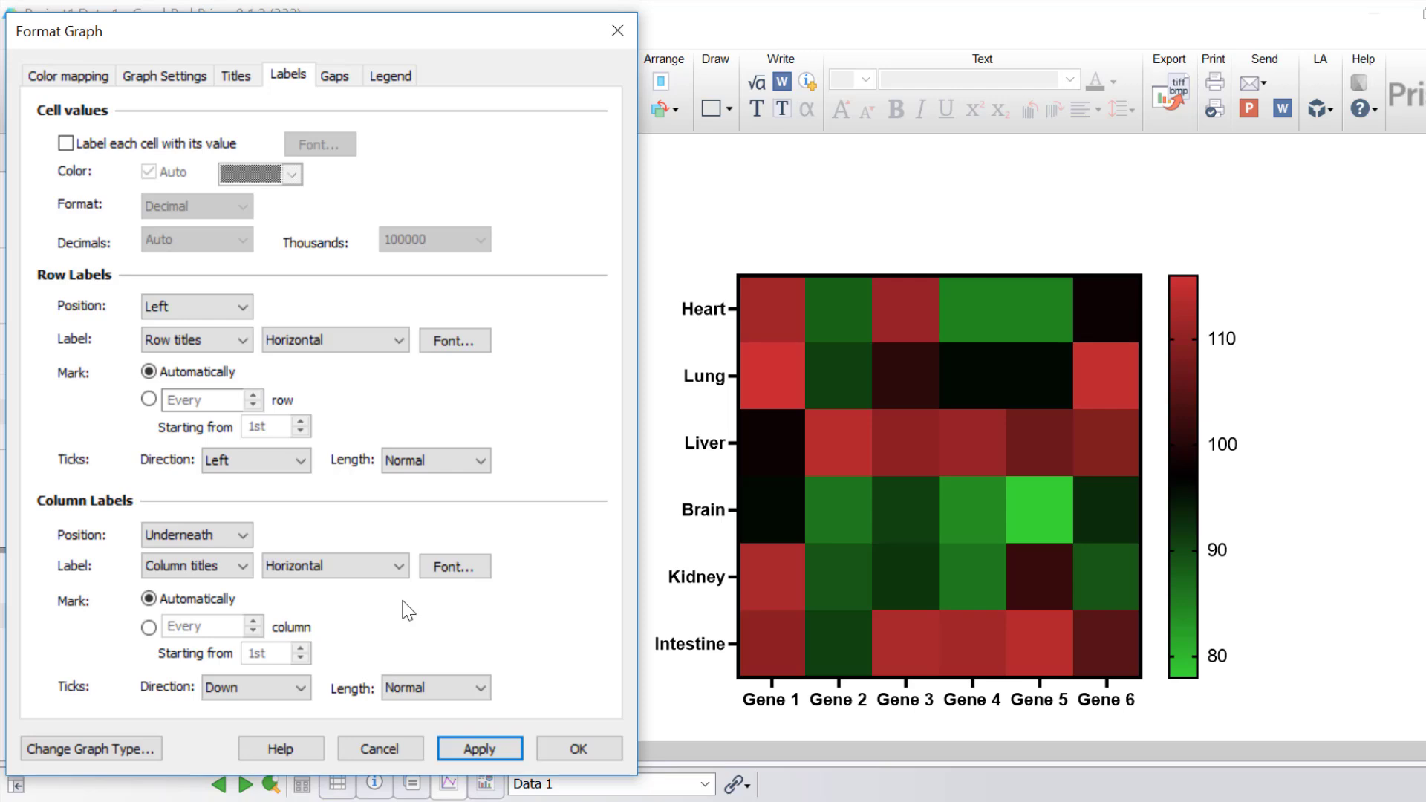
# Set the column labels' direction to Angled (45 degrees) and apply the change
pyautogui.click(395, 565)
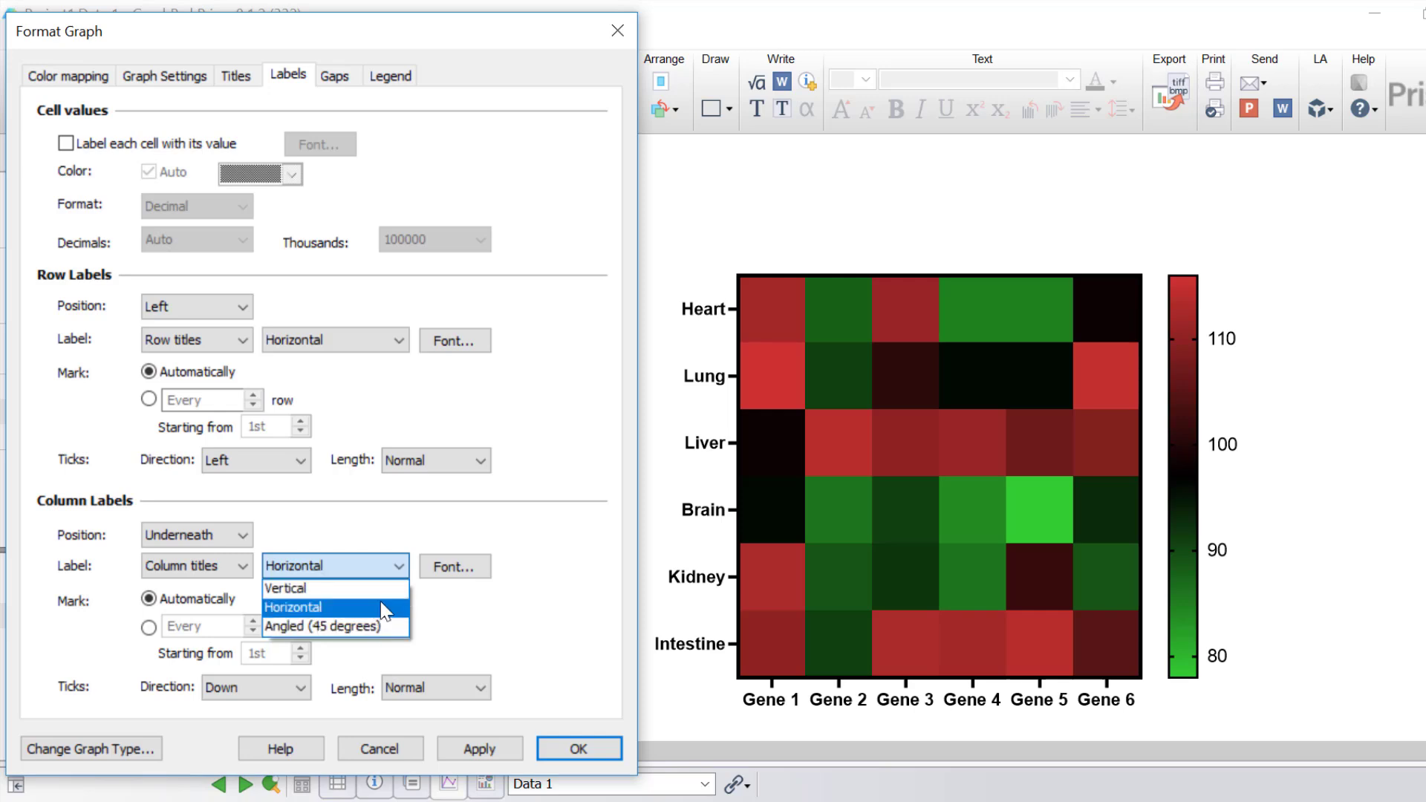
pyautogui.click(384, 628)
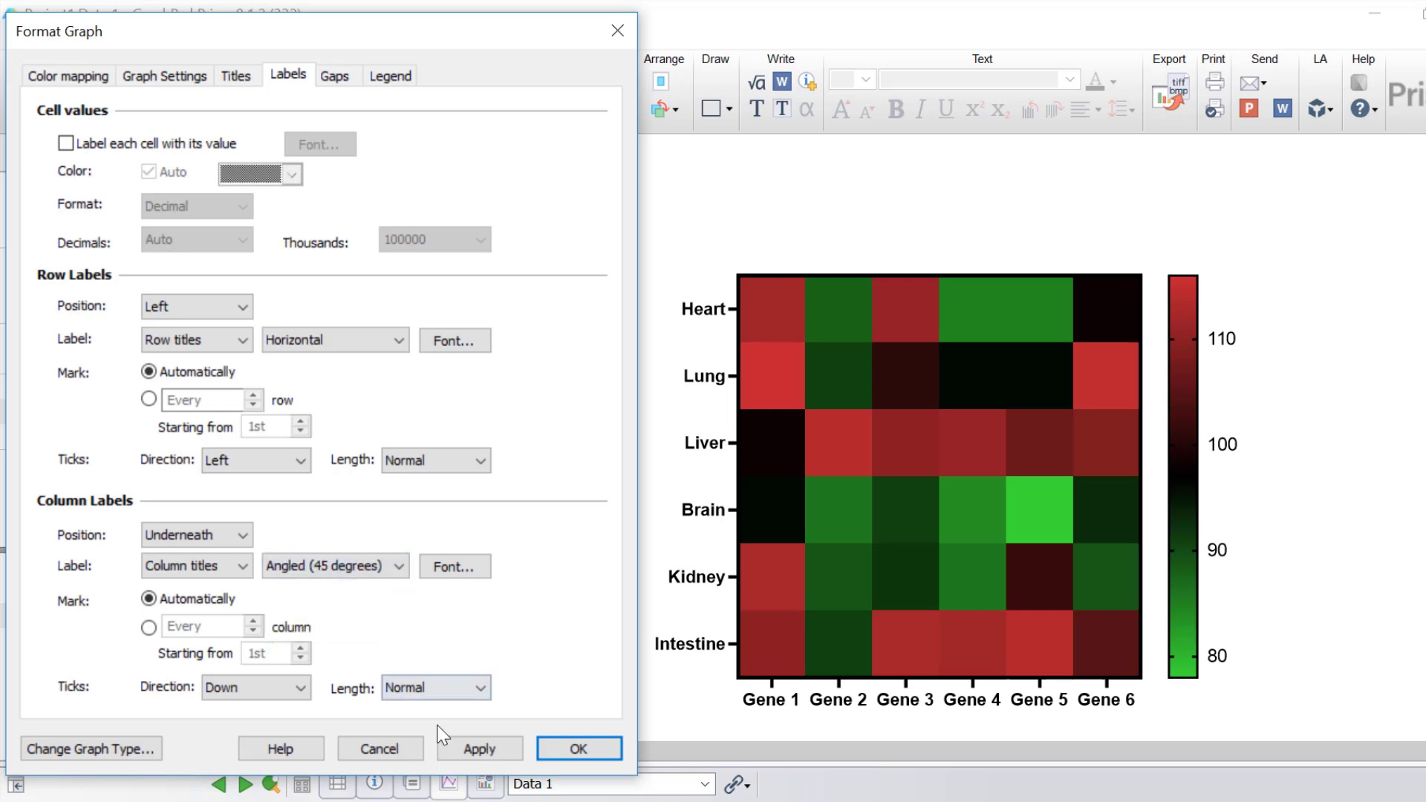
pyautogui.click(455, 750)
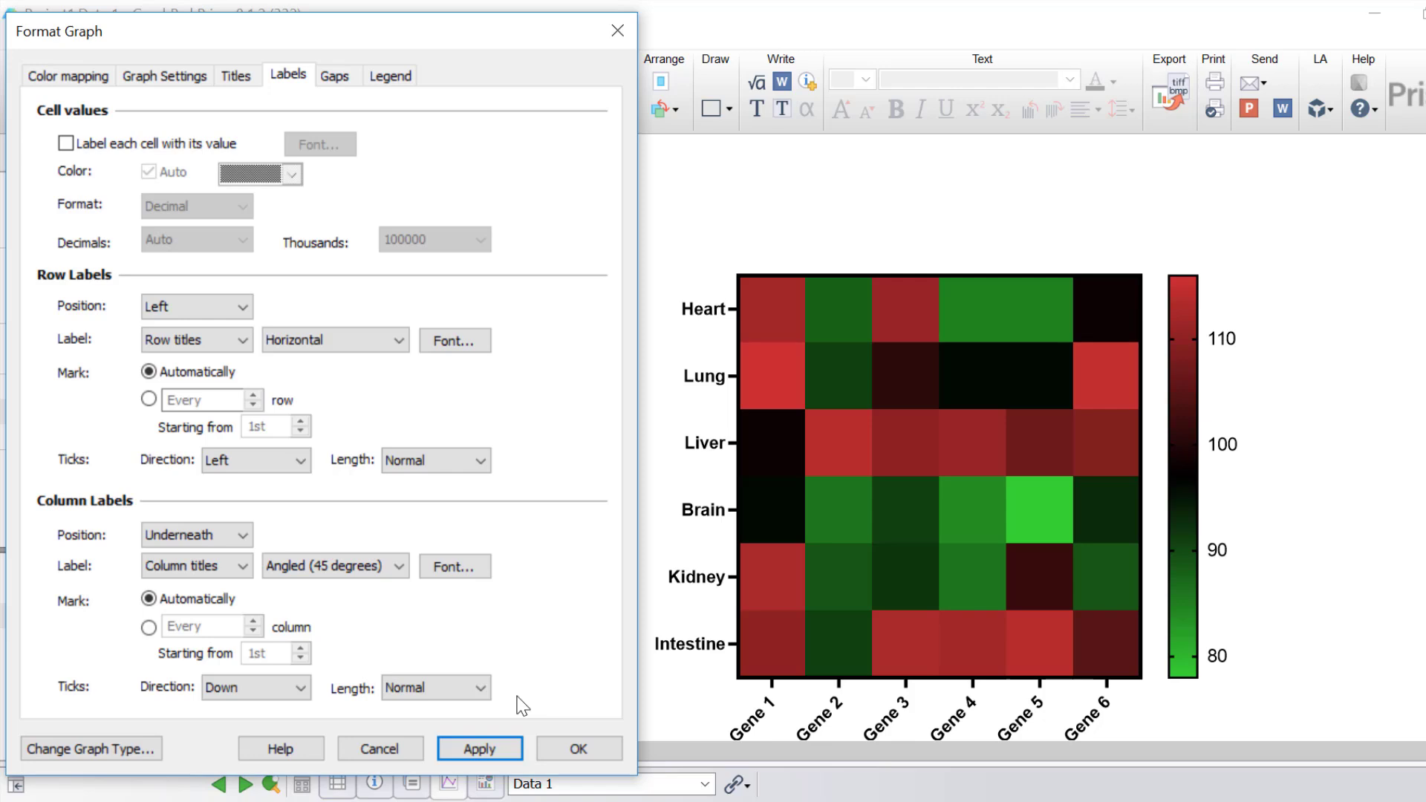
# Turn the column labels to Vertical and apply the change
pyautogui.click(380, 568)
pyautogui.click(379, 581)
pyautogui.click(460, 747)
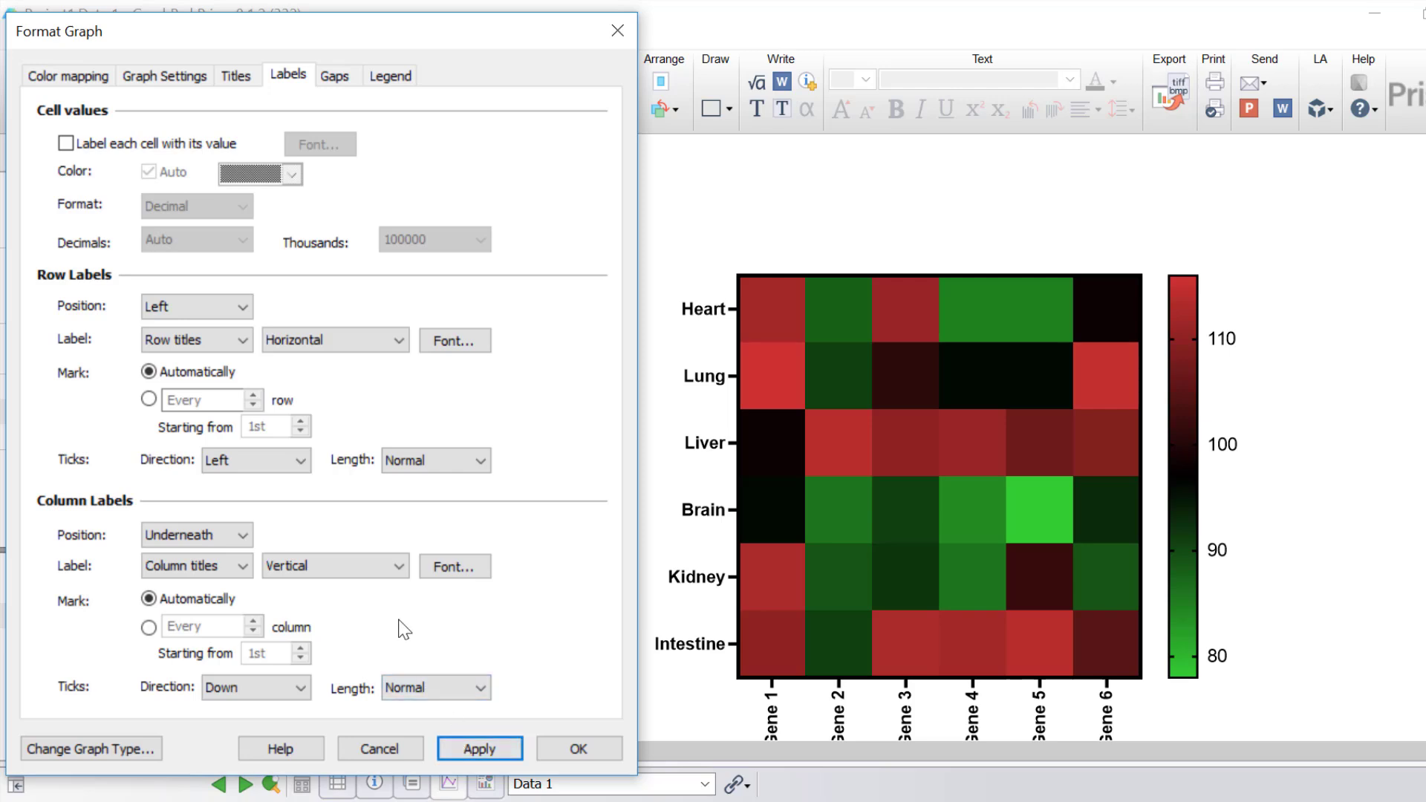
# Switch the column labels from vertical back to Angled (45 degrees) and apply the change
pyautogui.click(368, 568)
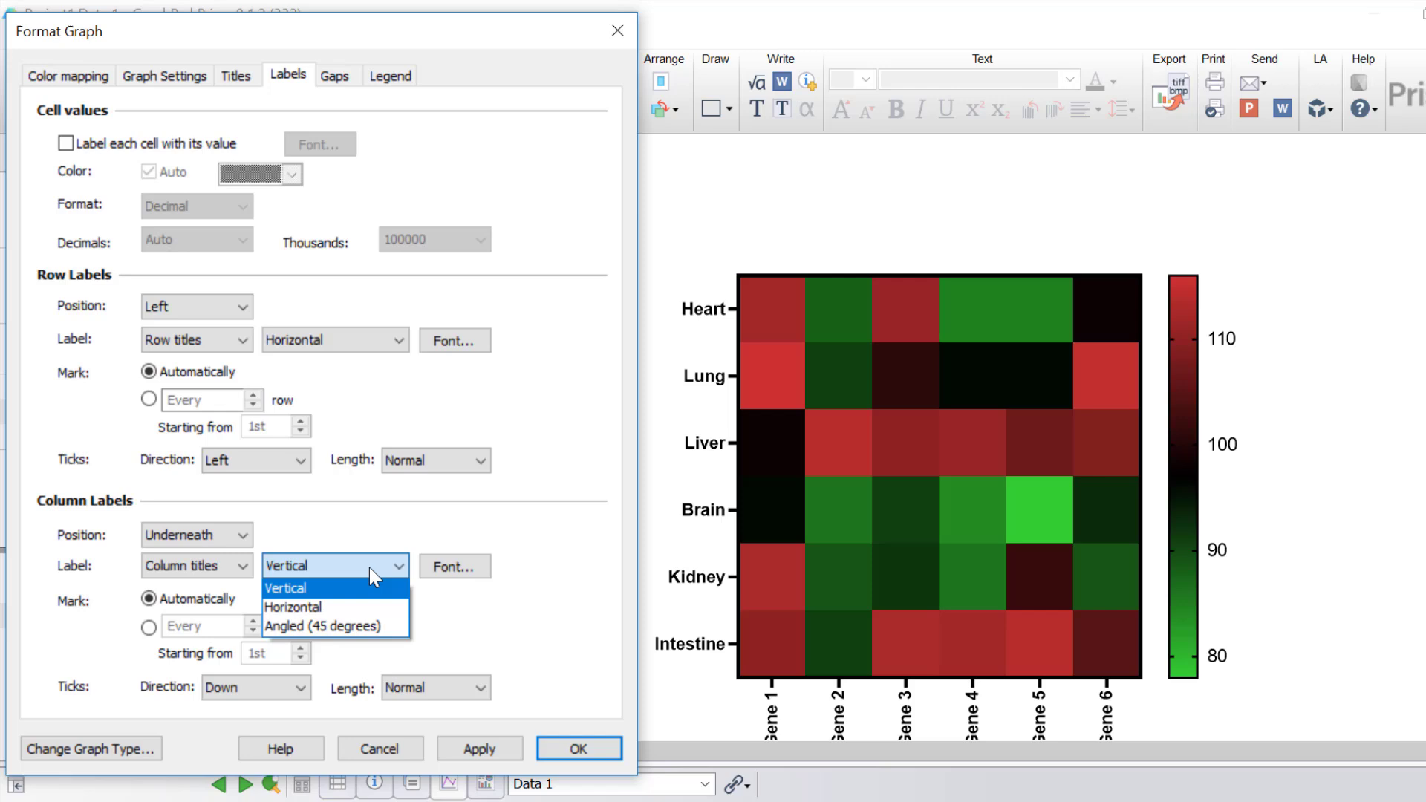
pyautogui.click(367, 625)
pyautogui.click(459, 750)
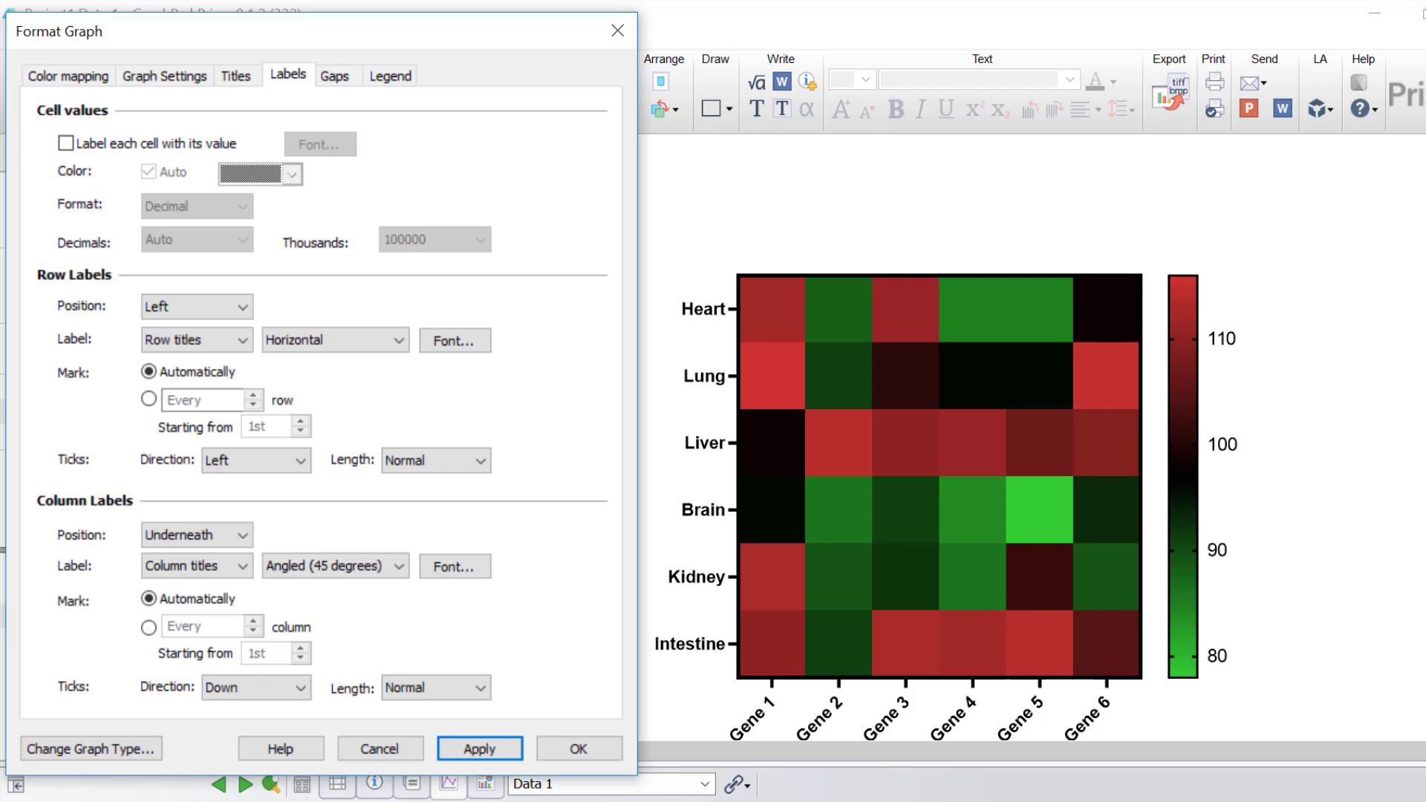
# Place 0.254 cm gaps between every pair of columns and every pair of rows, and apply the changes
pyautogui.click(335, 76)
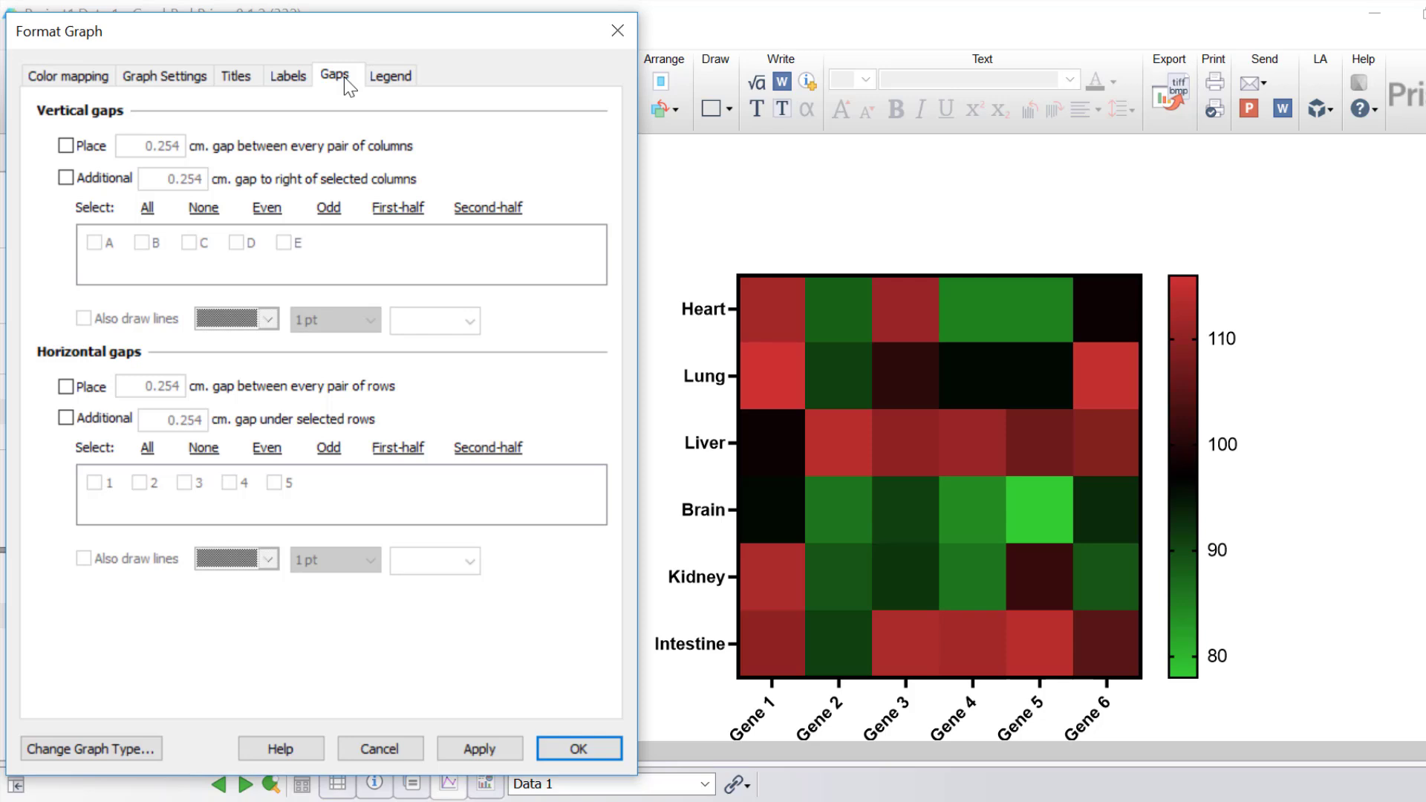
pyautogui.click(66, 146)
pyautogui.click(66, 387)
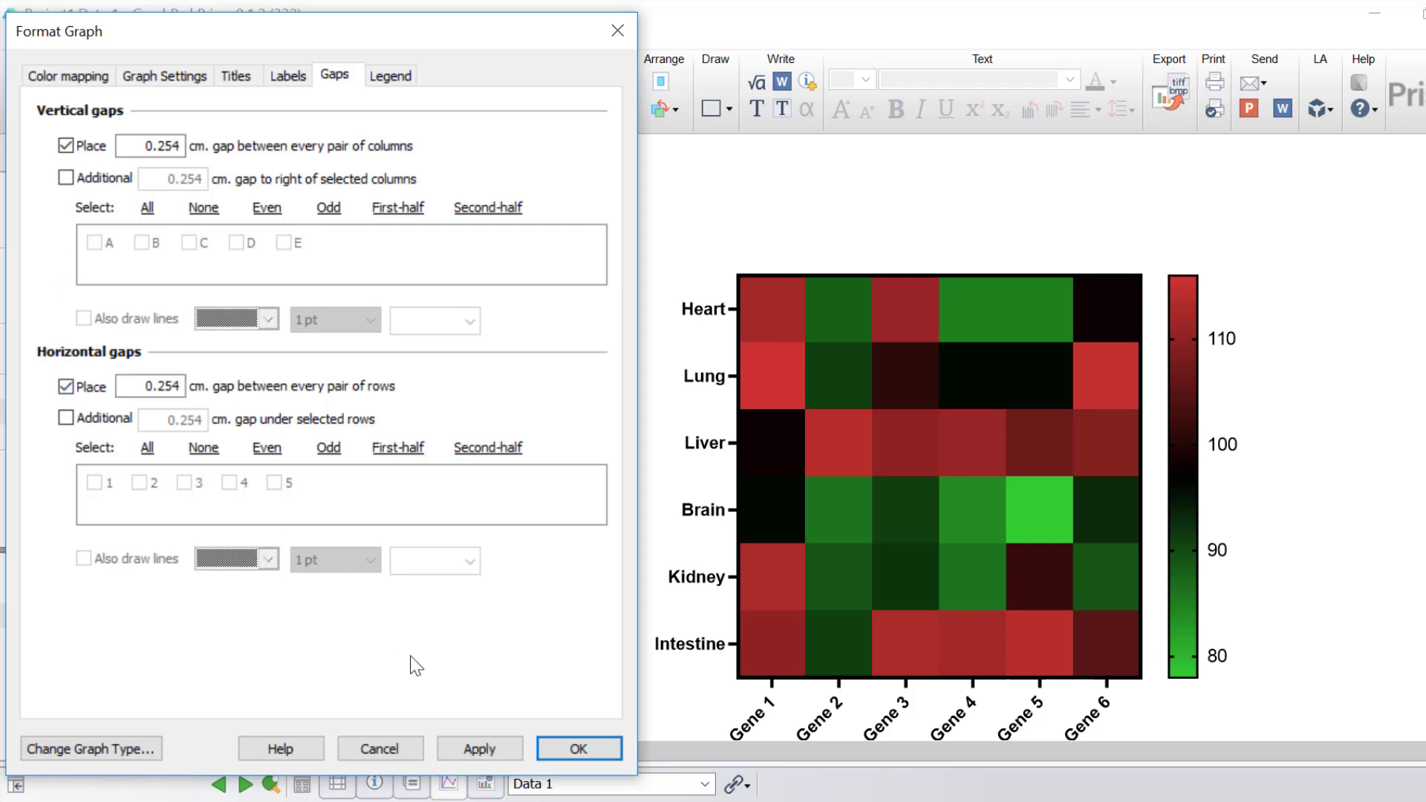
pyautogui.click(471, 744)
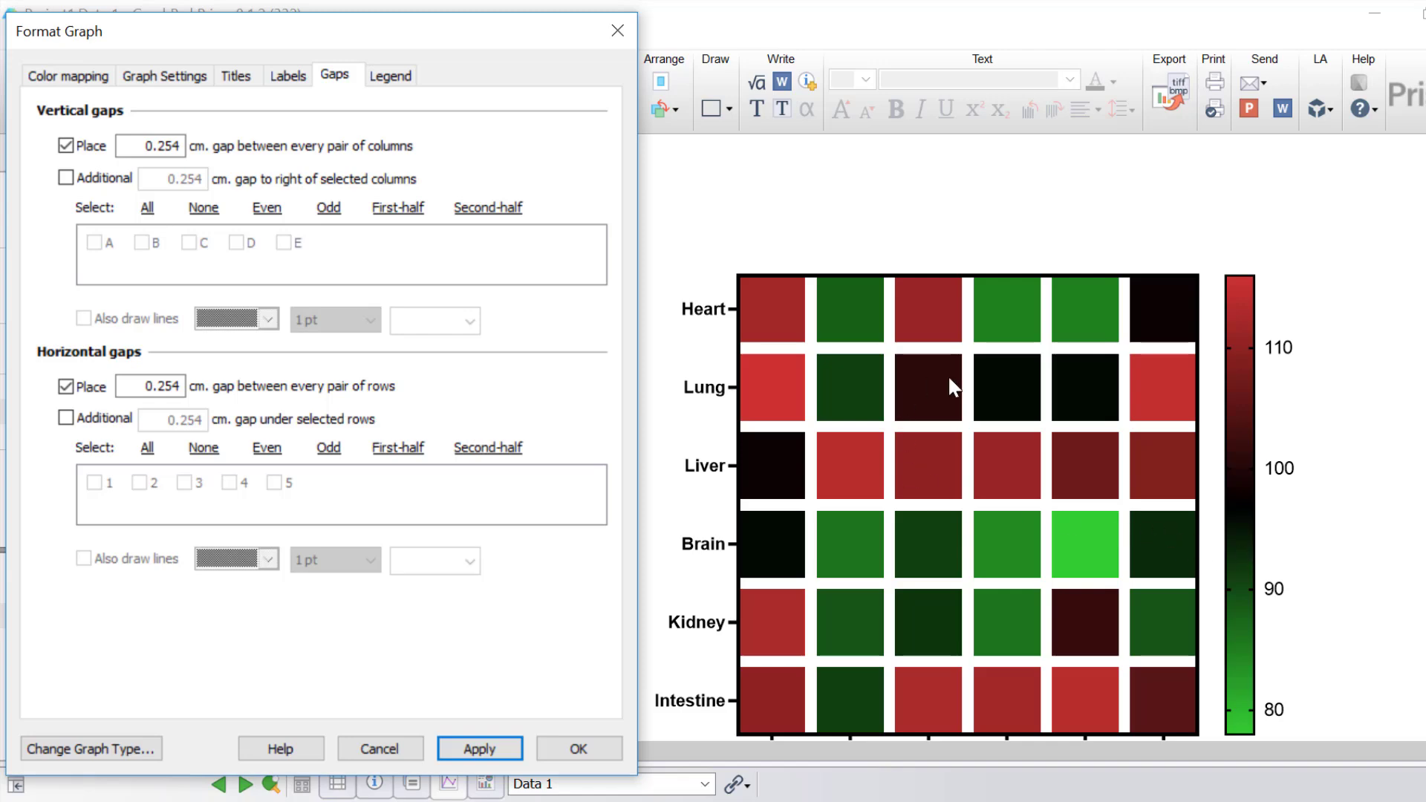
# Remove the gaps between all columns and all rows of the heat map and apply the changes
pyautogui.click(65, 146)
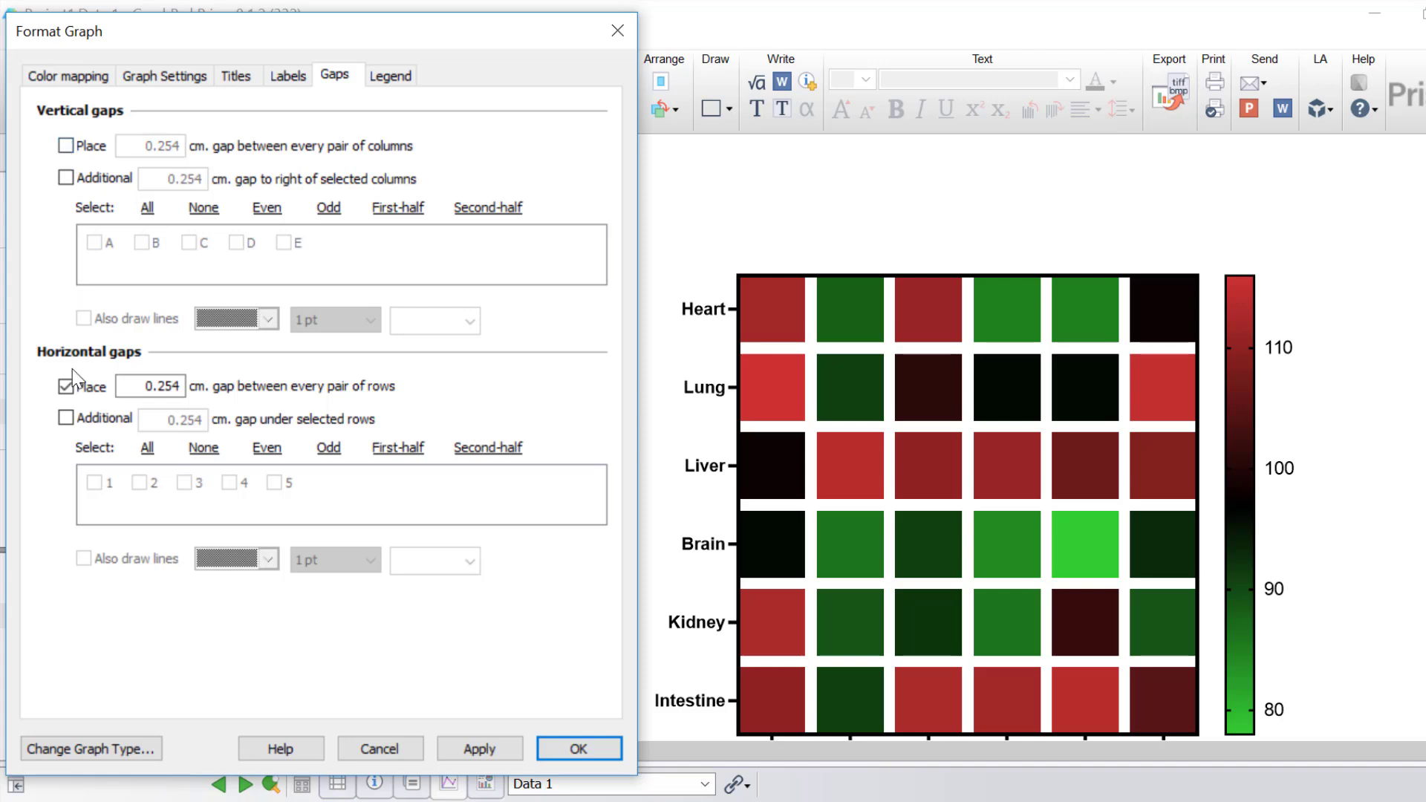
pyautogui.click(65, 386)
pyautogui.press('space')
pyautogui.click(472, 753)
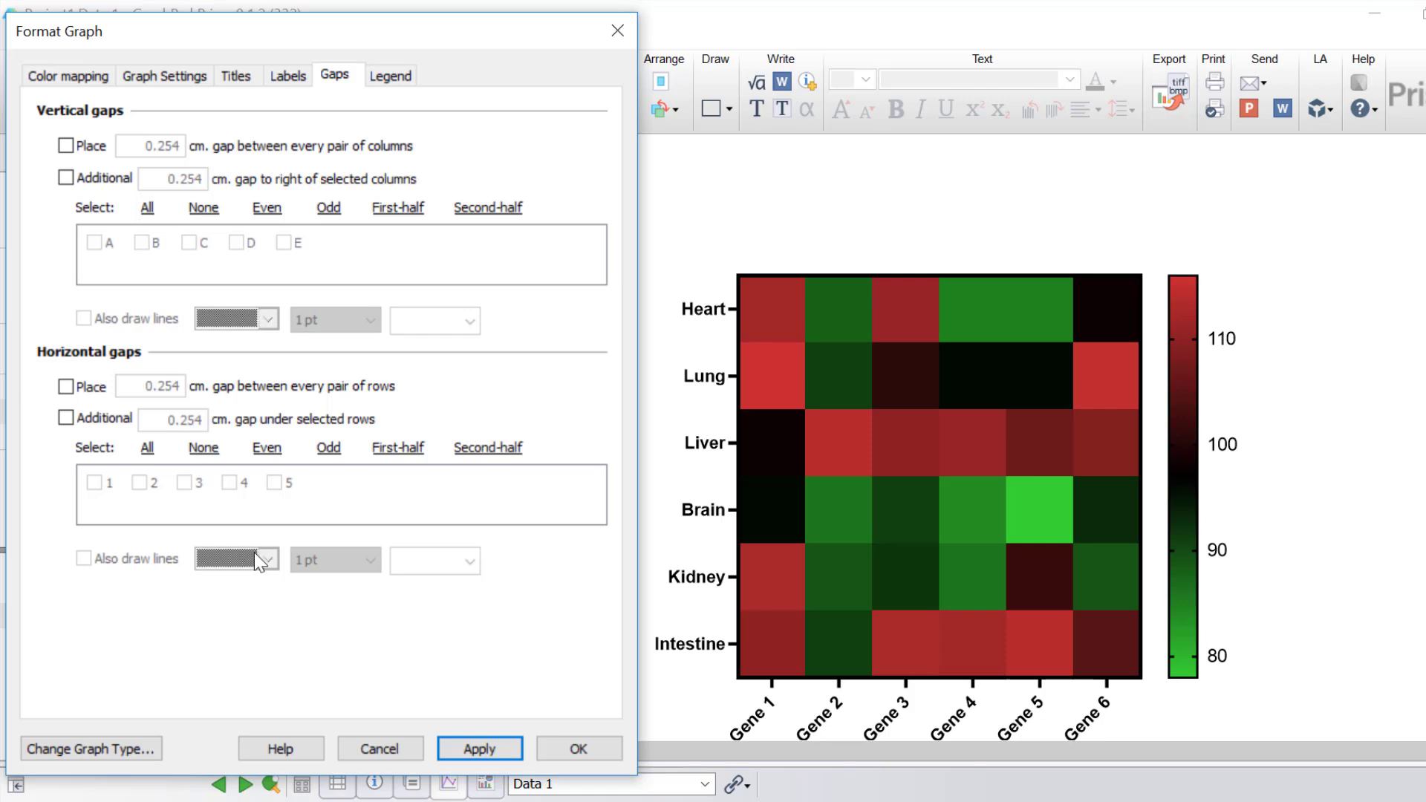
# Apply an additional 0.254 cm gap to the right of column C, and remove that gap again
pyautogui.click(96, 182)
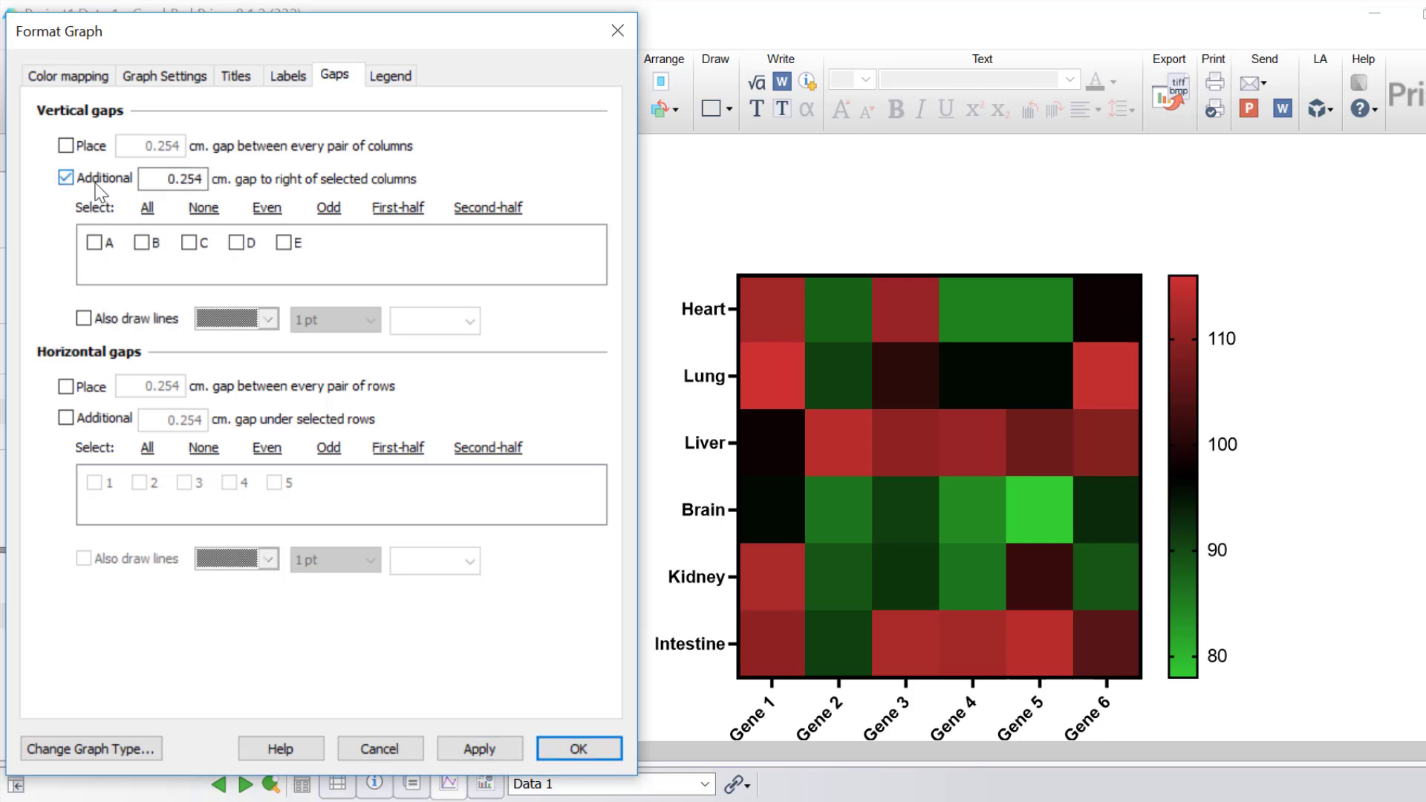
pyautogui.click(188, 243)
pyautogui.click(482, 749)
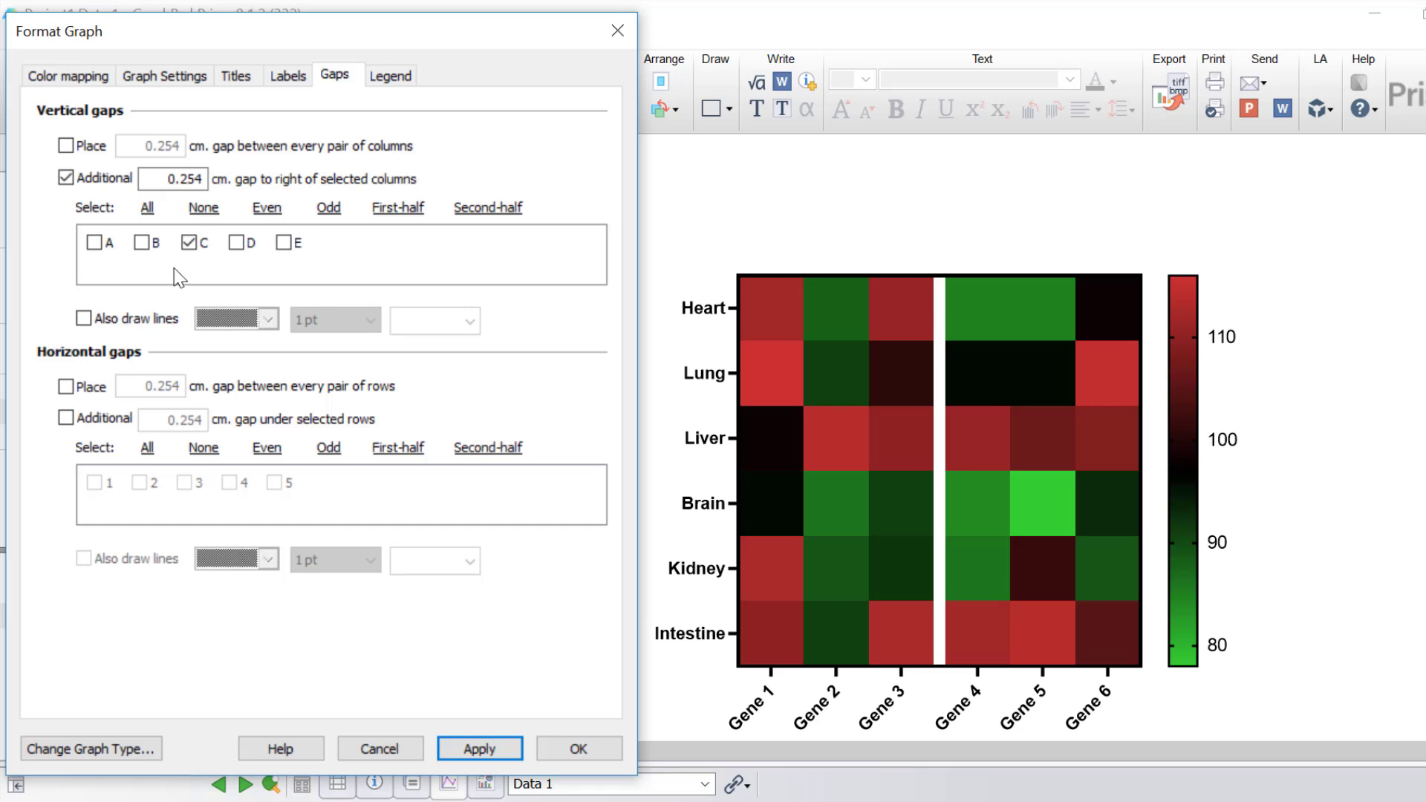
pyautogui.click(87, 178)
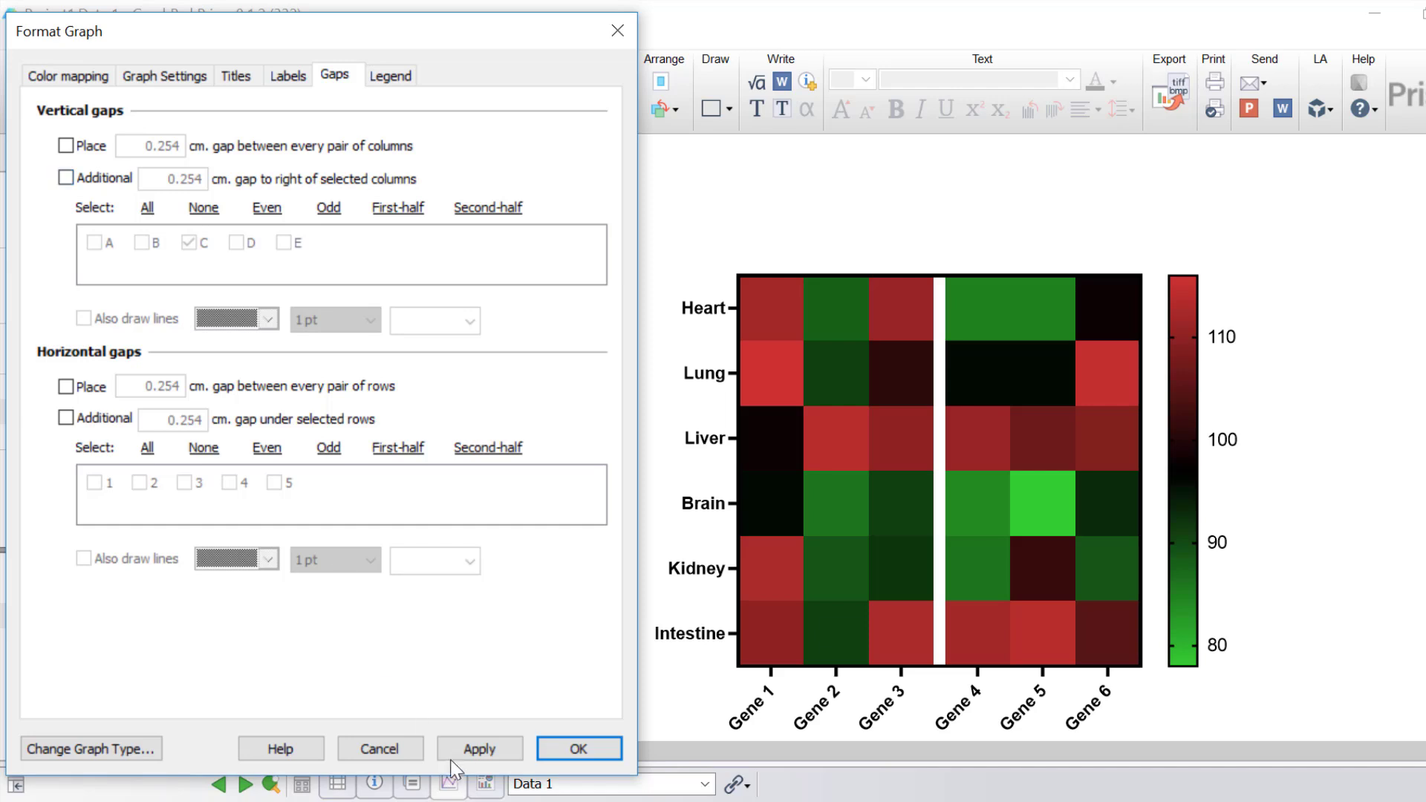
pyautogui.click(476, 750)
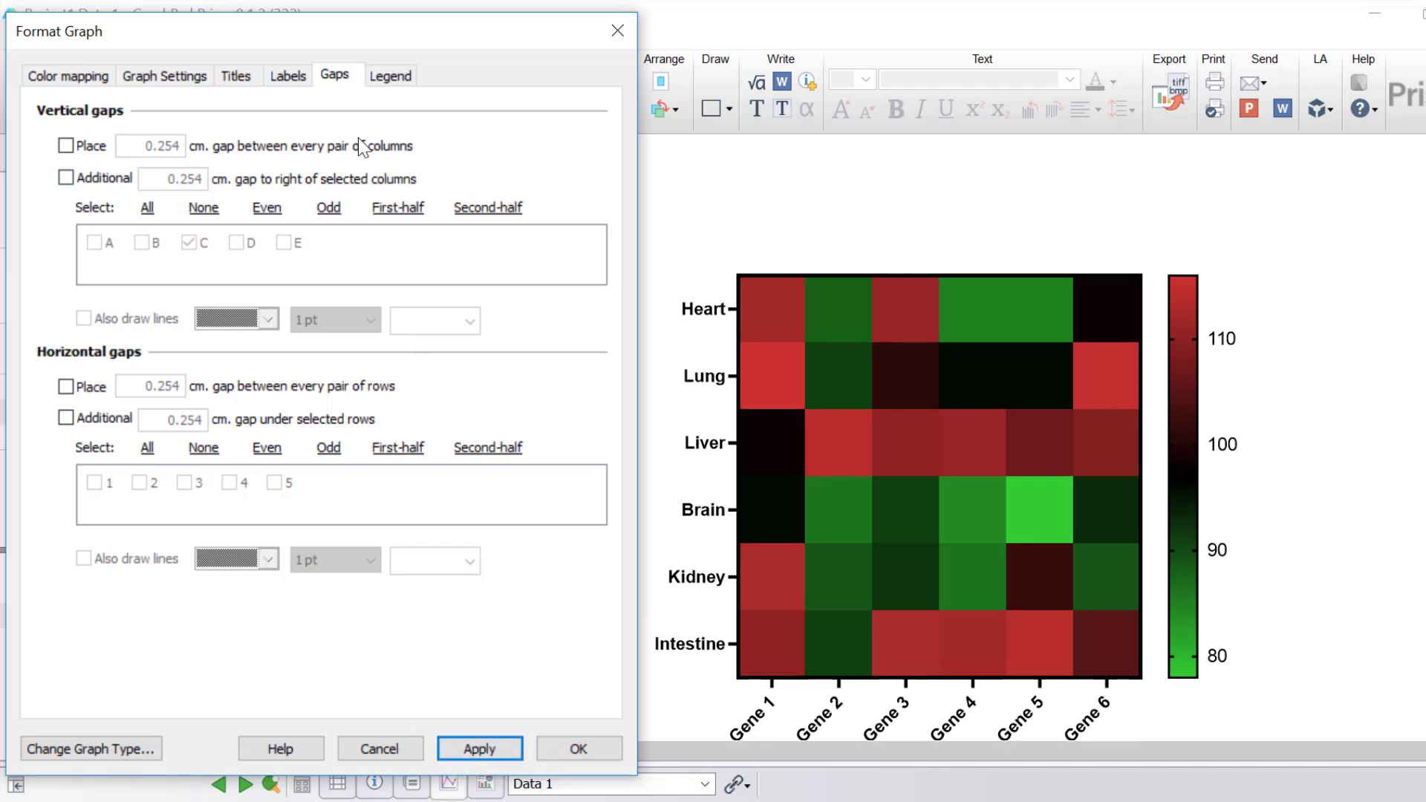
# Set the heat map legend's orientation to Horizontal and apply the change
pyautogui.click(401, 83)
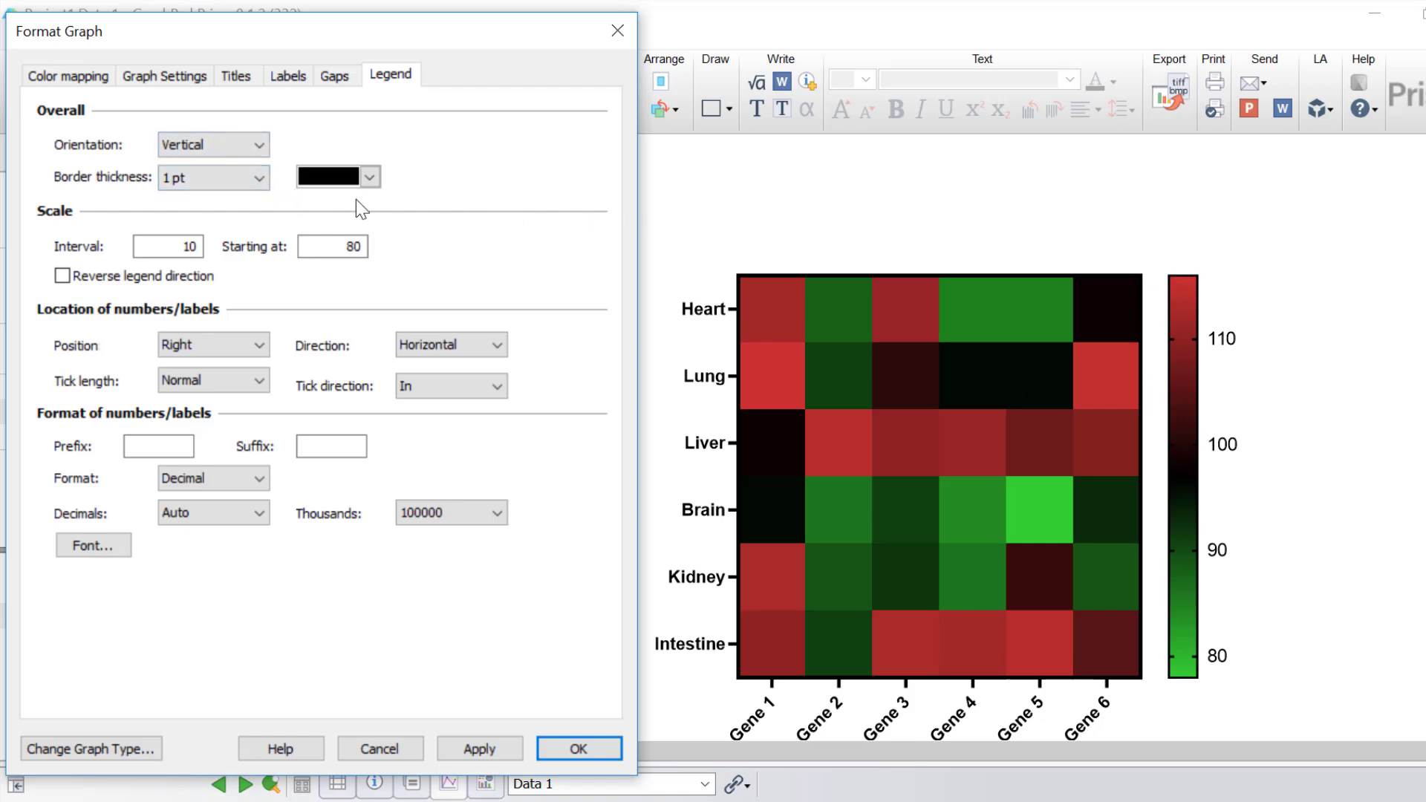
pyautogui.click(253, 155)
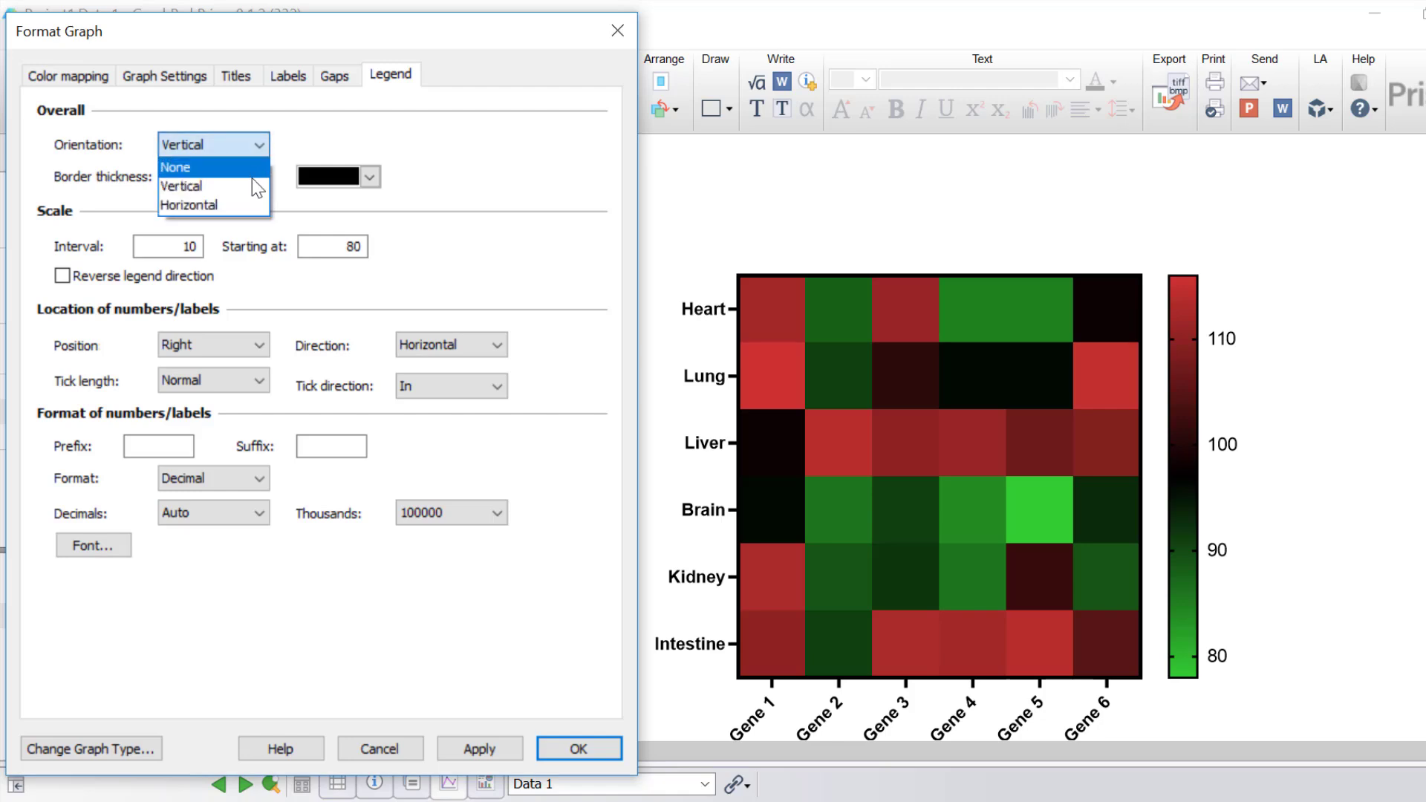
pyautogui.click(252, 205)
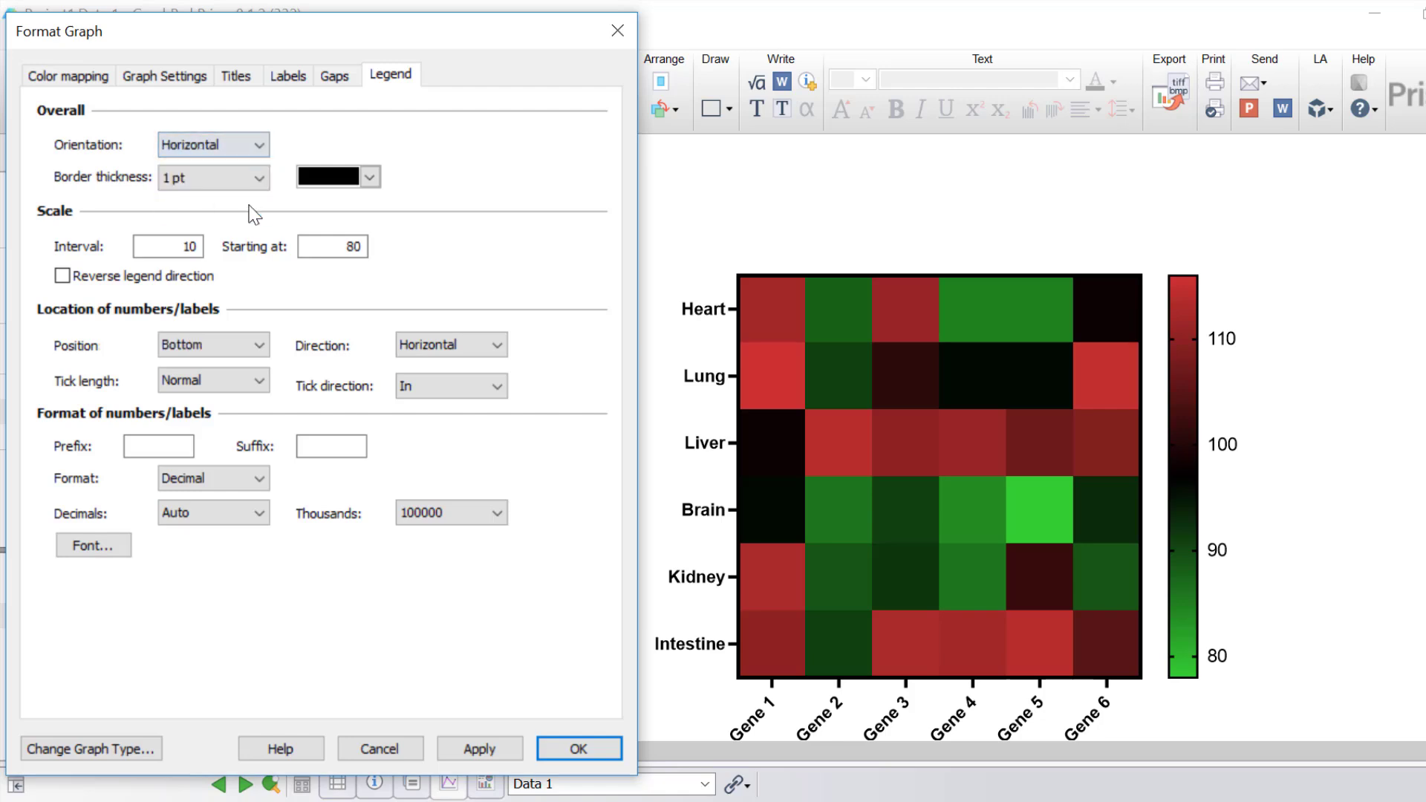
pyautogui.click(483, 748)
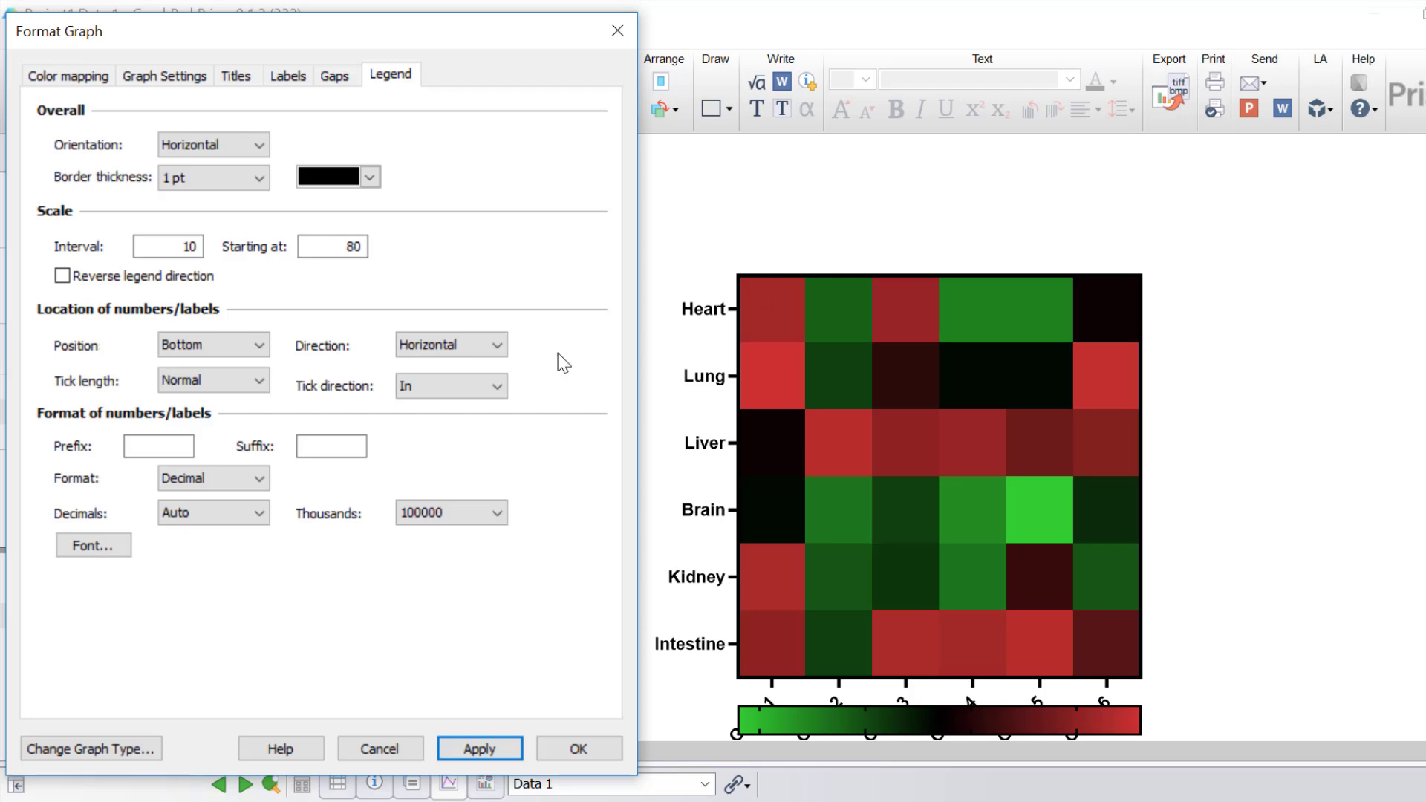
# Examine the legend's scale interval, its starting value and the available number formats without changing them
pyautogui.click(169, 247)
pyautogui.click(360, 246)
pyautogui.click(252, 477)
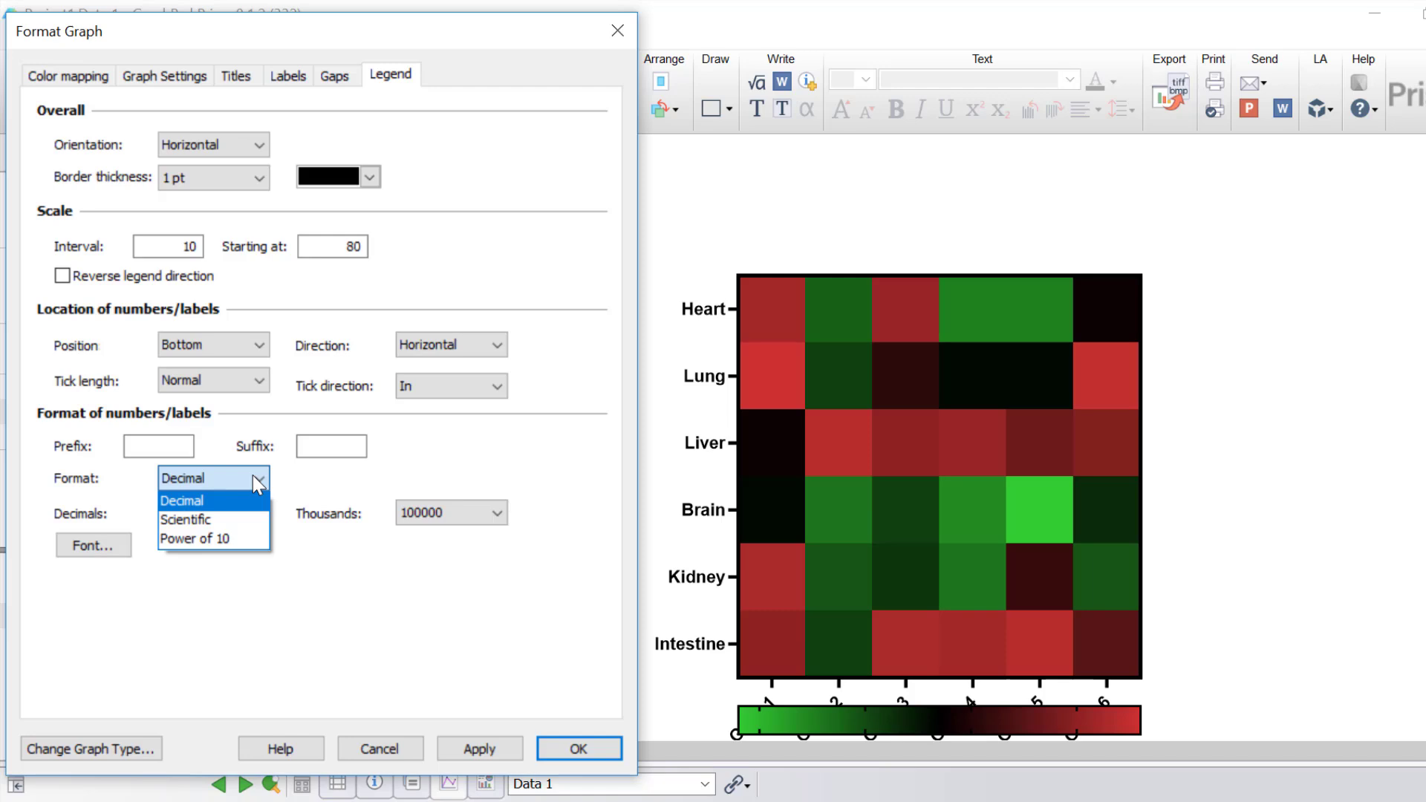
pyautogui.click(252, 475)
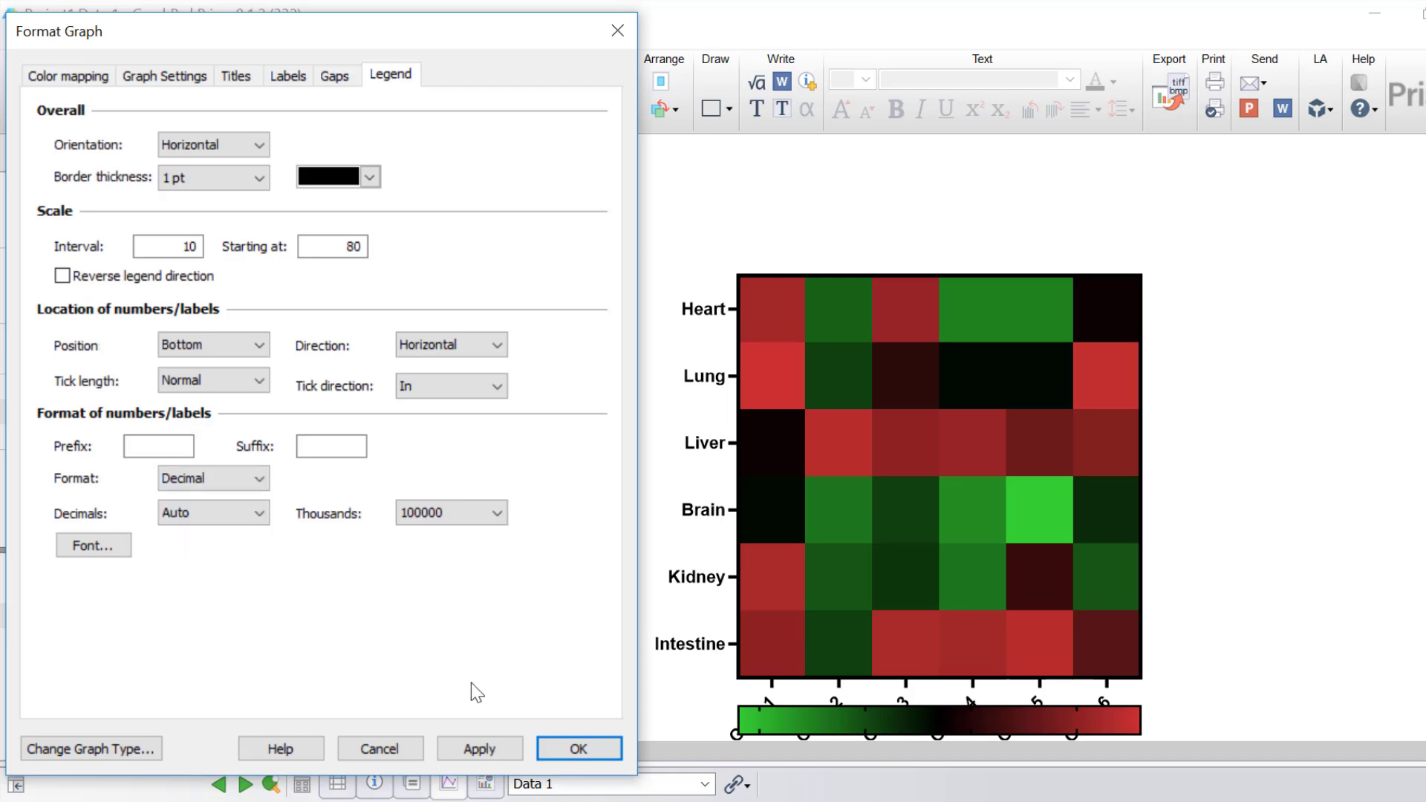
# Accept the graph formatting and move the horizontal legend from below the heat map to just above its first row
pyautogui.click(578, 750)
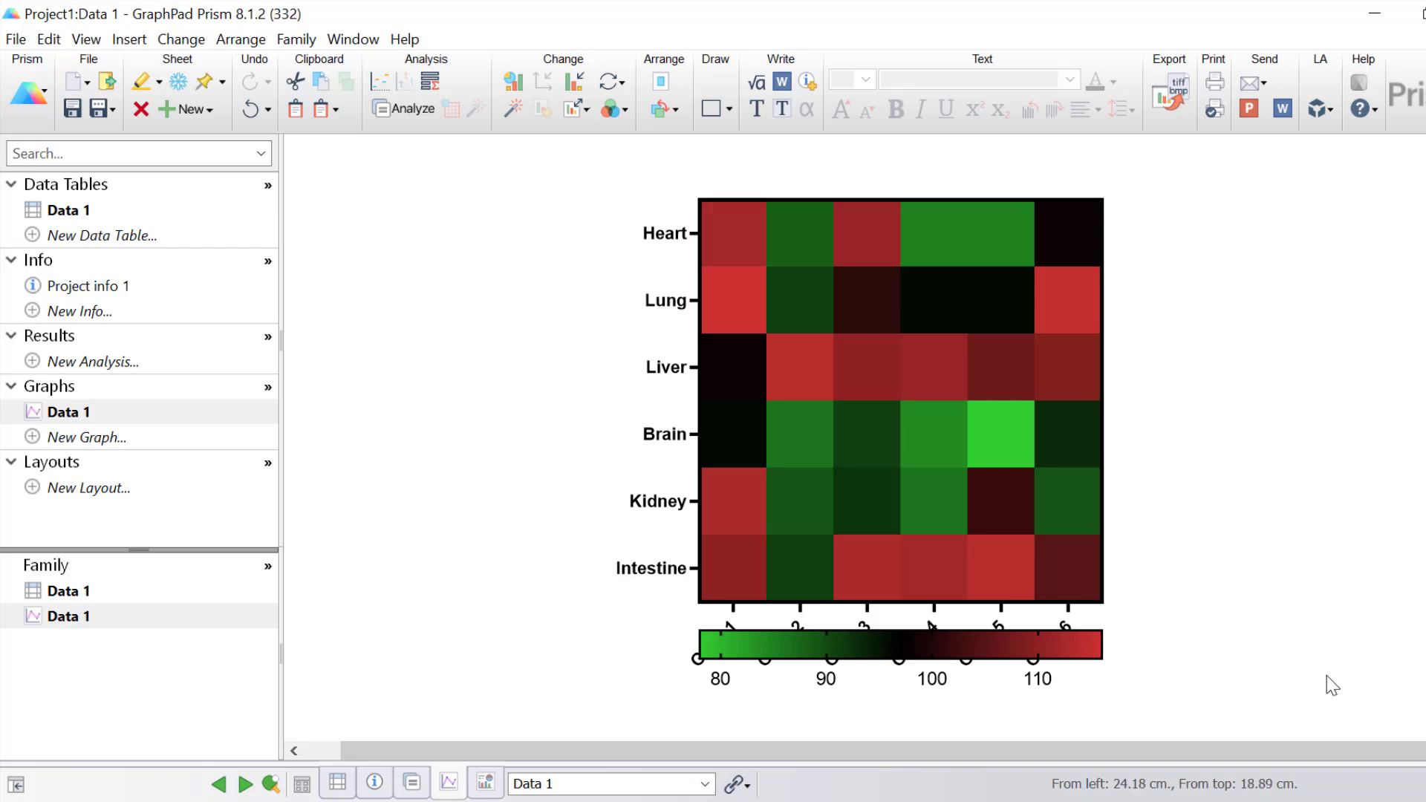
pyautogui.click(1088, 658)
pyautogui.moveTo(1088, 658); pyautogui.dragTo(1092, 158)
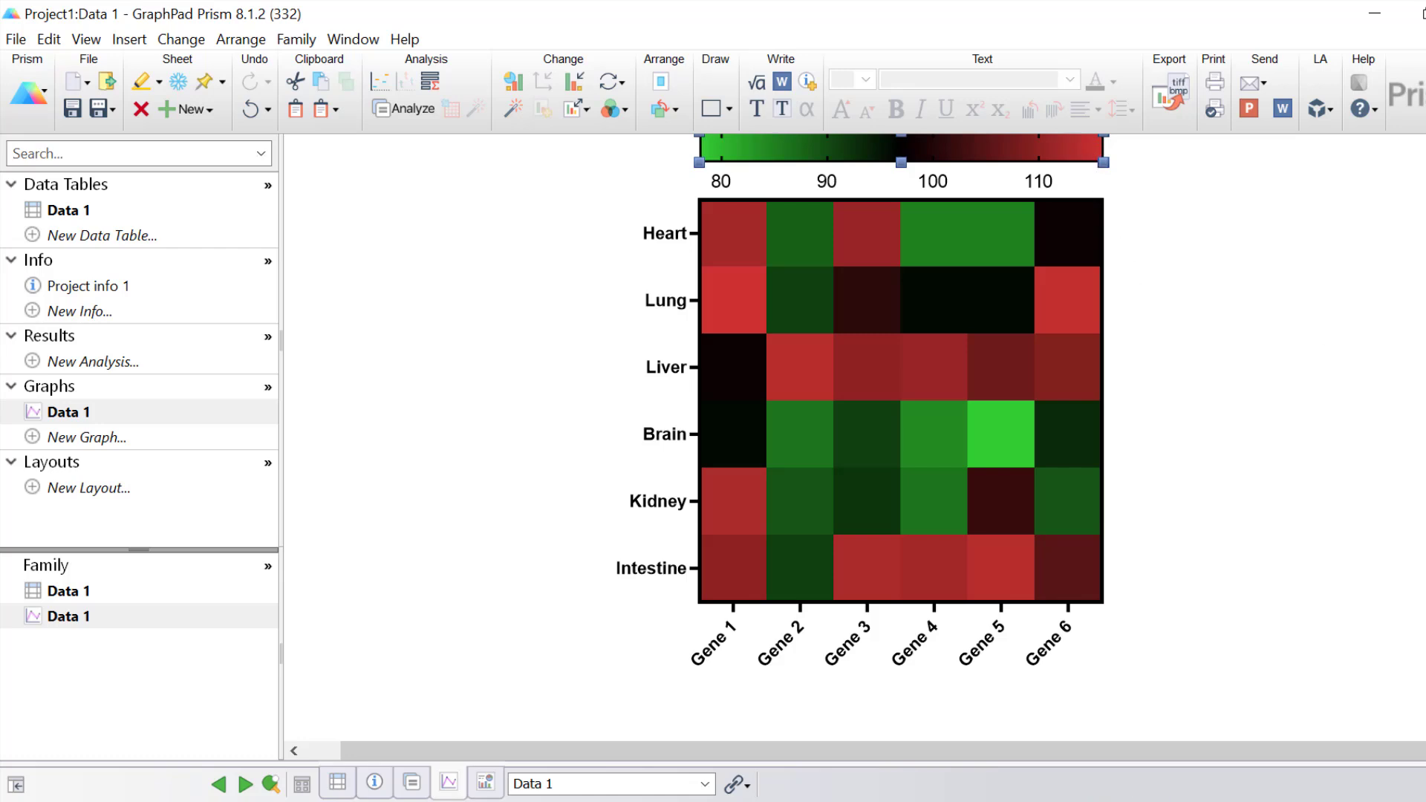
pyautogui.scroll(1, 1329, 427)
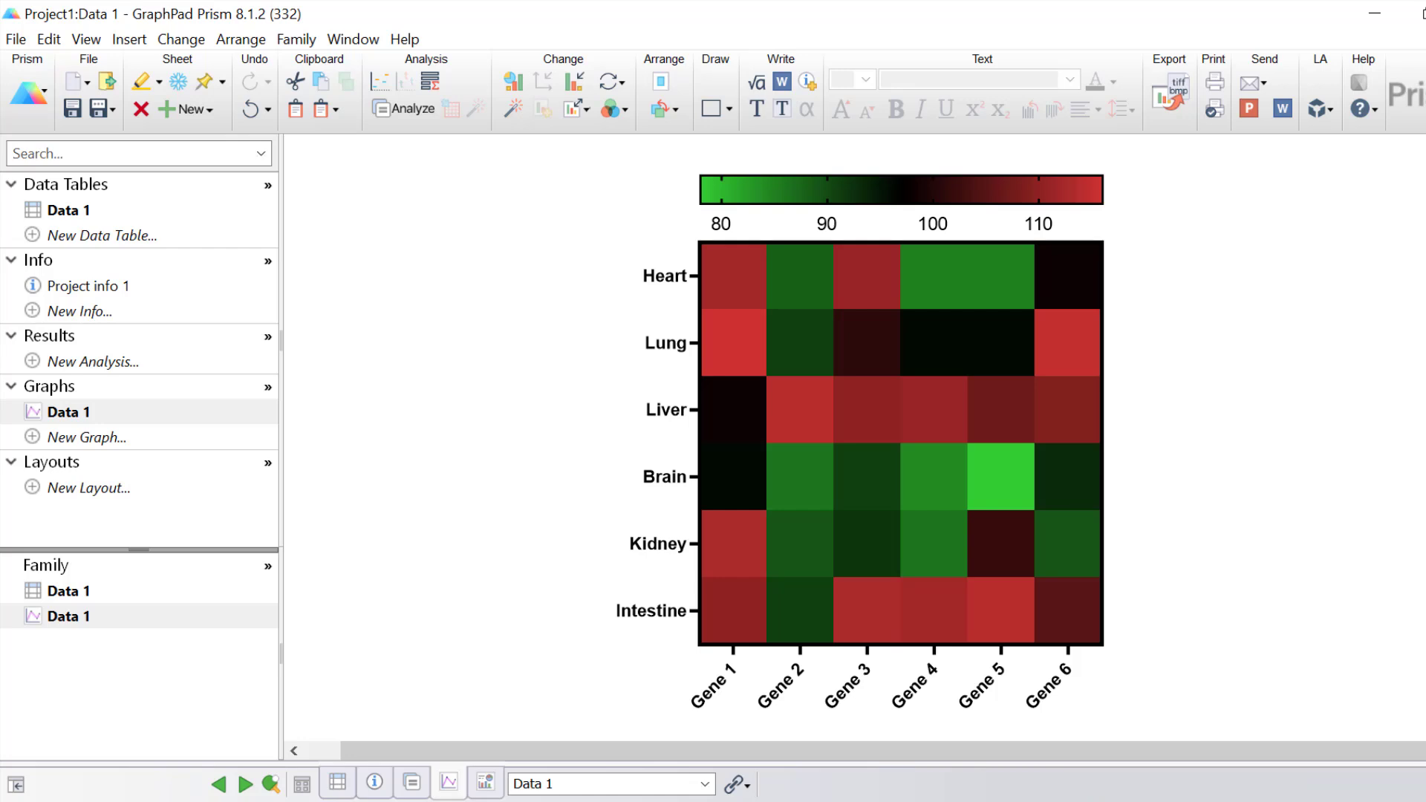
pyautogui.scroll(2, 860, 457)
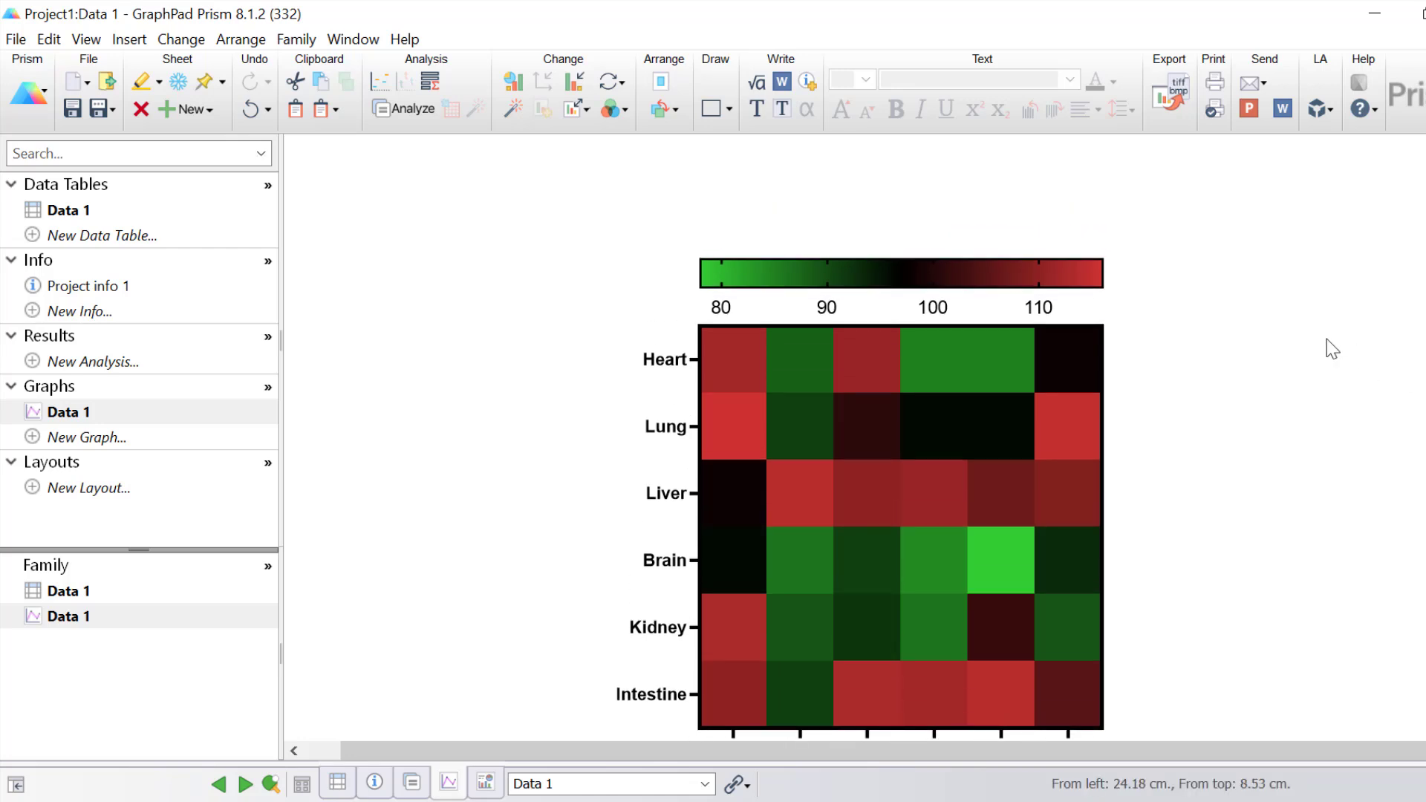
# Add the text "Normalized gene expression" above the legend and make it bold
pyautogui.click(756, 110)
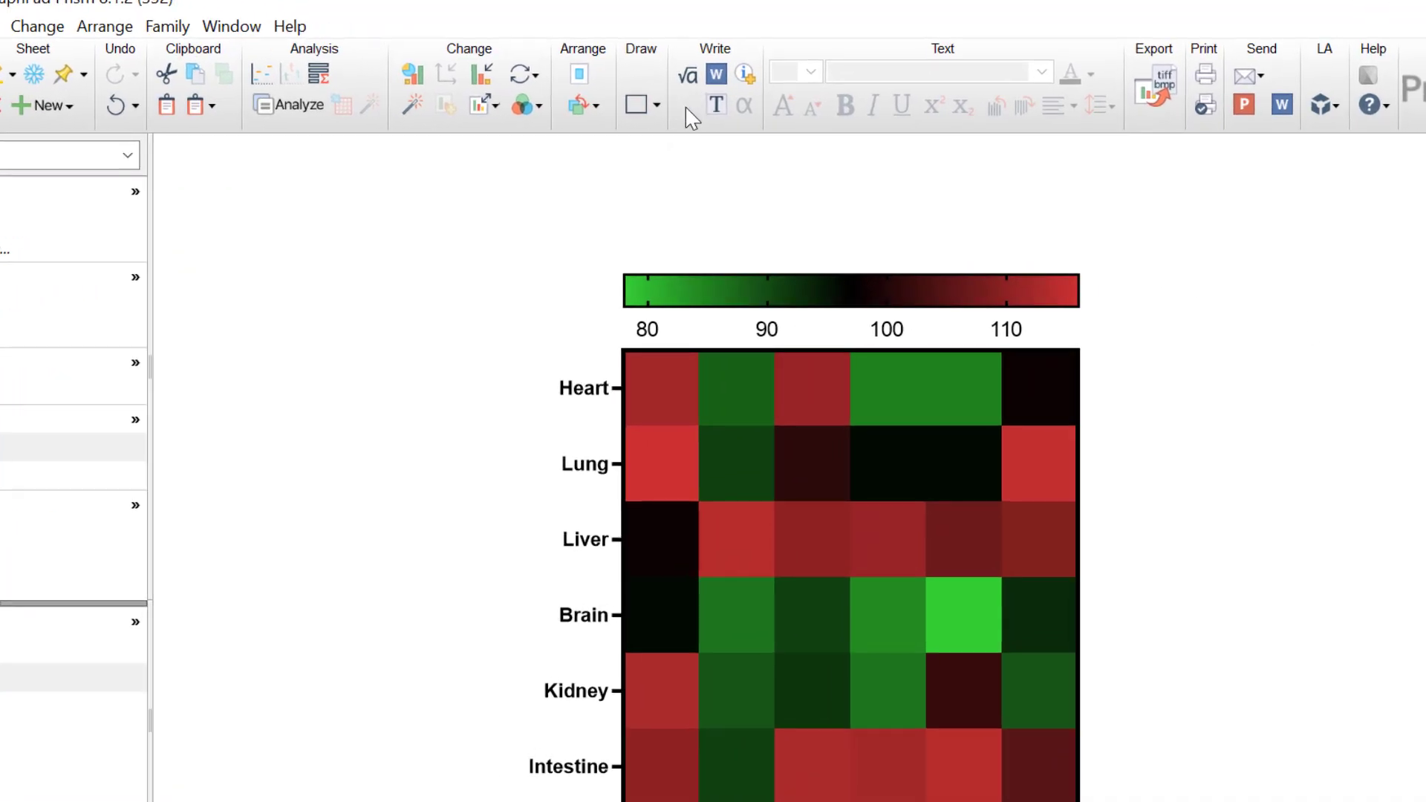
pyautogui.click(692, 187)
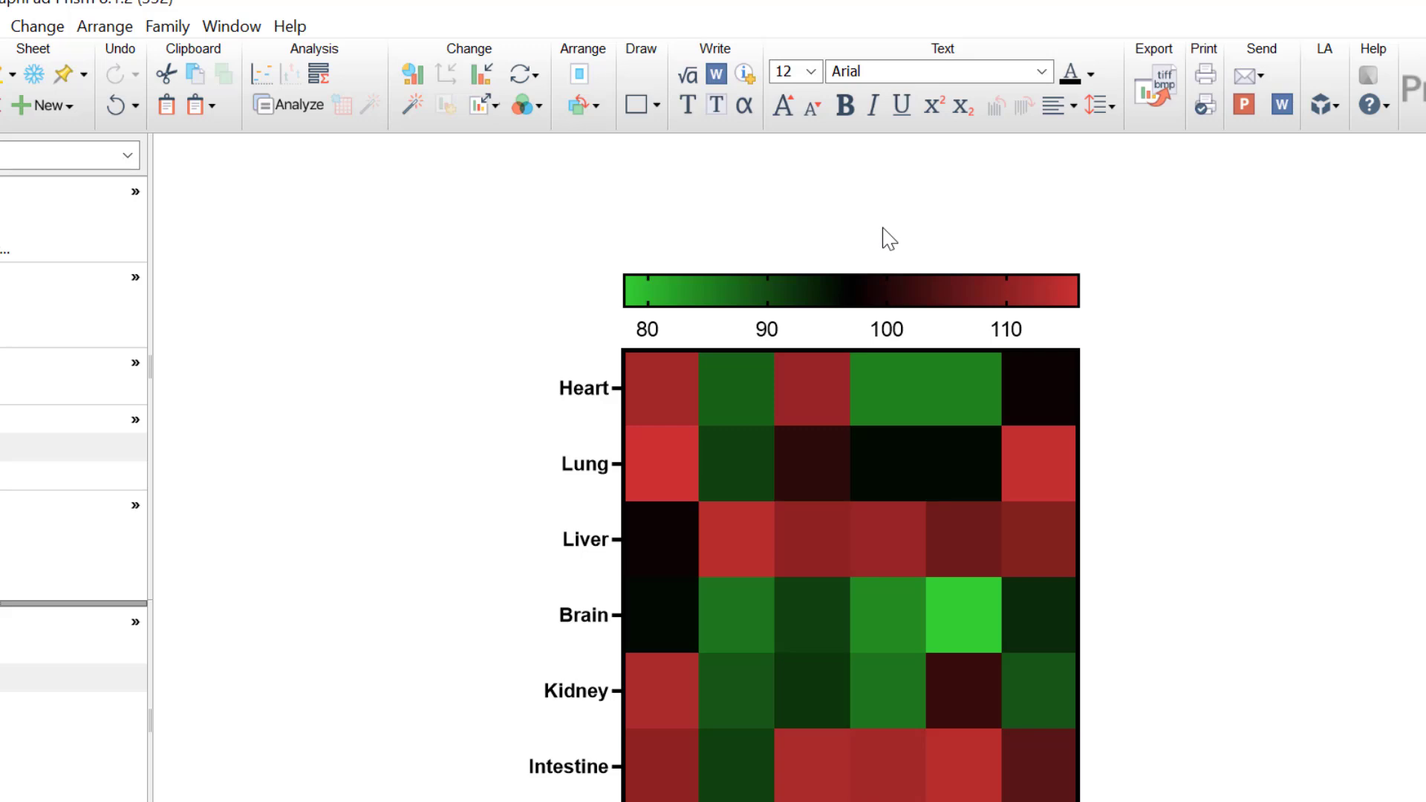
pyautogui.write('Normalized ge')
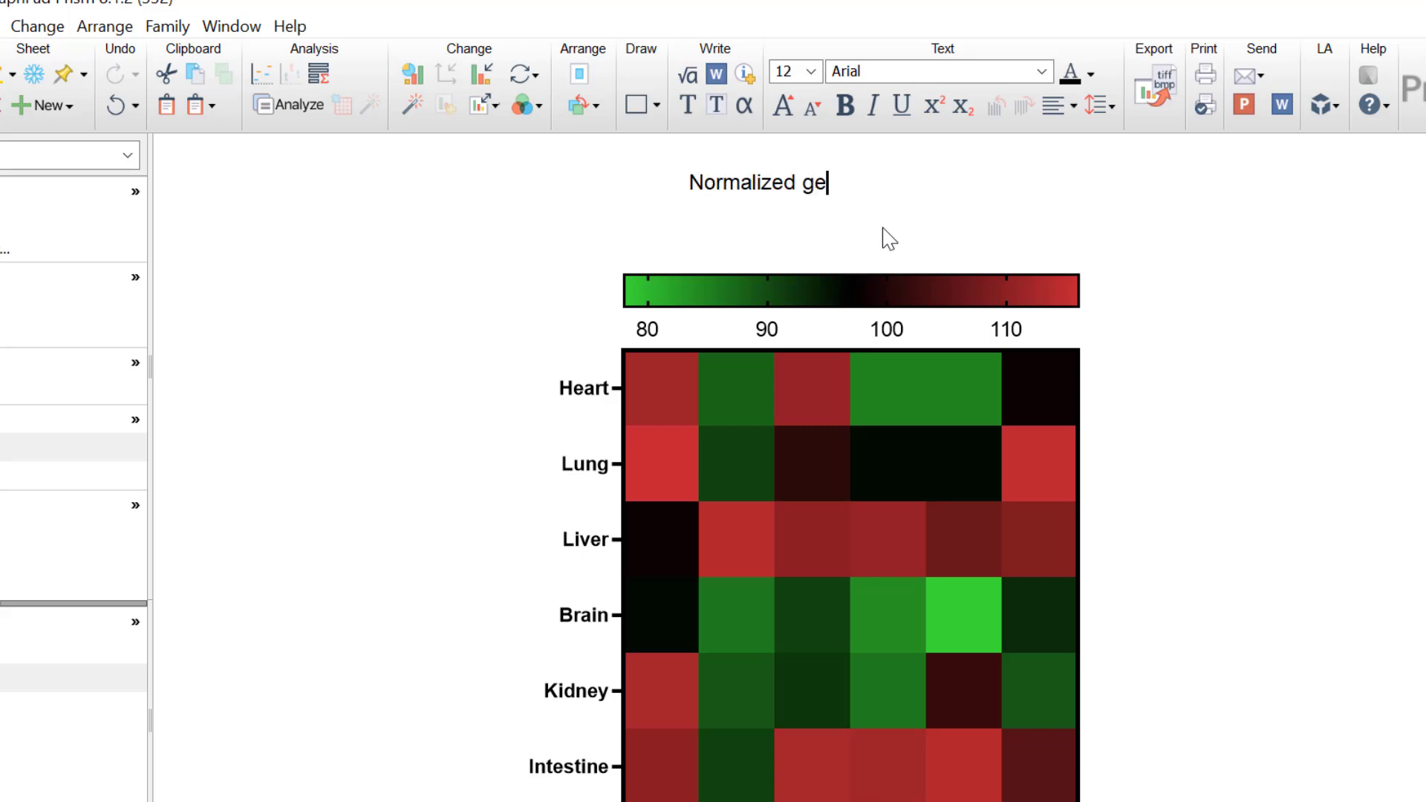
pyautogui.write('ne expres')
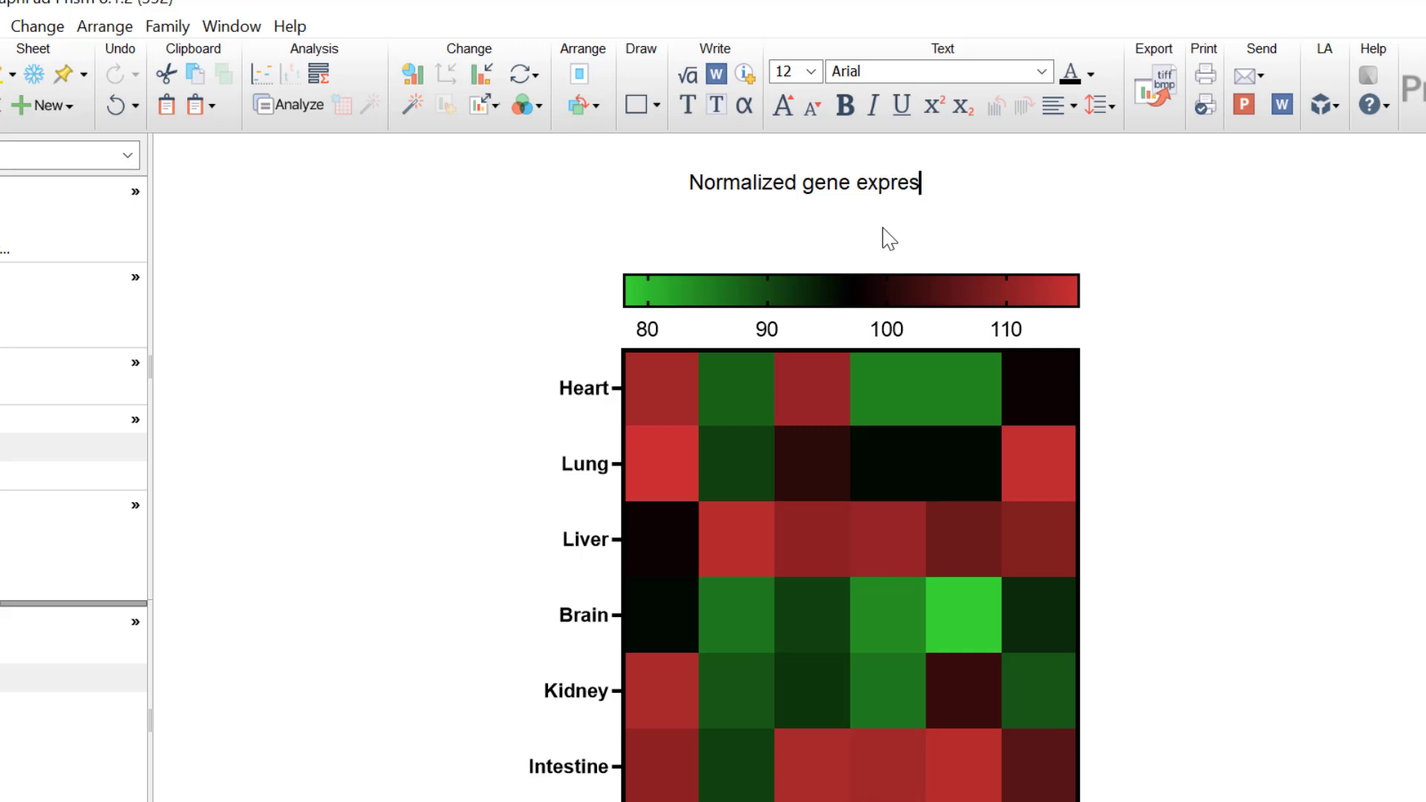
pyautogui.write('sion')
pyautogui.press('Escape')
pyautogui.hotkey('ctrl', 'b')
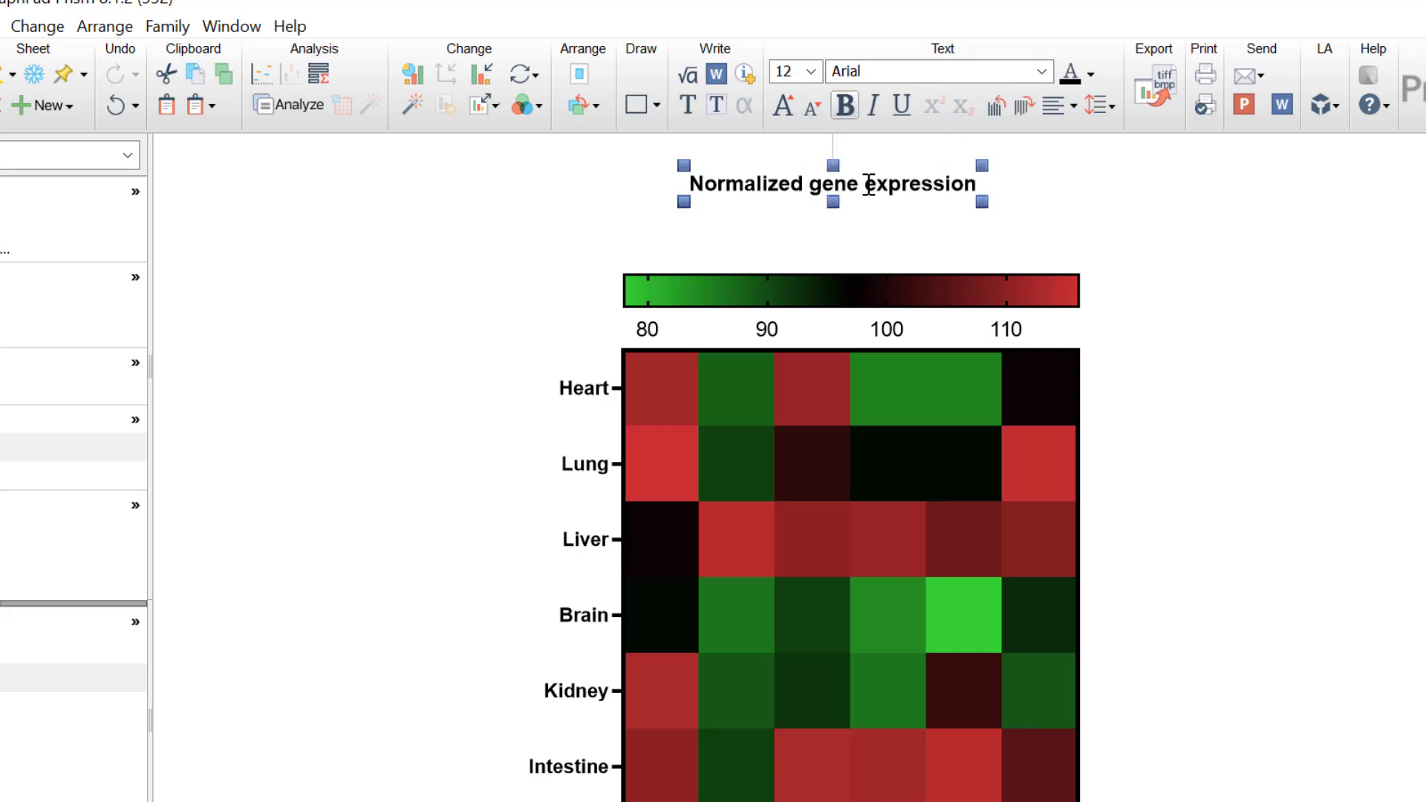
# Move the "Normalized gene expression" text down so it sits centered directly above the legend bar
pyautogui.moveTo(840, 200); pyautogui.dragTo(856, 272)
pyautogui.click(1299, 331)
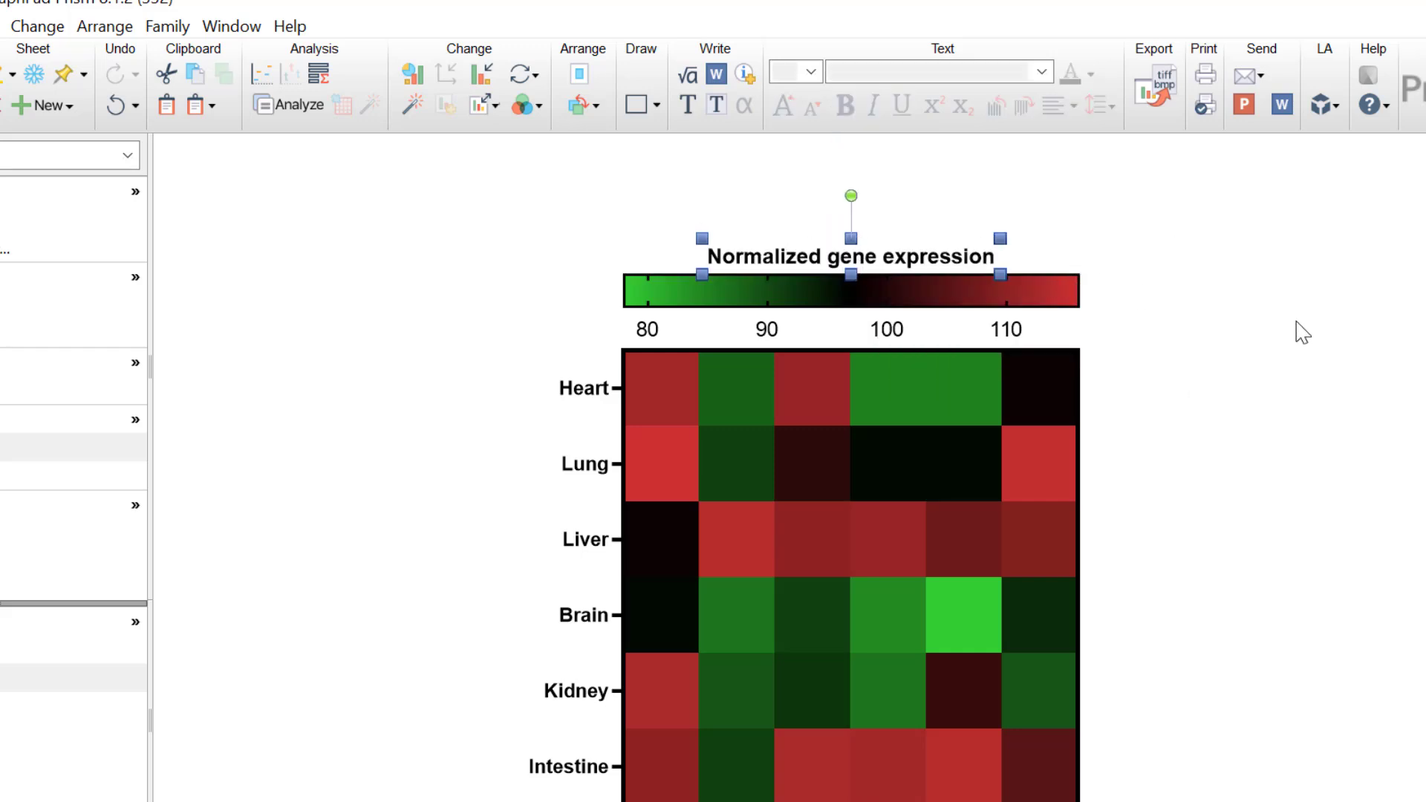
pyautogui.scroll(-3, 1302, 332)
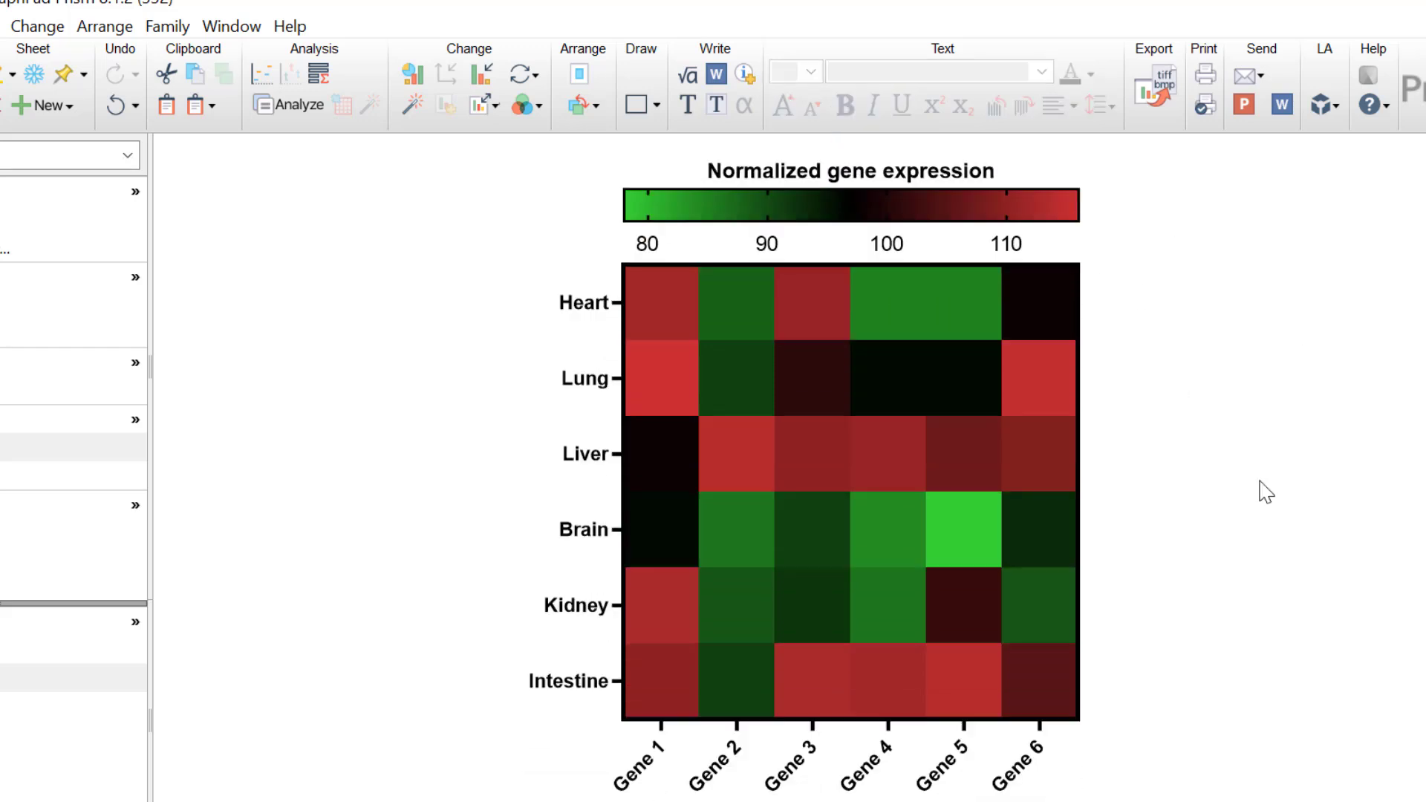